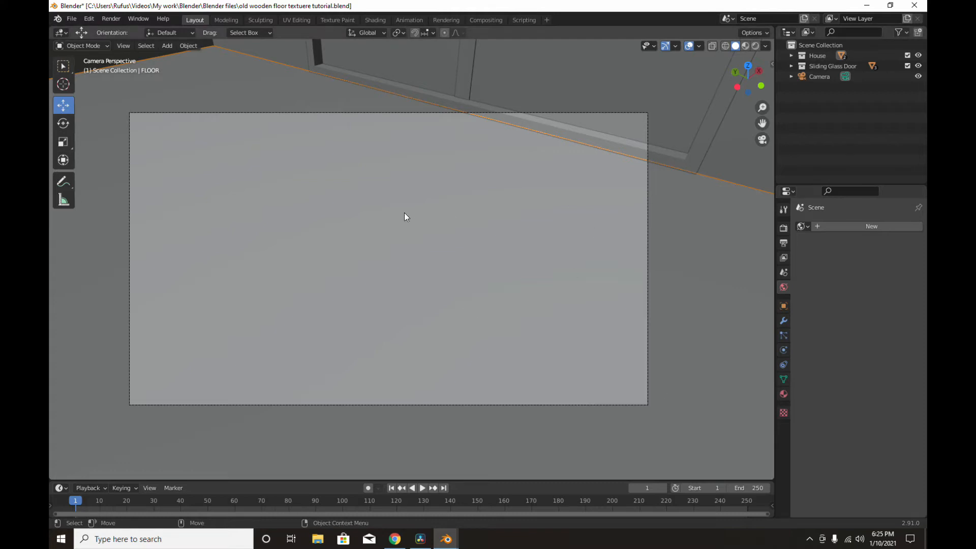
Look over the house model from outside and select the FLOOR object in the House collection.
middle_drag(404, 212, 430, 231)
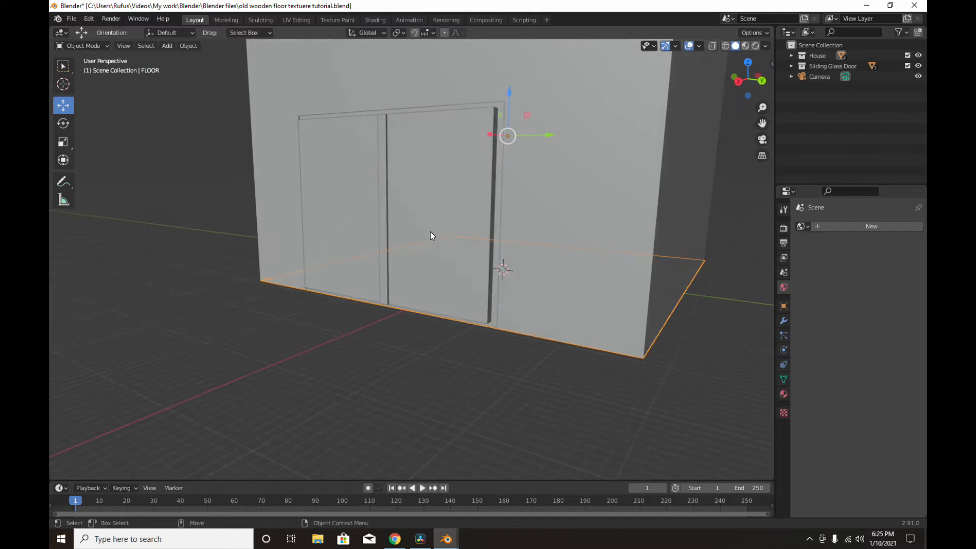
click(430, 230)
middle_drag(721, 167, 503, 224)
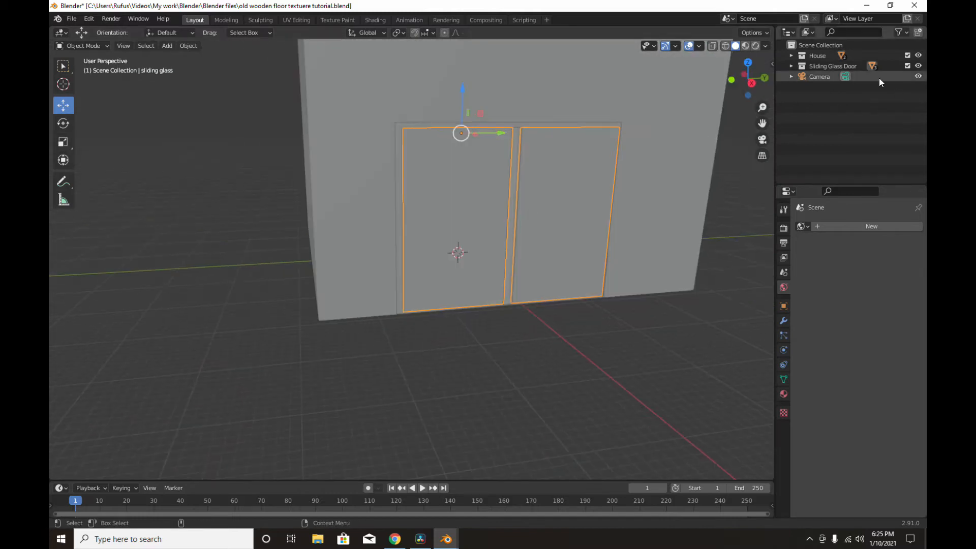
click(791, 55)
click(826, 67)
middle_drag(587, 206, 327, 249)
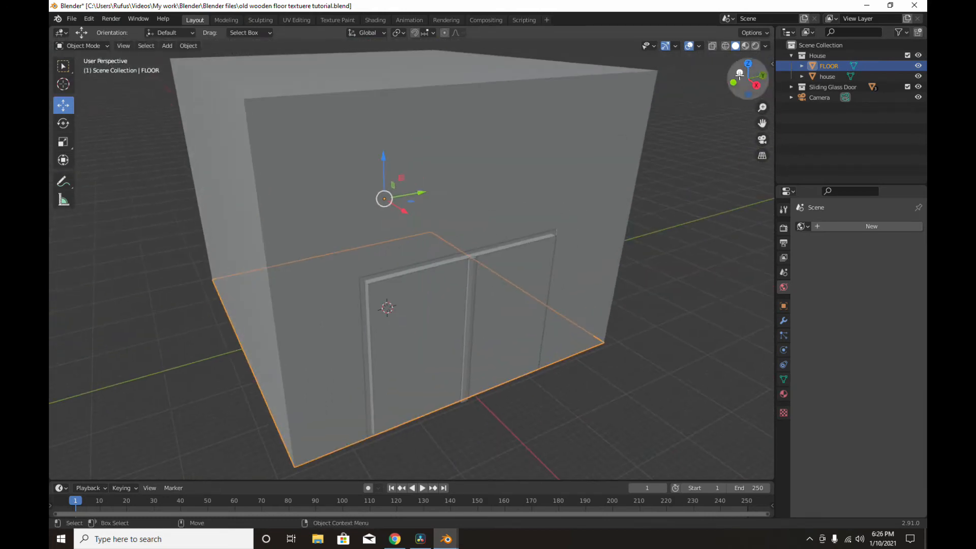
Enable X-Ray viewport shading to see inside the house.
click(766, 47)
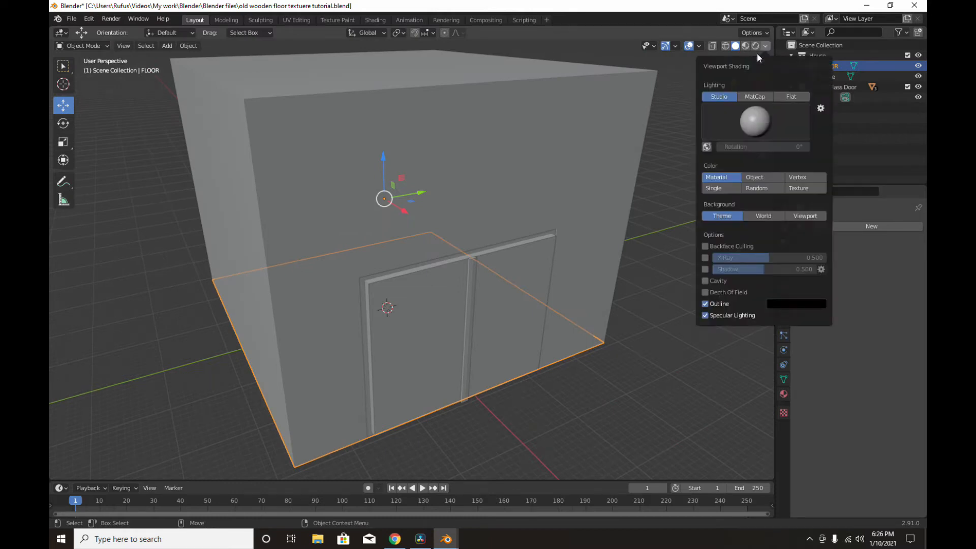
click(704, 258)
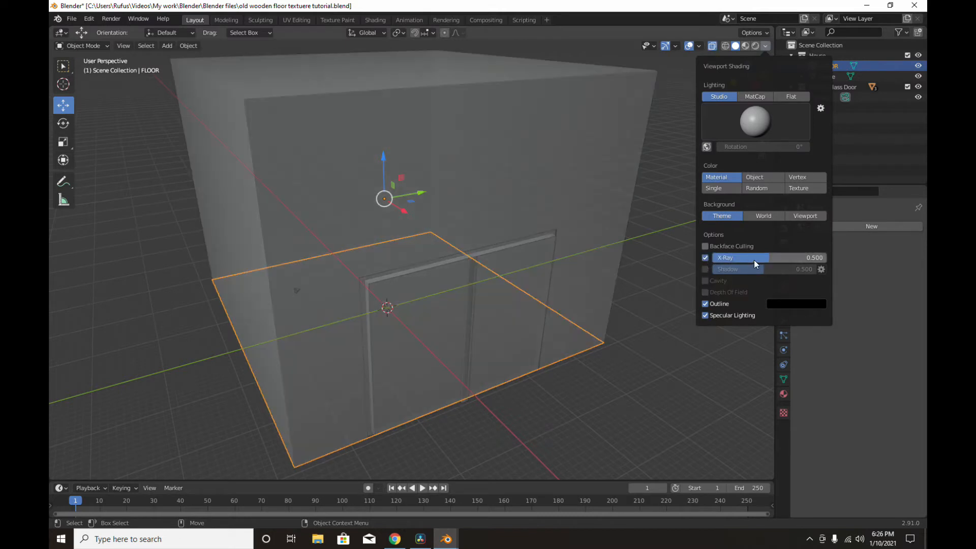
middle_drag(363, 294, 348, 306)
scroll(385, 304, up, 2)
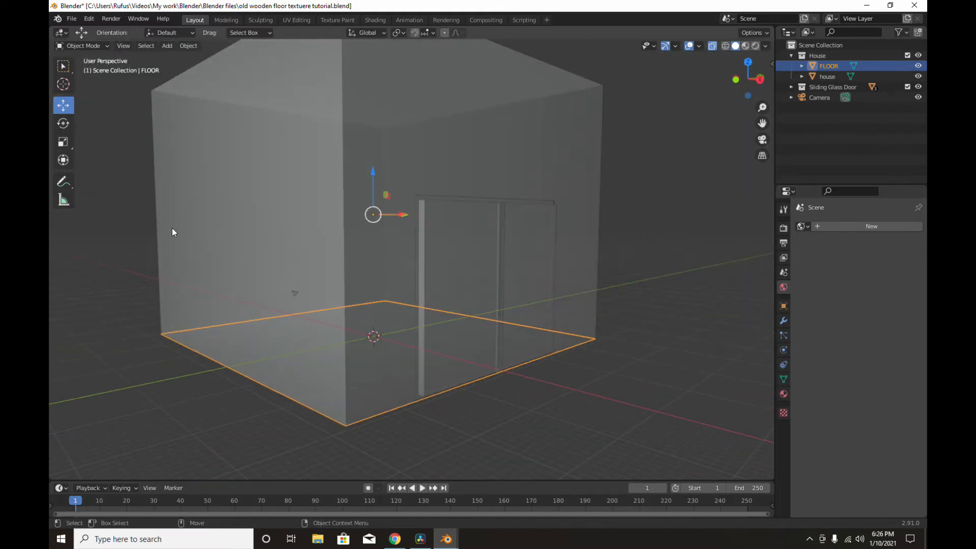
shift+middle_drag(285, 215, 291, 245)
click(164, 49)
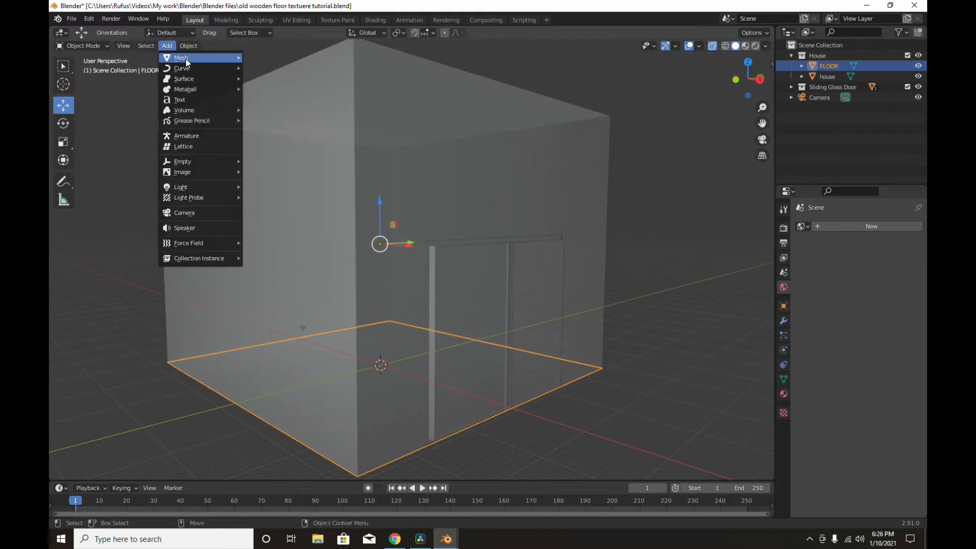
mouse_move(185, 59)
click(300, 78)
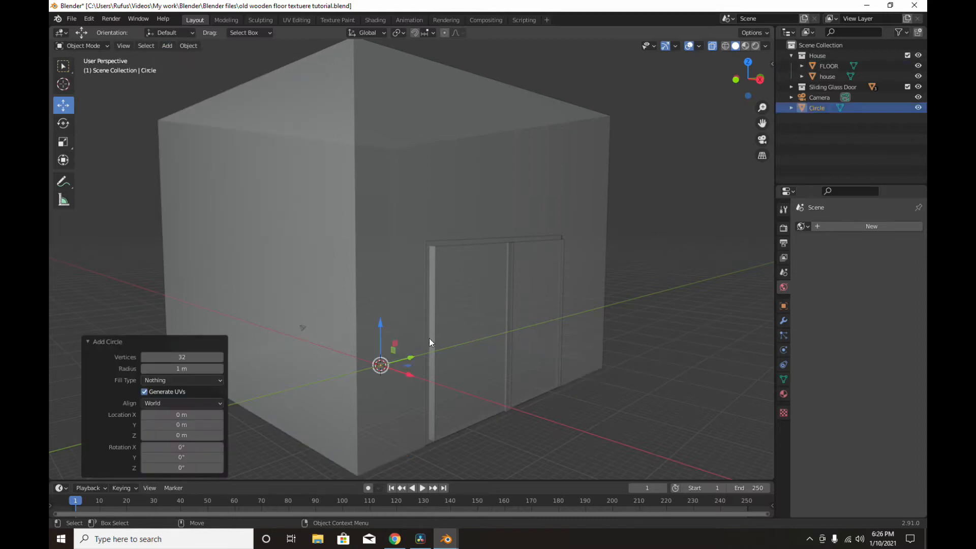
key(ctrl+z)
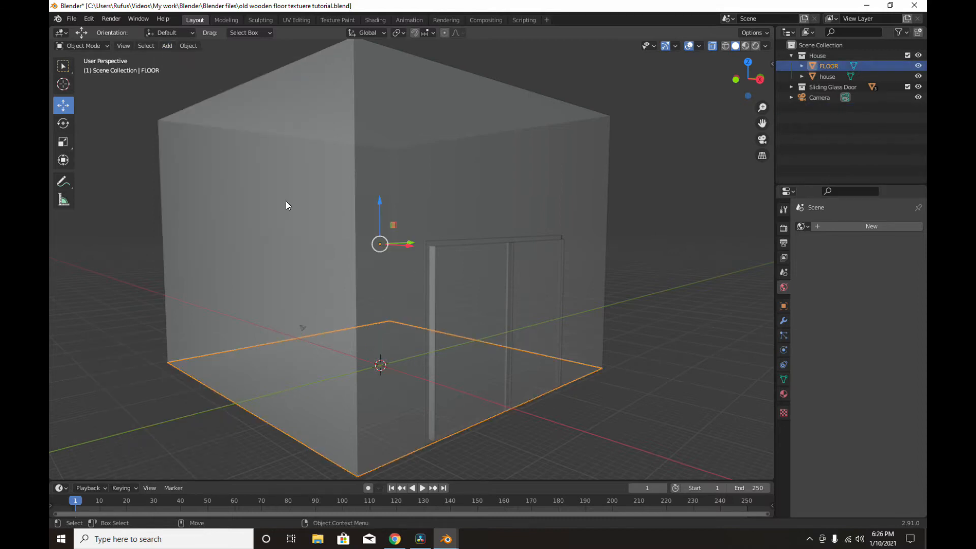
Add a cube mesh, raise it about 25.6 m along Z and scale it up inside the house.
click(166, 49)
mouse_move(198, 59)
click(275, 68)
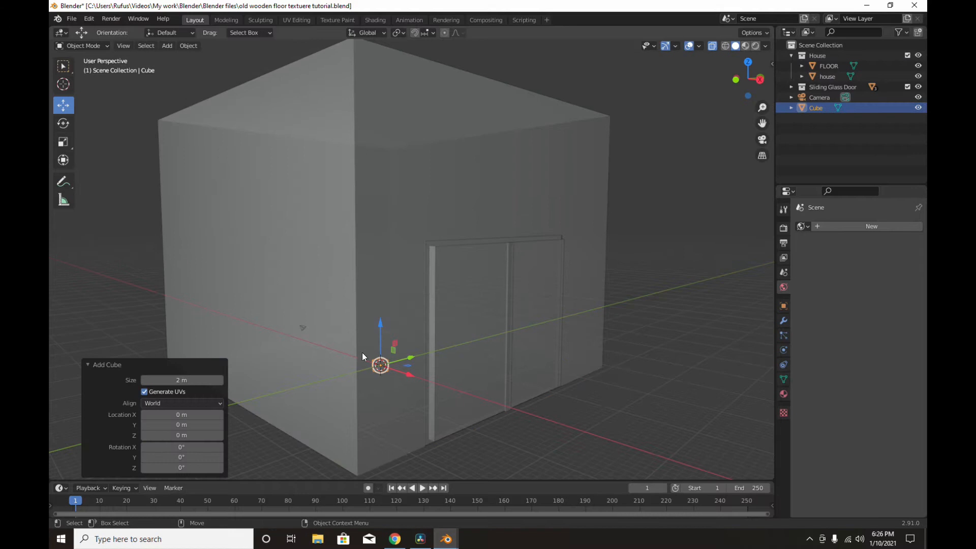
drag(379, 335, 376, 269)
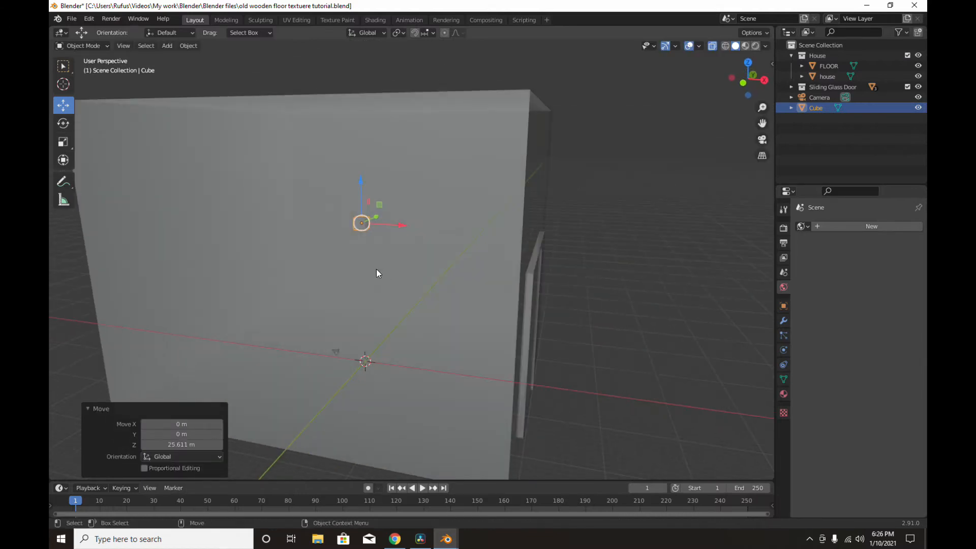
key(e)
key(r)
drag(386, 217, 534, 229)
click(623, 300)
mouse_move(623, 300)
alt+mouse_down()
mouse_move(448, 348)
mouse_move(342, 287)
mouse_move(508, 312)
mouse_move(453, 365)
mouse_move(425, 357)
mouse_move(419, 337)
alt+mouse_up()
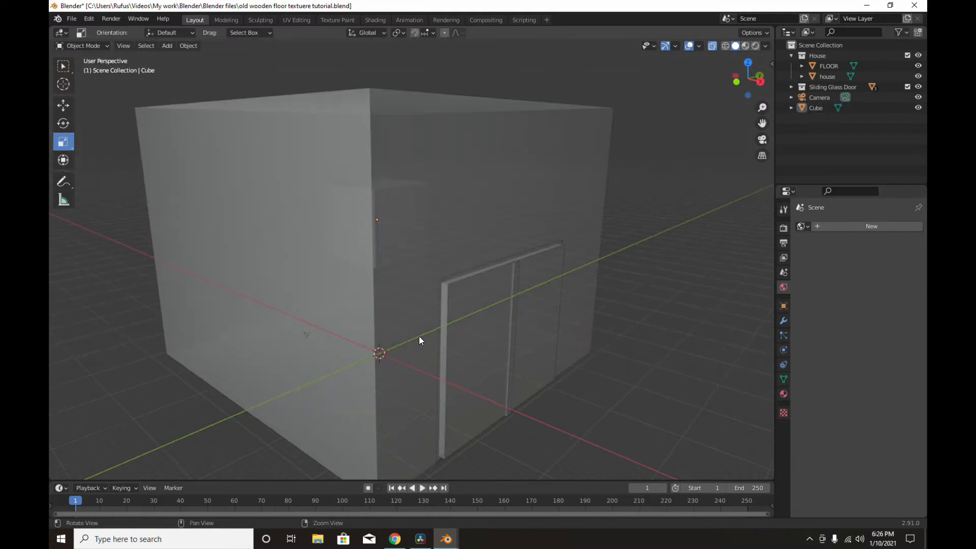
Try wireframe viewport shading and return to solid shading.
click(725, 46)
alt+drag(330, 289, 627, 112)
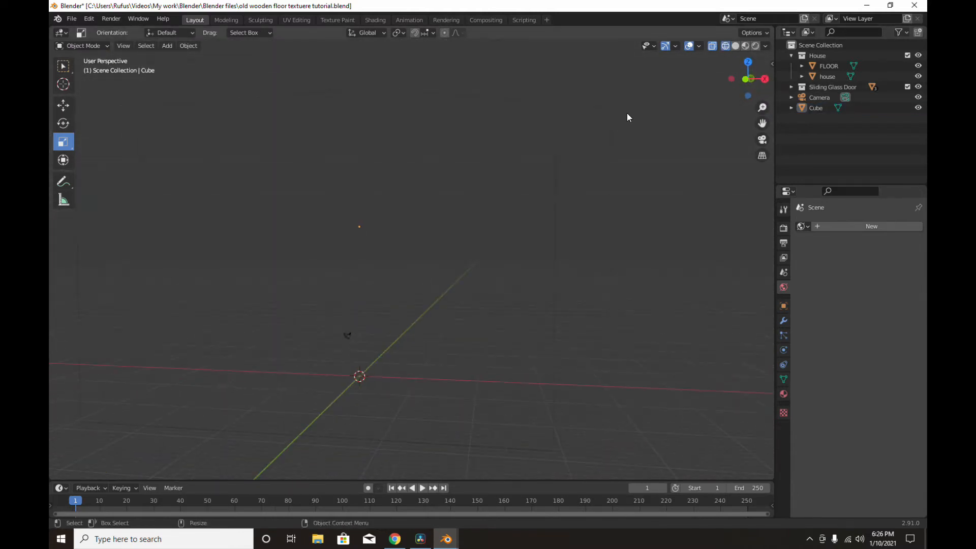
click(735, 46)
mouse_move(429, 246)
alt+mouse_down()
mouse_move(486, 283)
mouse_move(394, 245)
mouse_move(408, 308)
mouse_move(514, 240)
mouse_move(436, 235)
alt+mouse_up()
mouse_move(436, 238)
middle_down()
mouse_move(566, 224)
mouse_move(452, 237)
mouse_move(455, 302)
mouse_move(475, 216)
mouse_move(492, 242)
mouse_move(529, 253)
mouse_move(437, 241)
middle_up()
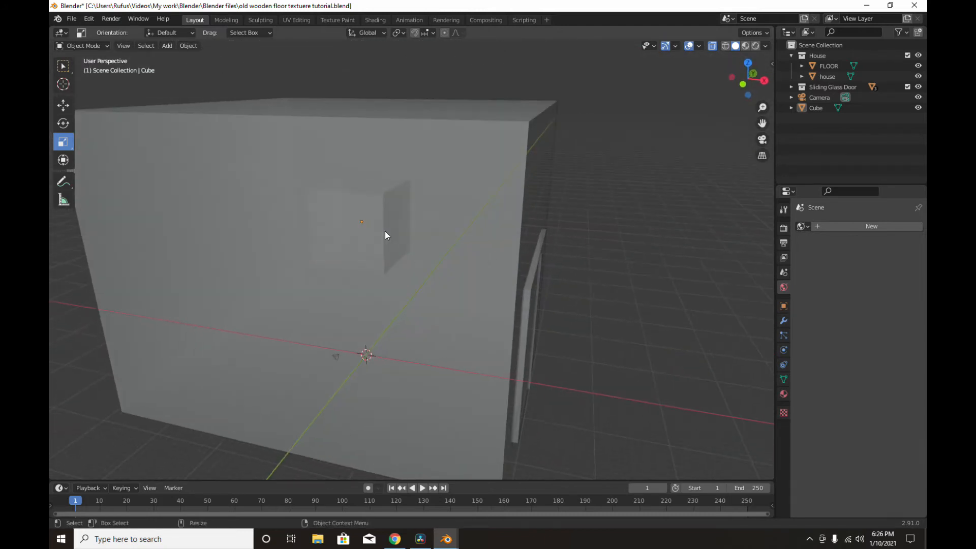
Delete the enlarged cube from inside the house.
click(373, 224)
click(368, 201)
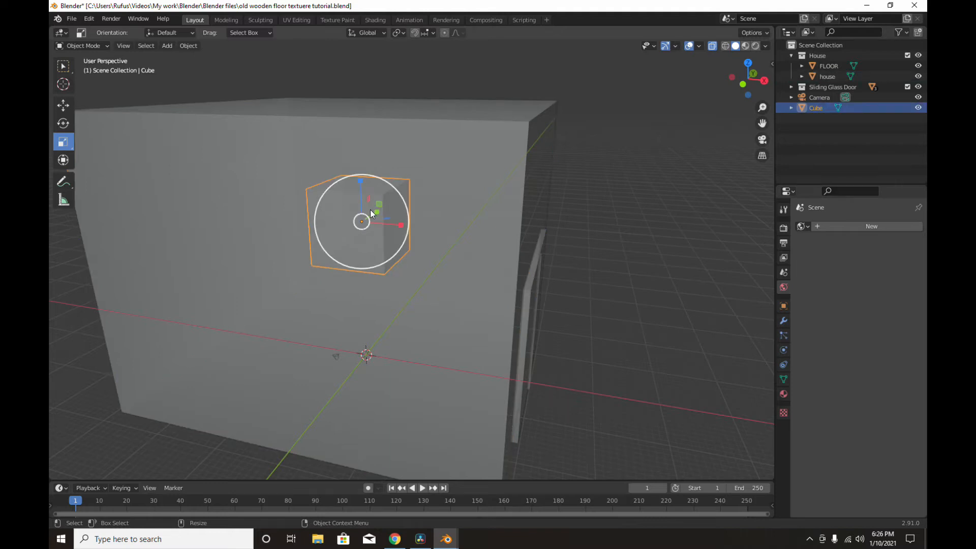
key(x)
click(370, 209)
Examine the parts of the House collection by selecting the house shell, the door glass and the FLOOR object in turn.
scroll(401, 244, down, 2)
middle_drag(402, 241, 438, 259)
scroll(411, 260, down, 2)
scroll(414, 263, up, 4)
scroll(454, 252, up, 2)
mouse_move(438, 257)
alt+mouse_down()
mouse_move(453, 252)
mouse_move(440, 267)
alt+mouse_up()
scroll(457, 258, down, 3)
click(440, 267)
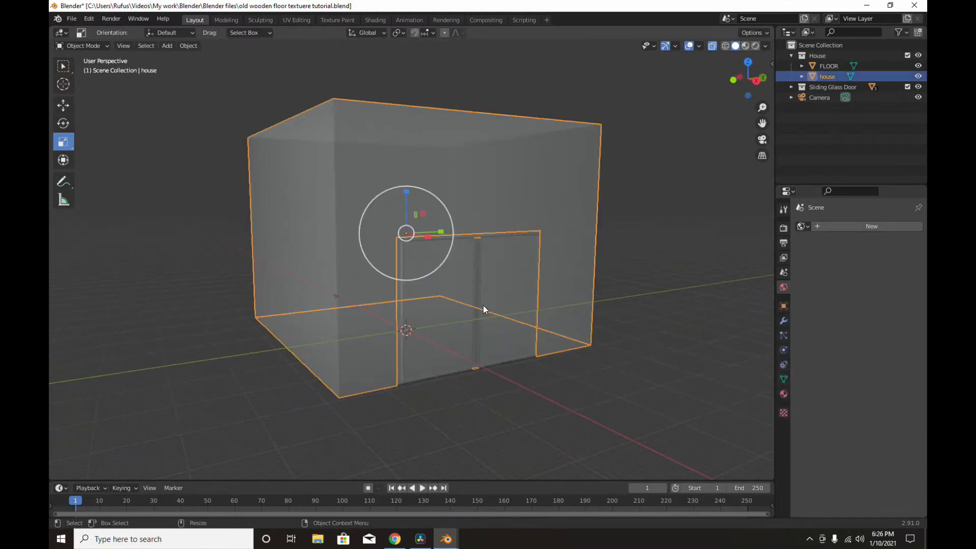
click(473, 322)
click(473, 321)
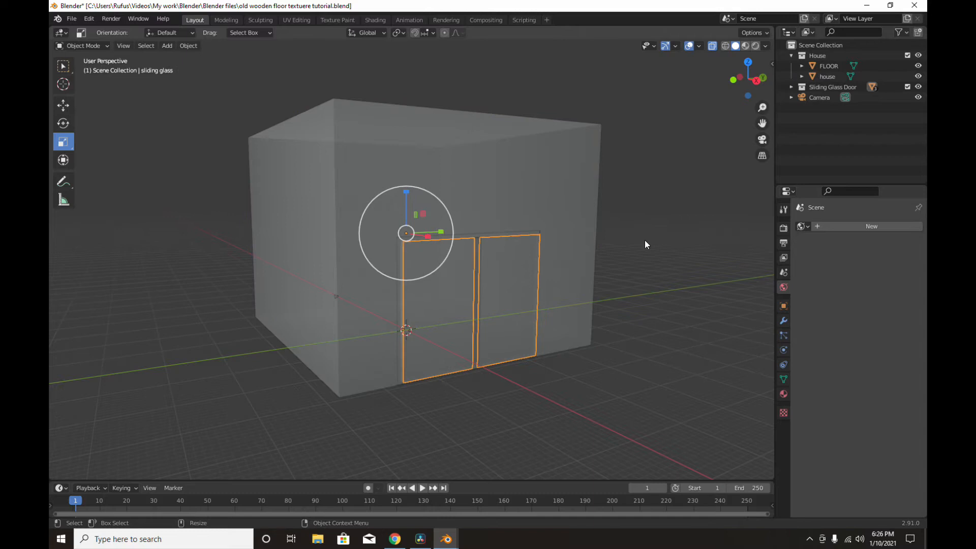
click(827, 77)
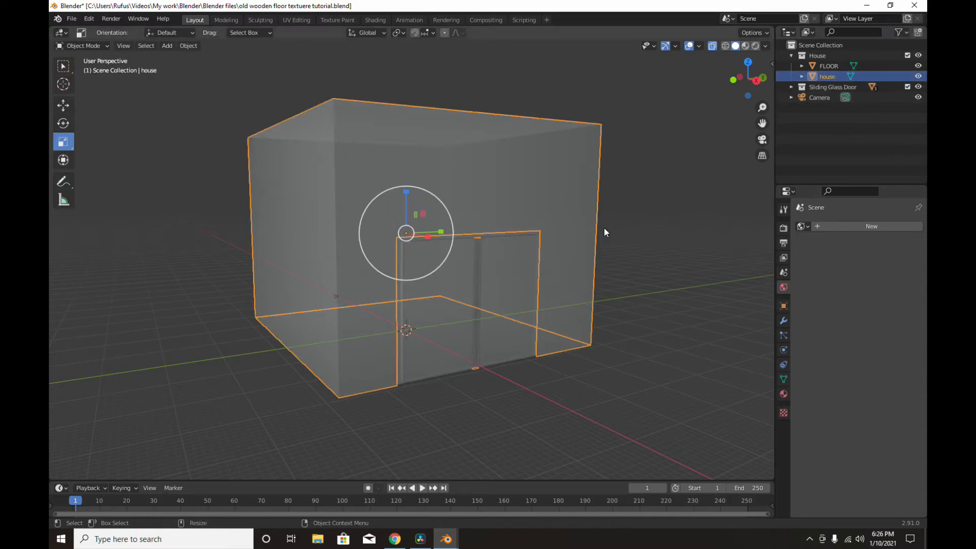
click(830, 65)
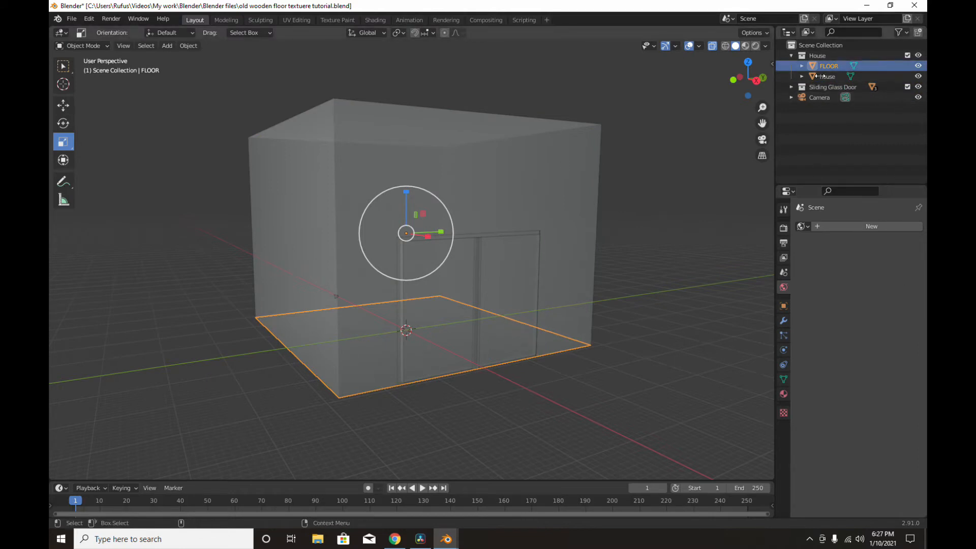
Expand the Sliding Glass Door collection and select the glass divider, glass frame and sliding glass one after another.
click(791, 86)
click(845, 97)
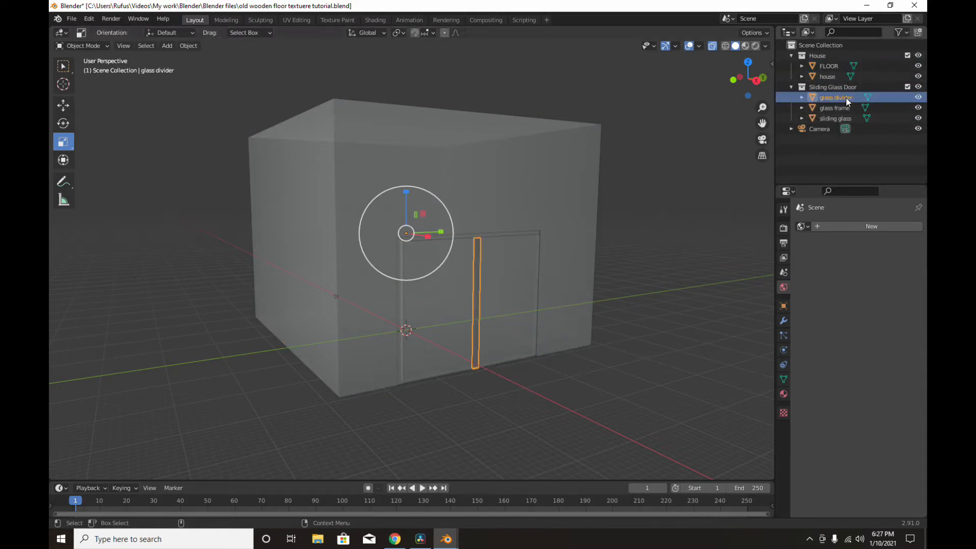
click(833, 107)
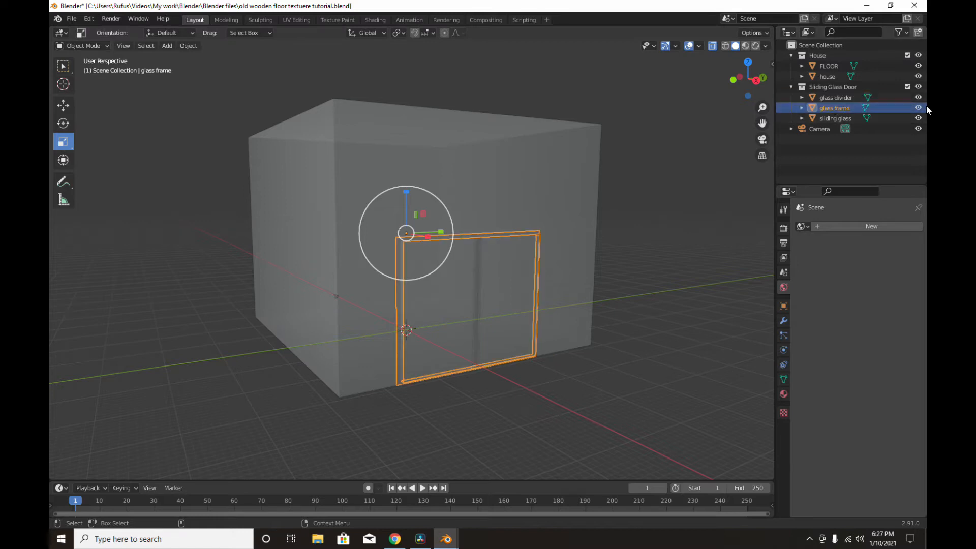
click(830, 118)
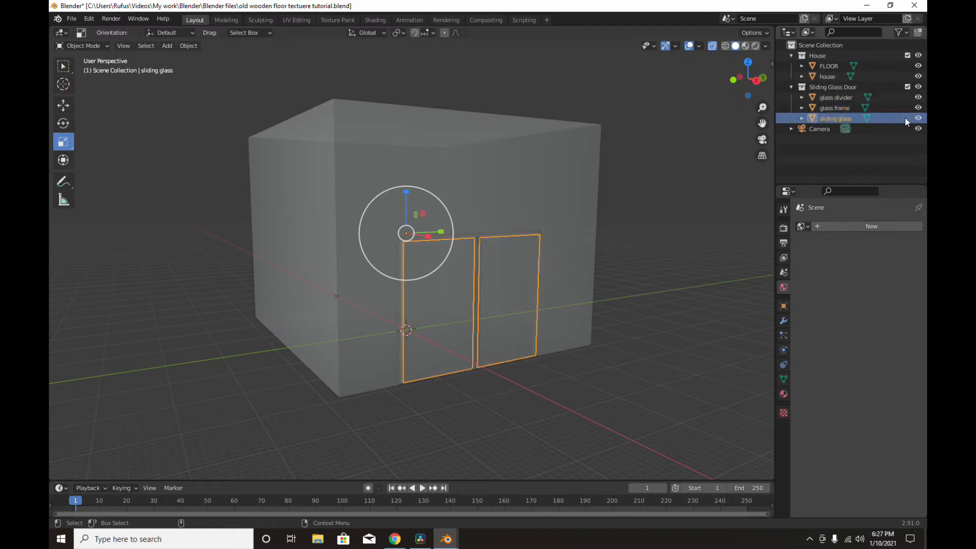
Hide the sliding glass object and inspect the door opening.
click(918, 118)
scroll(509, 270, up, 5)
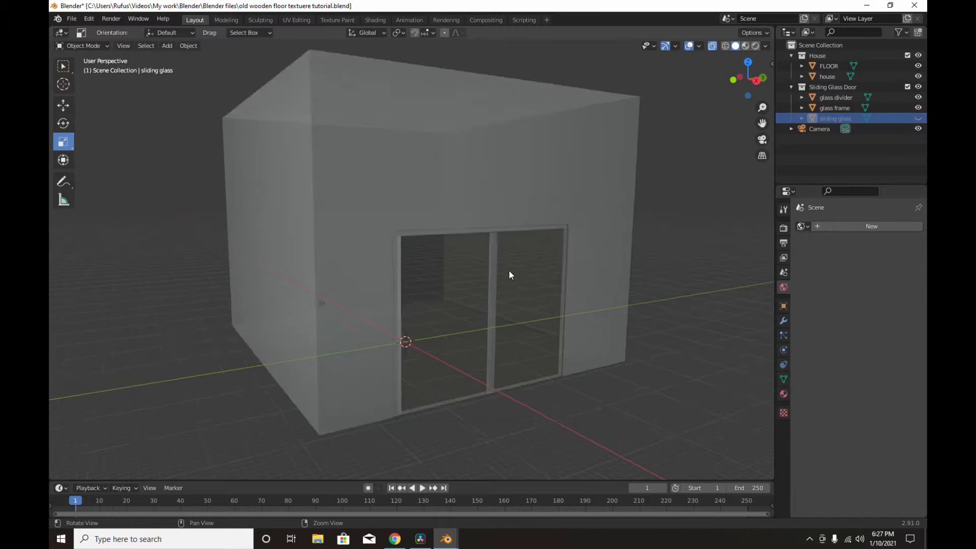
middle_drag(507, 272, 474, 280)
shift+middle_drag(532, 320, 529, 200)
alt+drag(529, 237, 559, 240)
scroll(609, 241, down, 3)
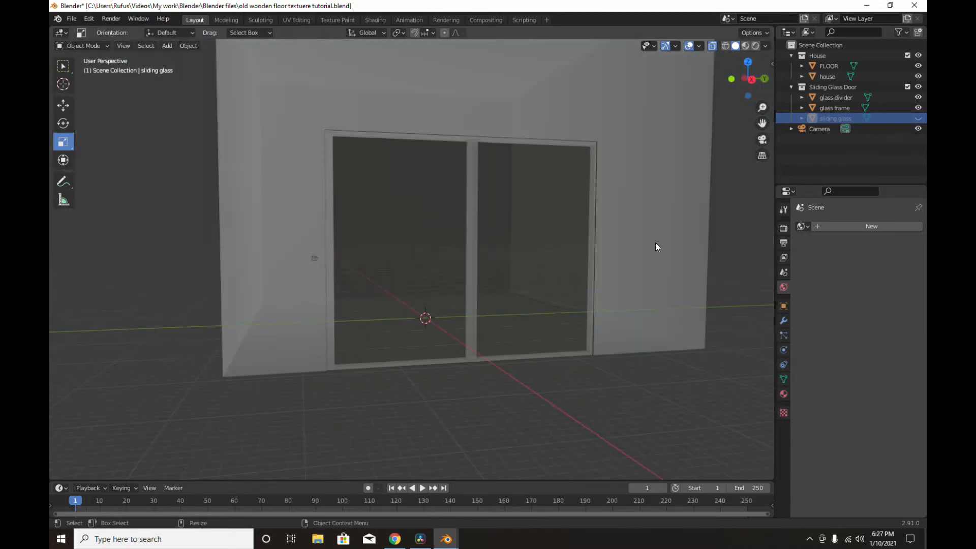
Show the sliding glass object again and disable X-Ray viewport shading.
click(918, 119)
alt+drag(328, 261, 510, 269)
middle_drag(510, 269, 467, 265)
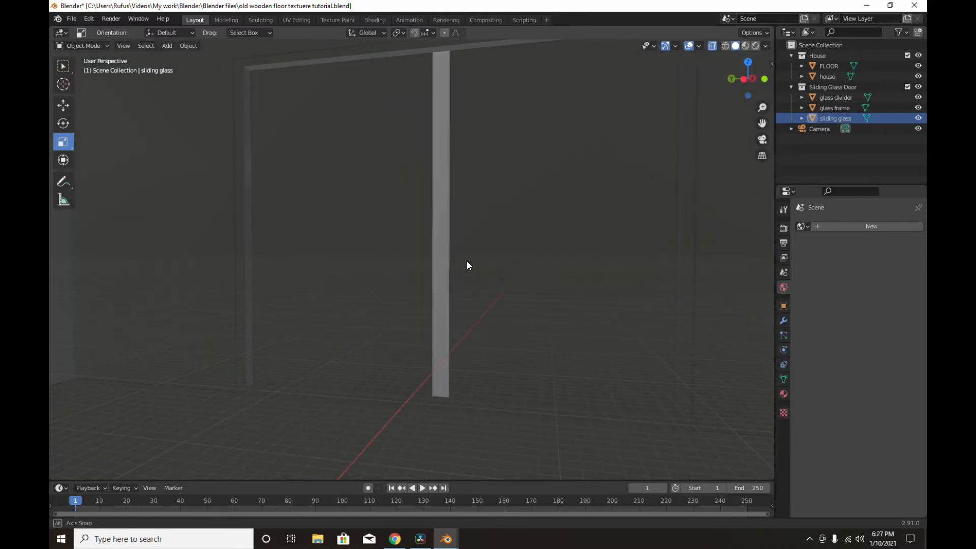
click(761, 45)
click(704, 258)
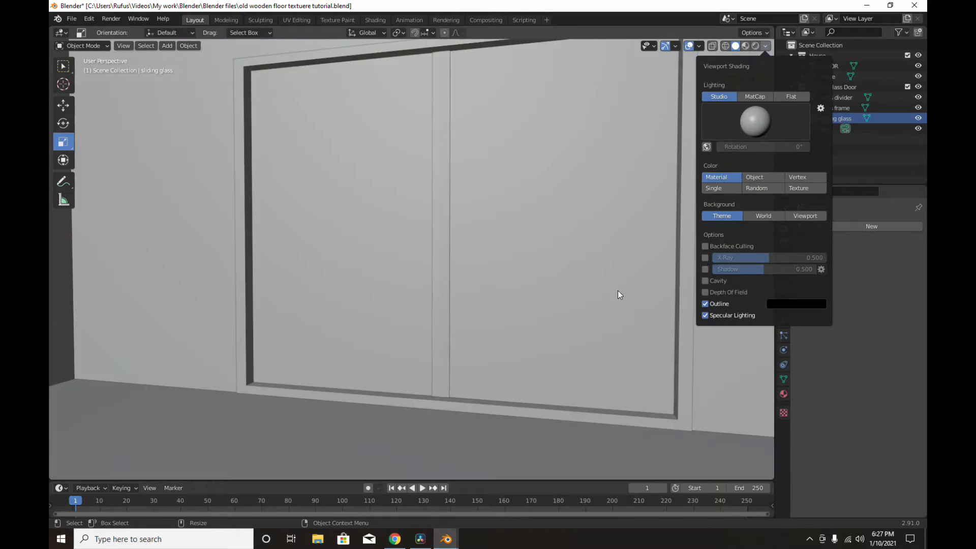
Return the viewport to the camera view of the floor.
middle_drag(617, 290, 391, 263)
key(KP_0)
key(KP_0)
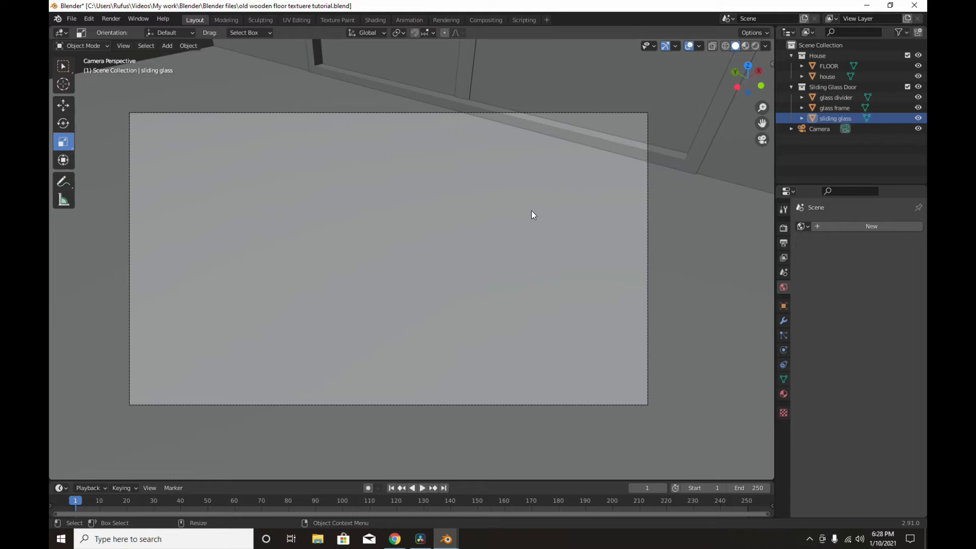
Select the floor and split the 3D viewport vertically into two side-by-side areas.
click(518, 228)
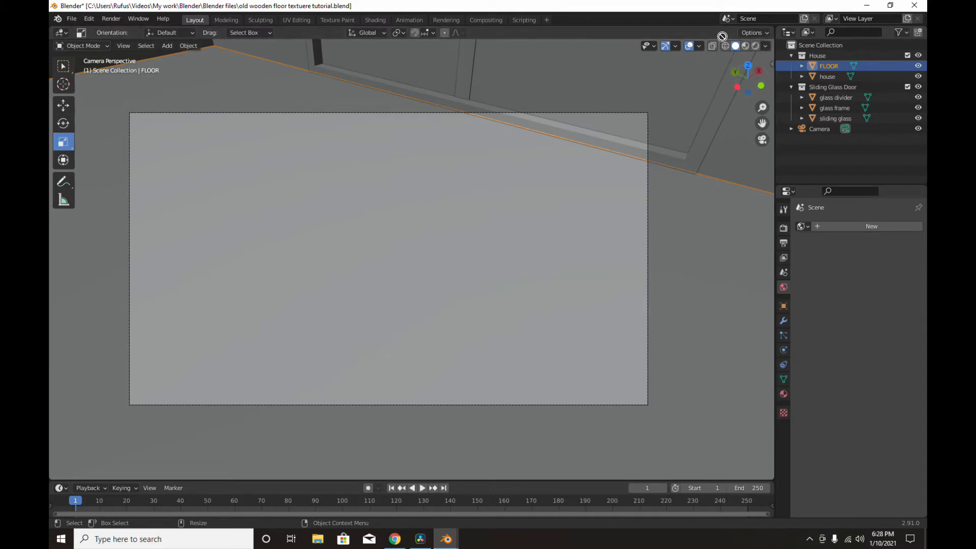
drag(774, 43, 384, 92)
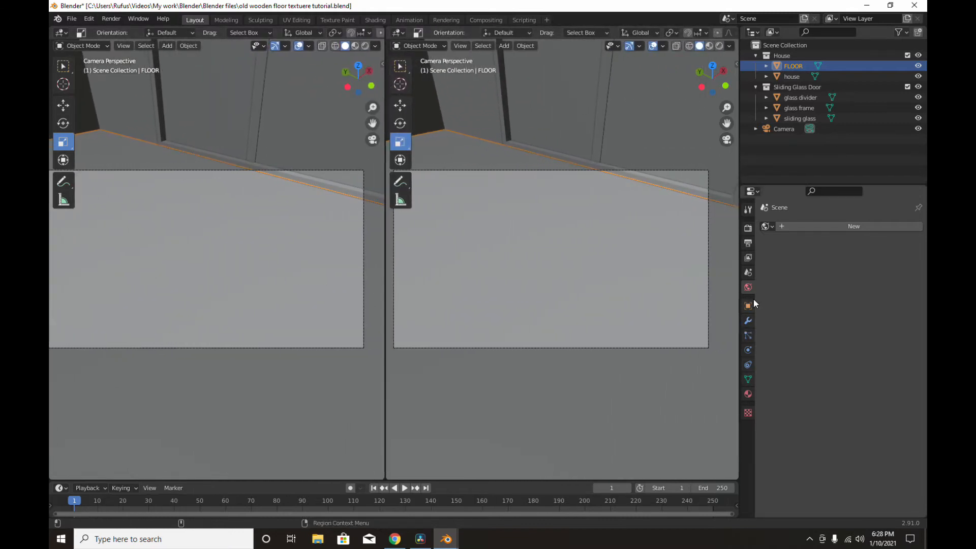
Split one of the two 3D viewports again with a vertical split down its middle.
right_click(385, 261)
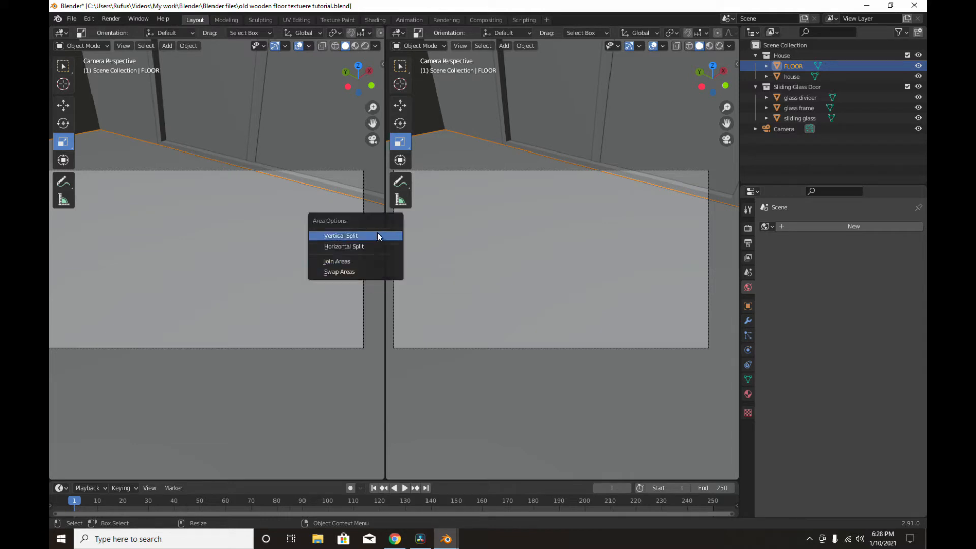
click(353, 236)
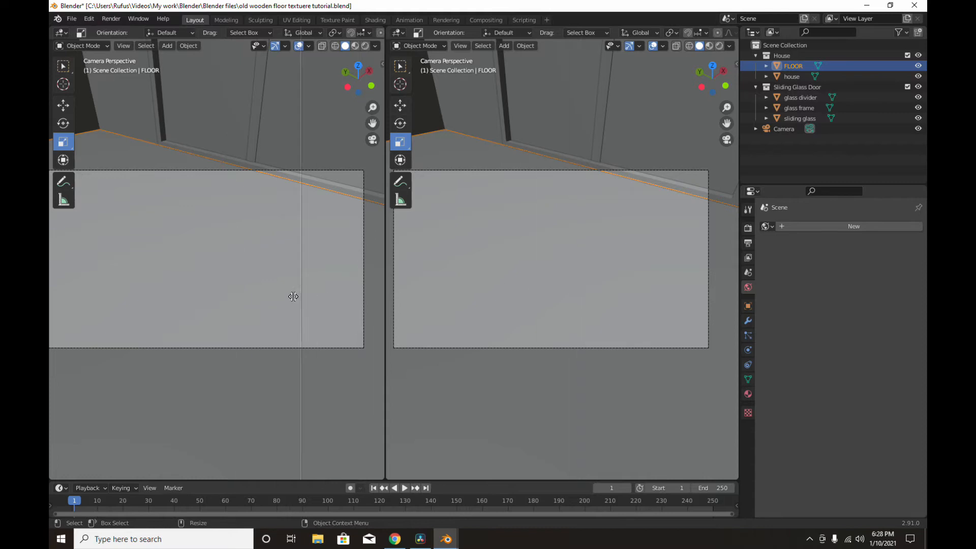
click(227, 299)
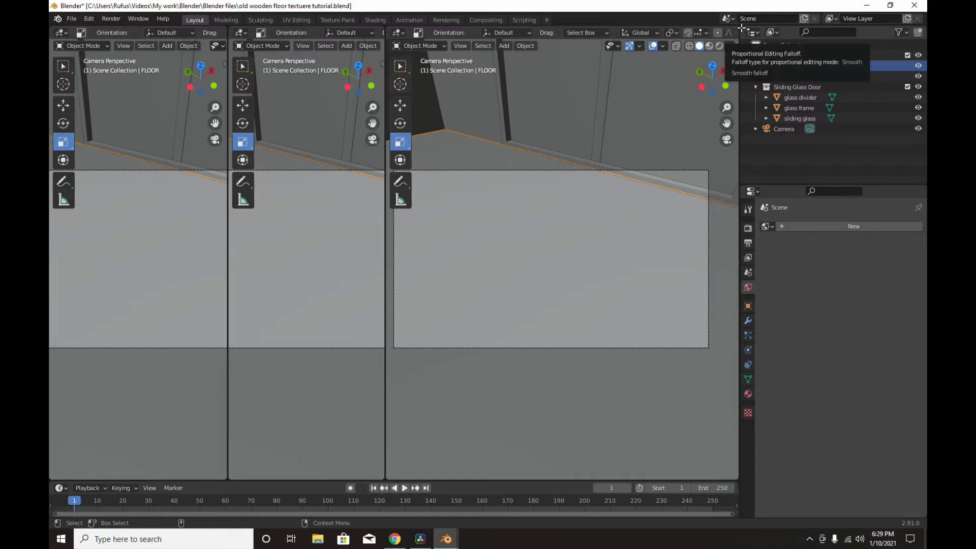
Join the two narrow 3D viewports back into one area.
right_click(228, 273)
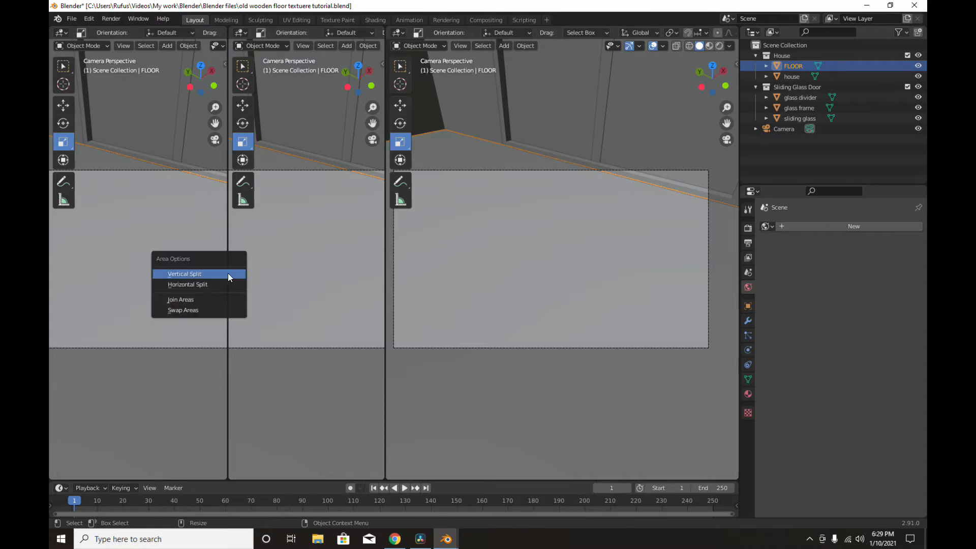
click(194, 299)
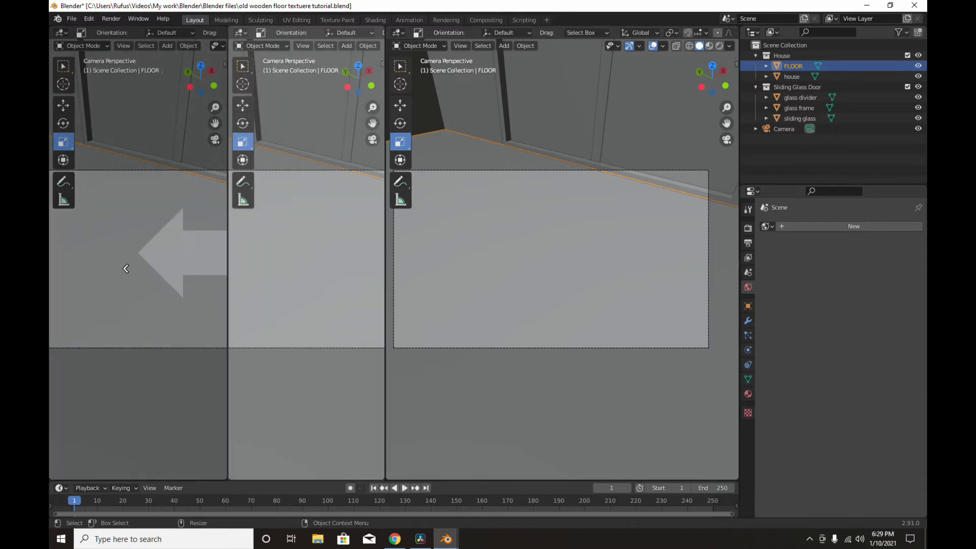
mouse_move(279, 264)
mouse_down()
mouse_move(217, 266)
mouse_move(284, 266)
mouse_up()
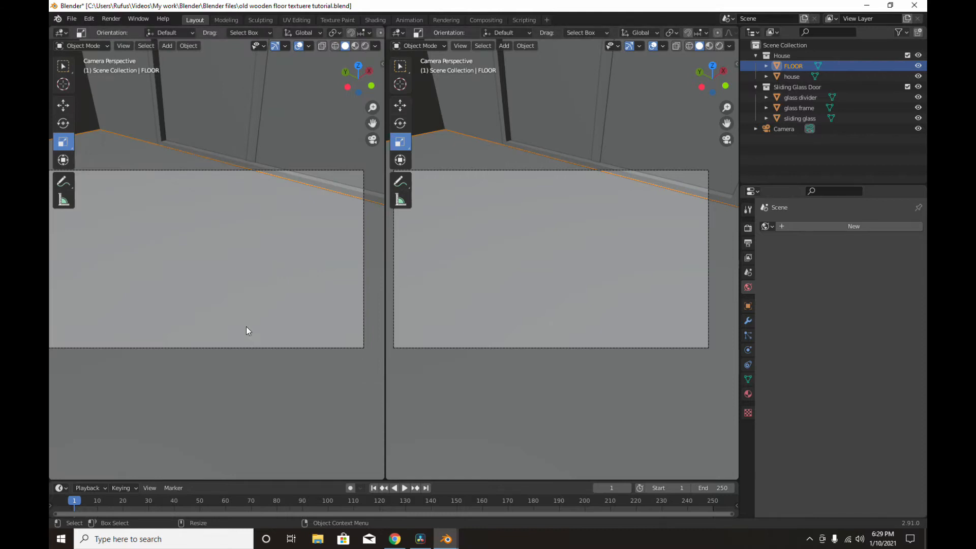
Change the second 3D viewport into a Shader Editor and hide its sidebar.
click(59, 33)
click(401, 33)
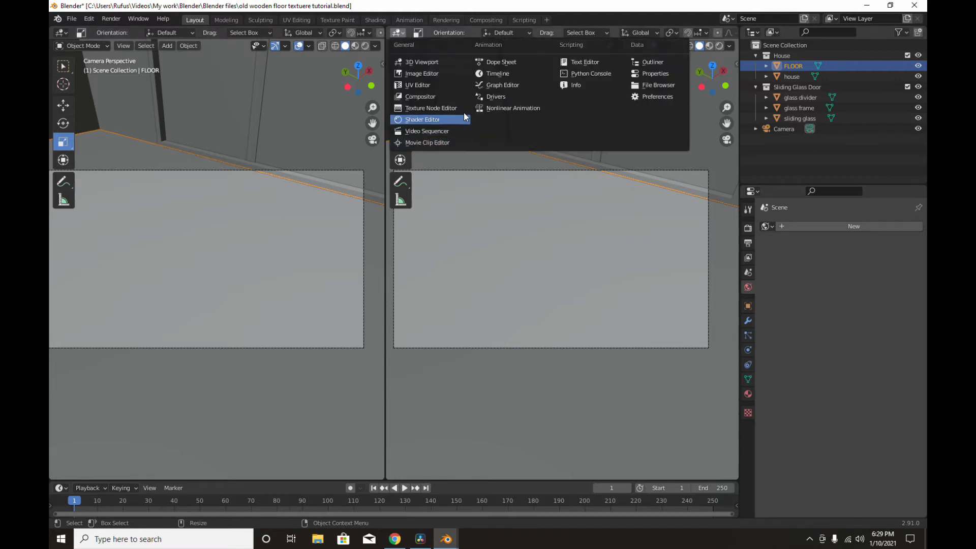
click(429, 119)
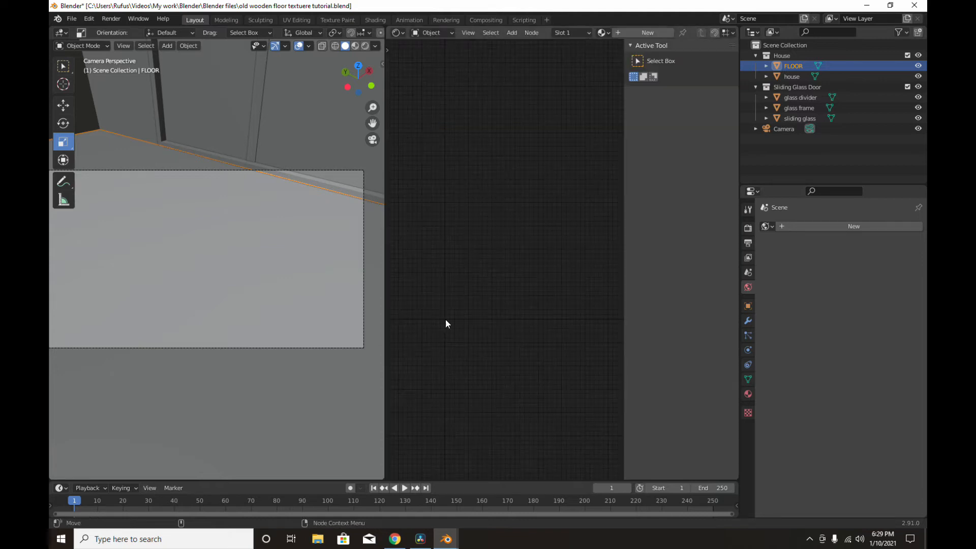
key(n)
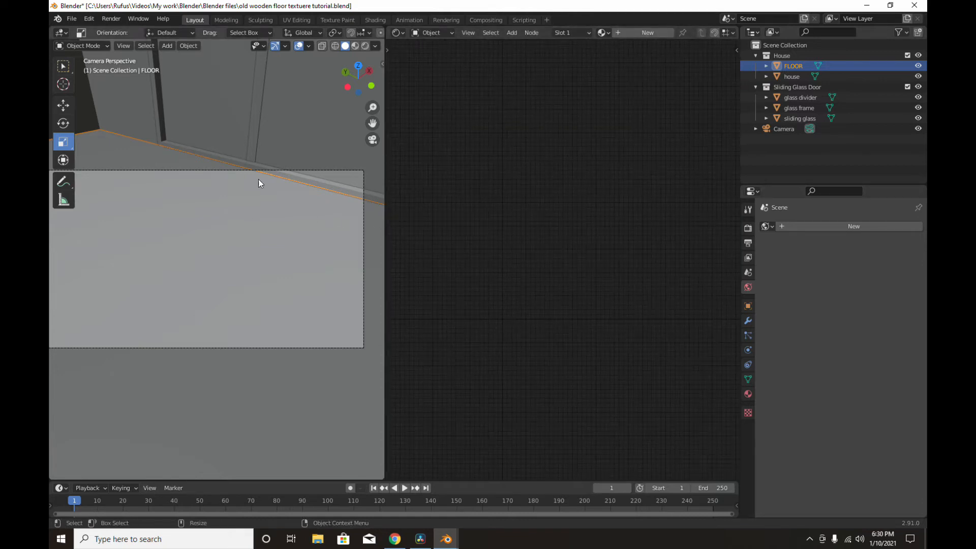
Turn off render denoising in the Cycles sampling settings and collapse the Denoising section.
click(749, 228)
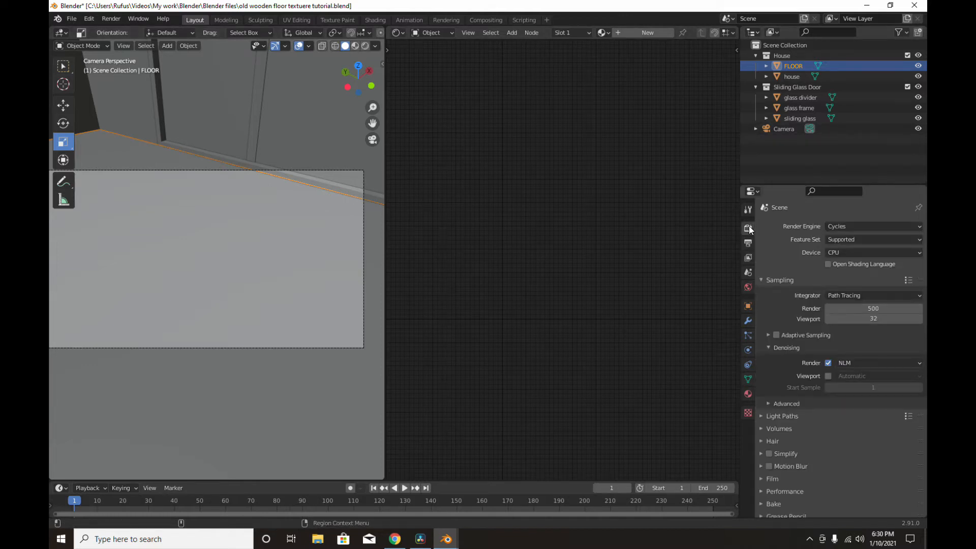
click(869, 253)
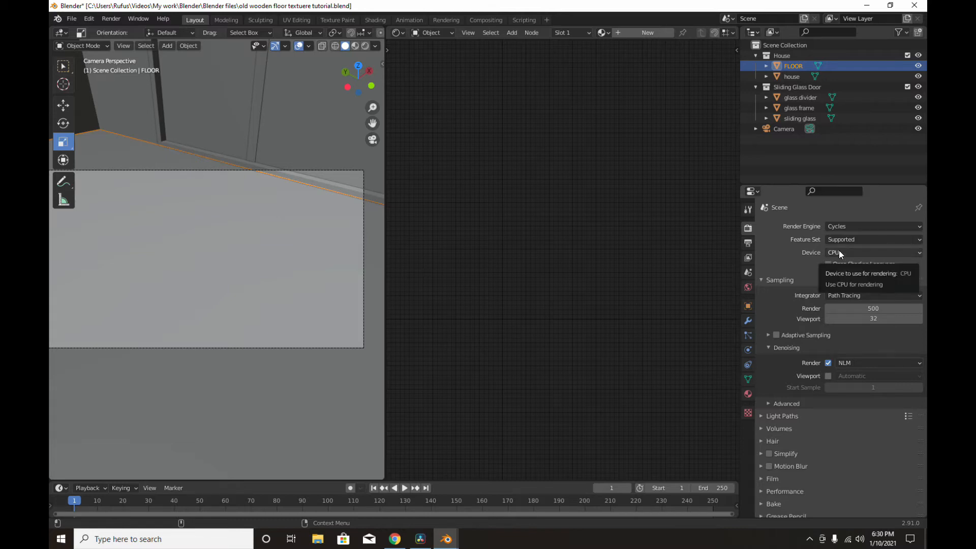
click(827, 362)
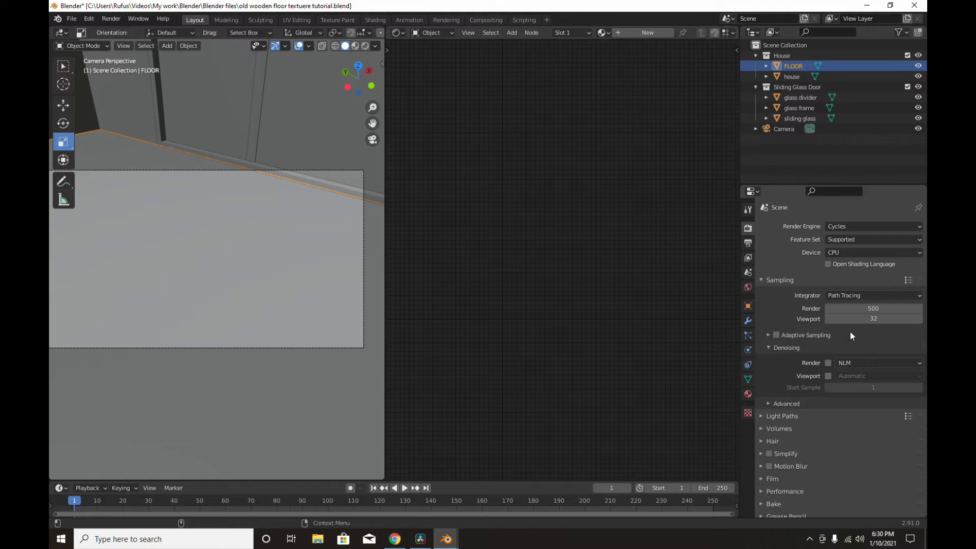
click(767, 344)
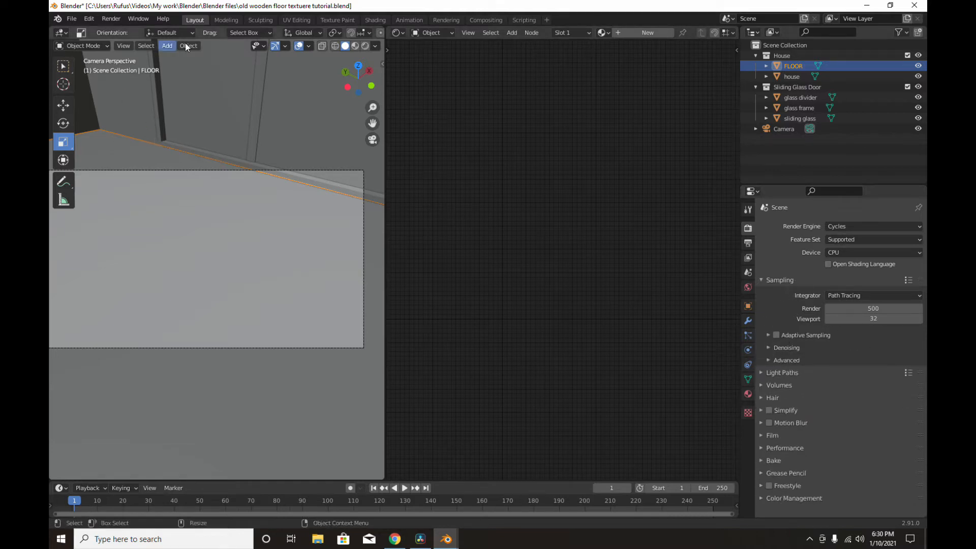
Preview the floor in rendered viewport shading, and return to solid shading.
click(364, 46)
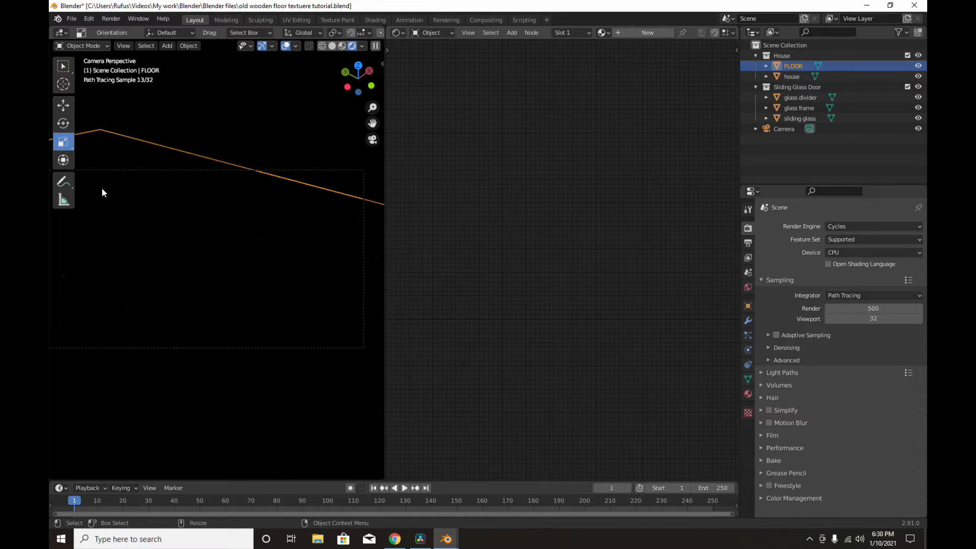
click(332, 45)
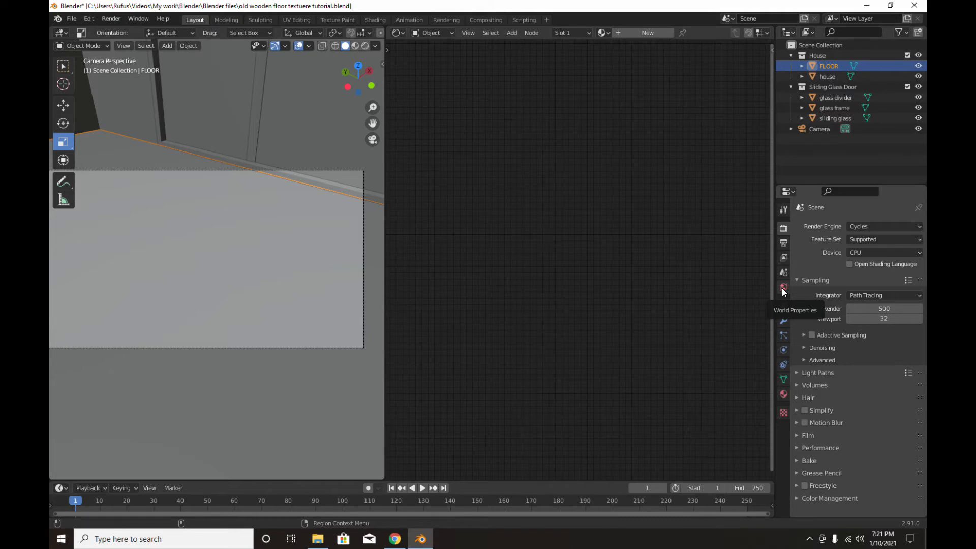
Create a new world and assign an Environment Texture to its background color.
click(783, 288)
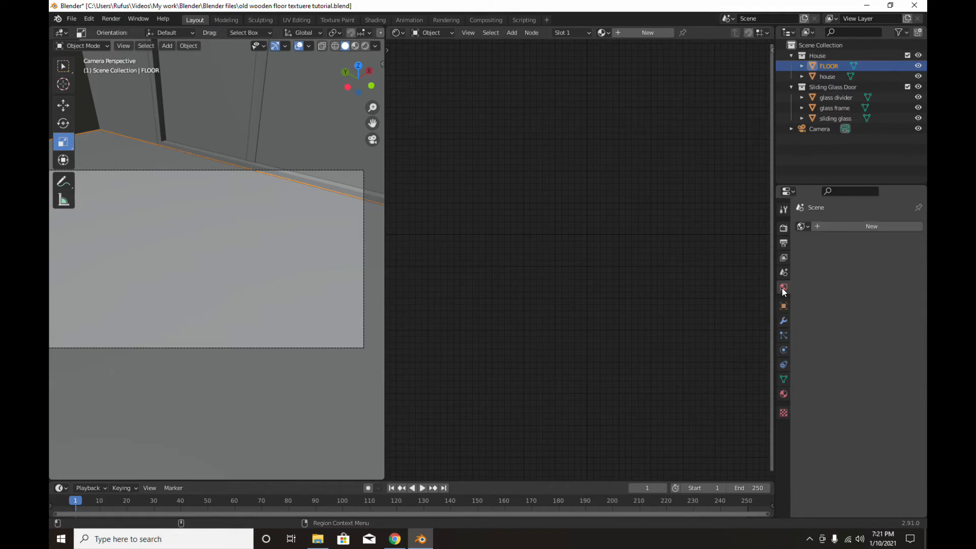
click(842, 226)
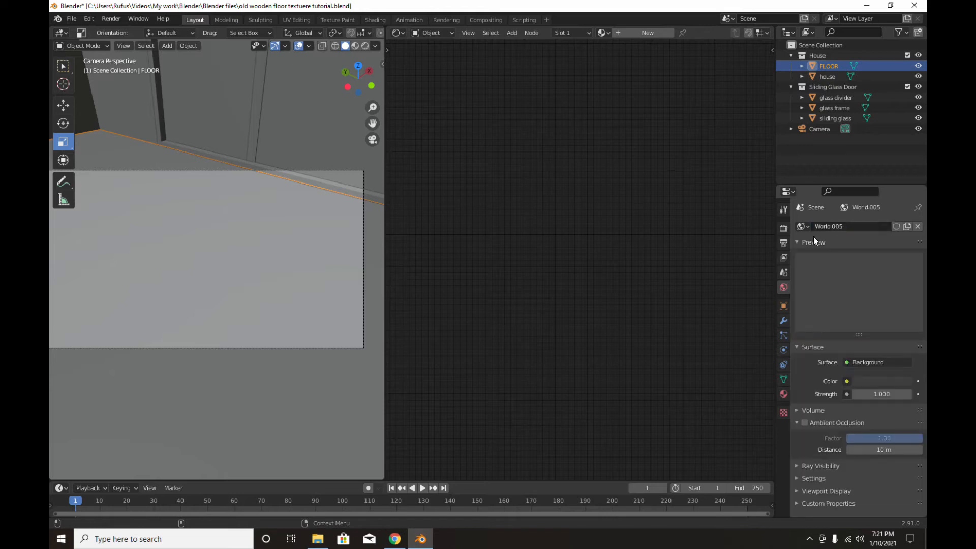
click(847, 382)
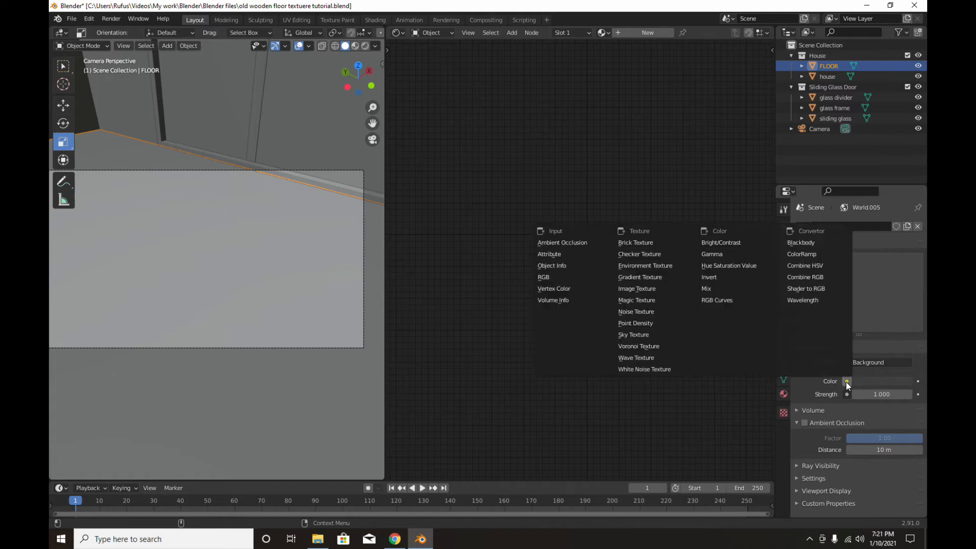
click(666, 265)
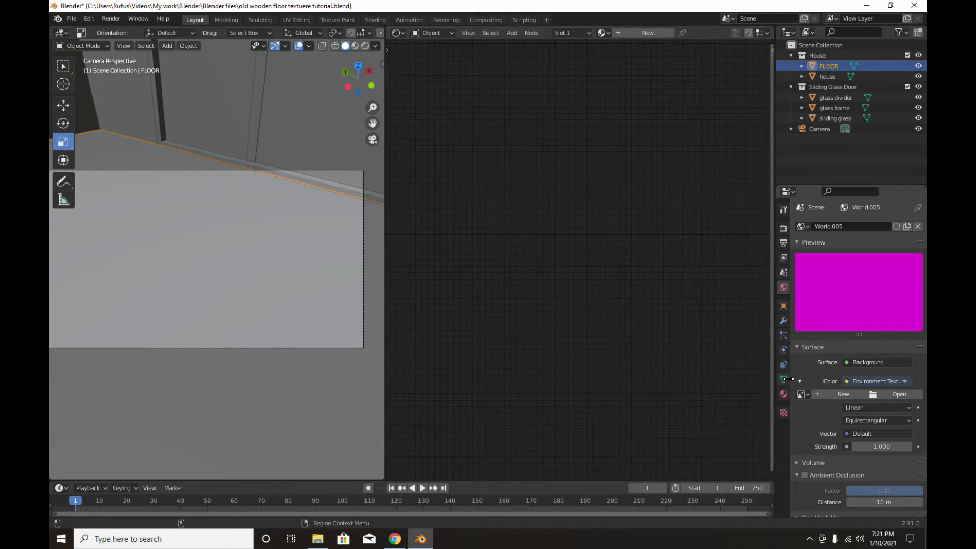
Load sunflowers_4k.hdr from the Downloads folder as the world's environment image.
click(891, 395)
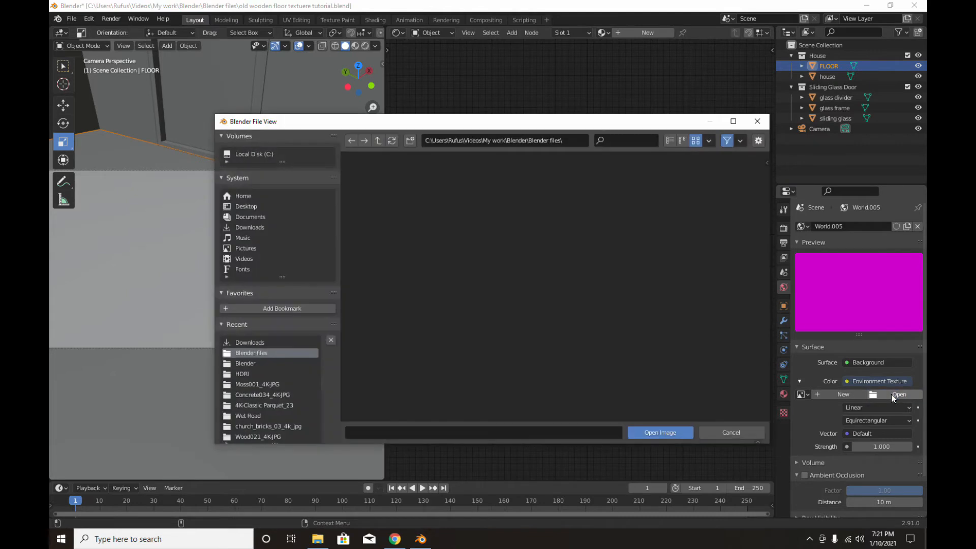
click(249, 227)
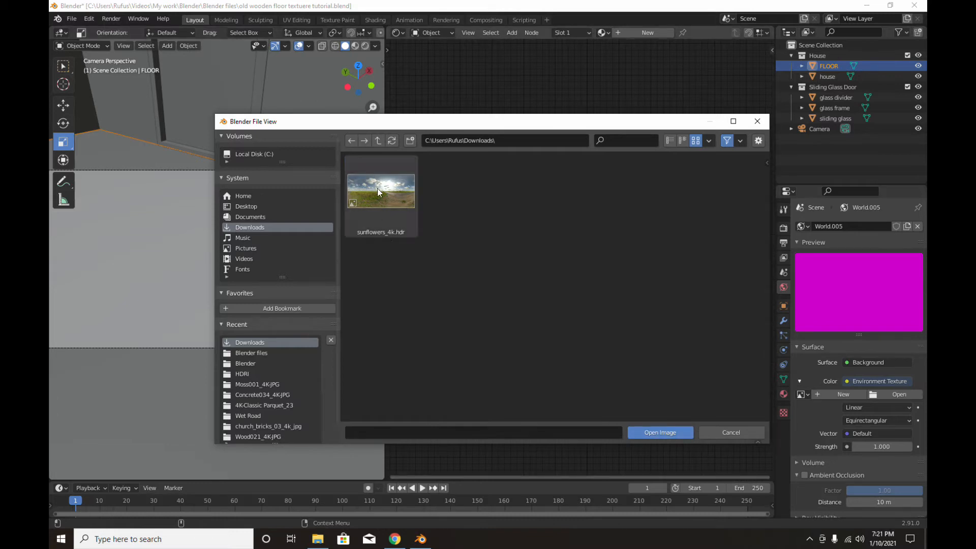
click(355, 224)
click(680, 436)
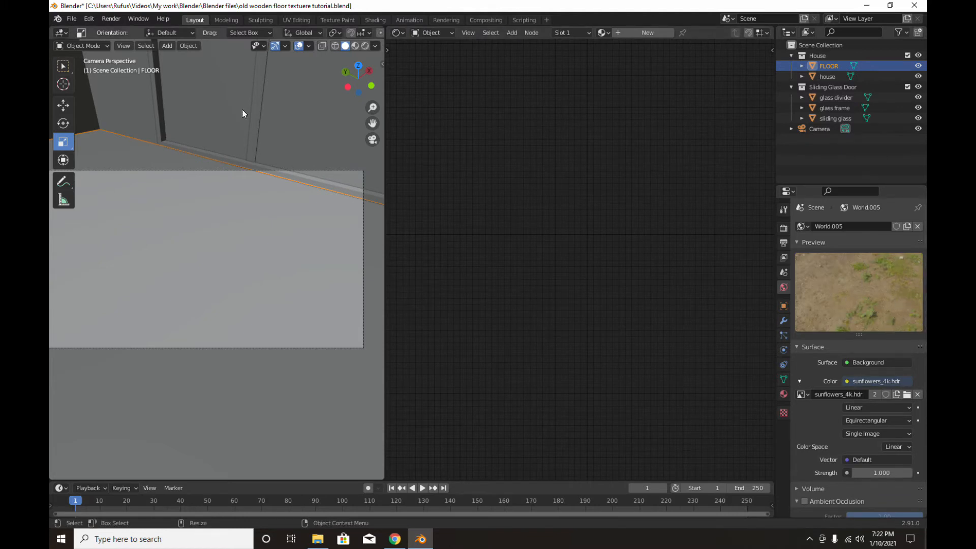
Preview the environment lighting on the scene in rendered viewport shading.
click(364, 46)
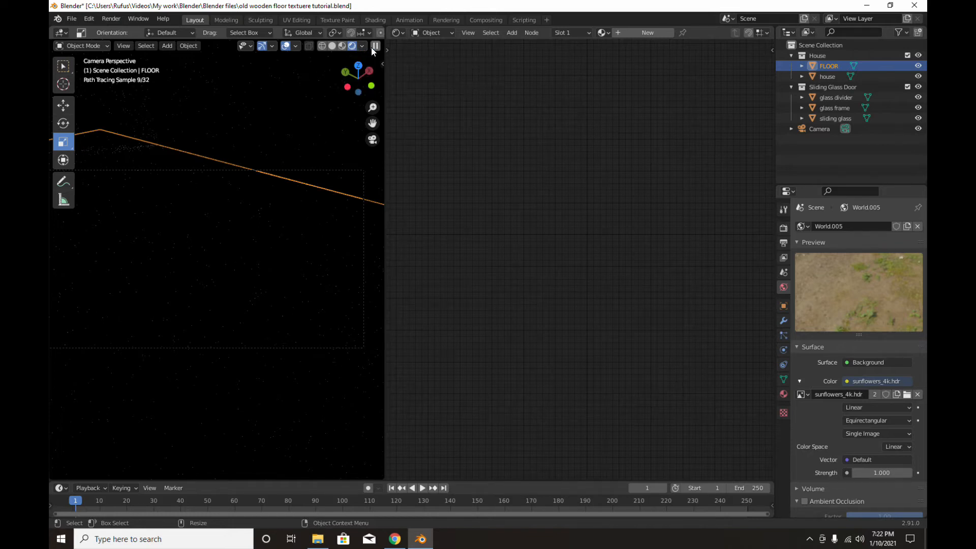
click(362, 47)
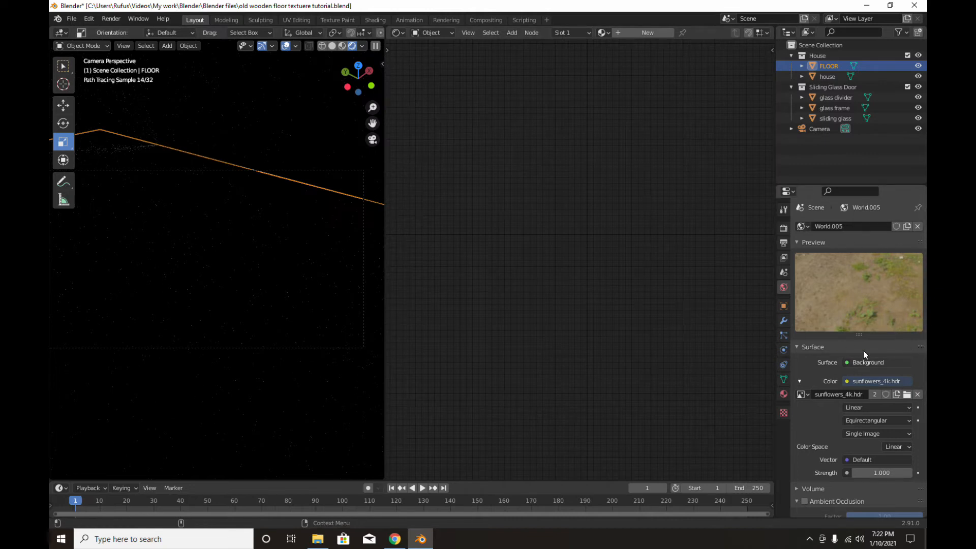
click(359, 47)
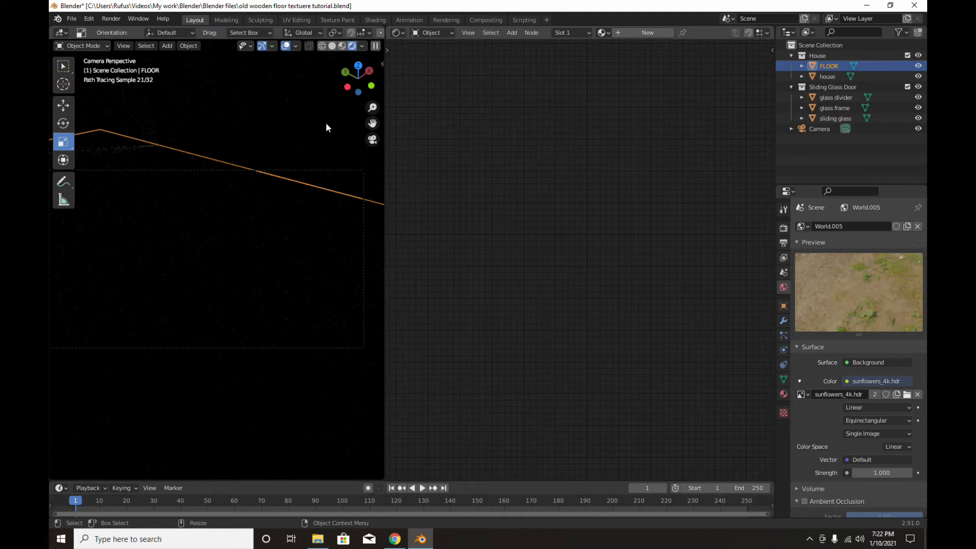
Select the sliding glass object, return the viewport to solid shading, and give the object a new material.
click(830, 118)
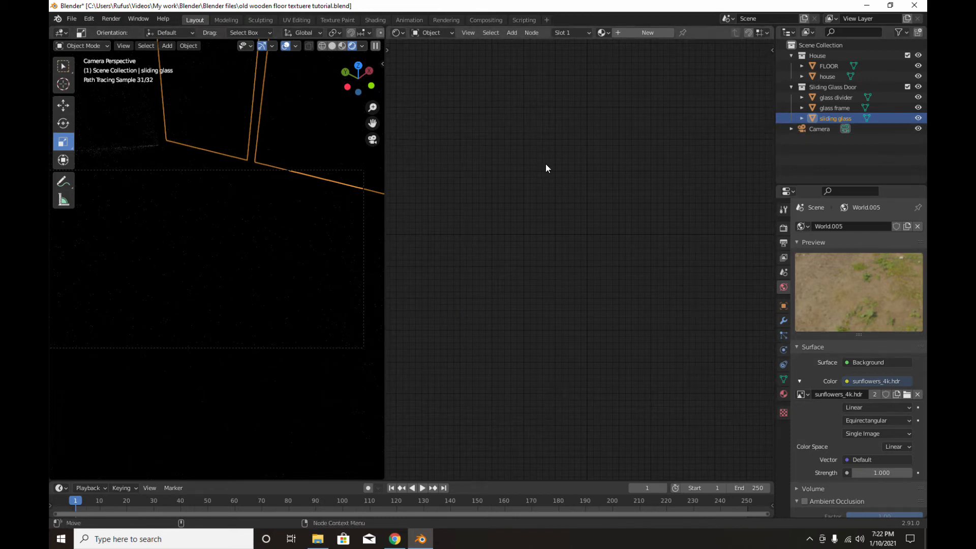
click(332, 47)
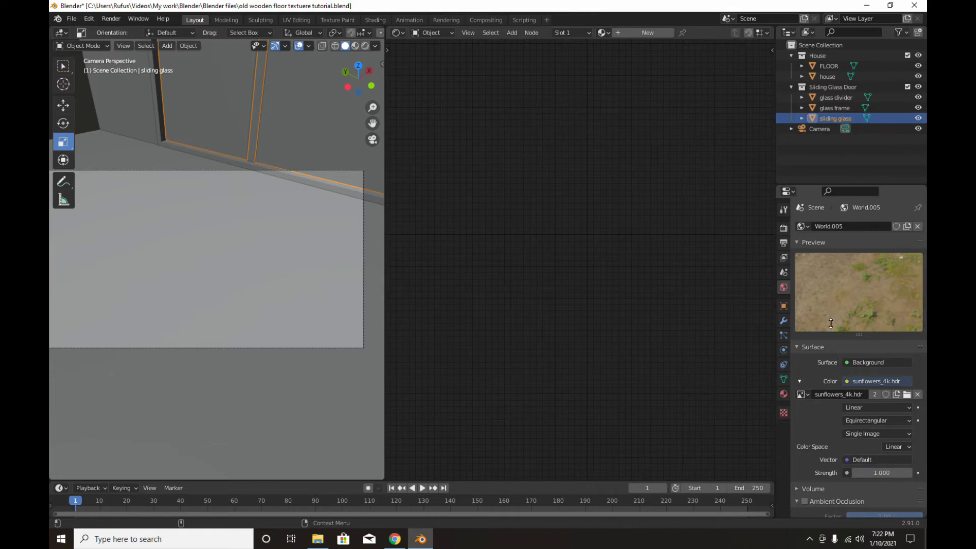
click(782, 395)
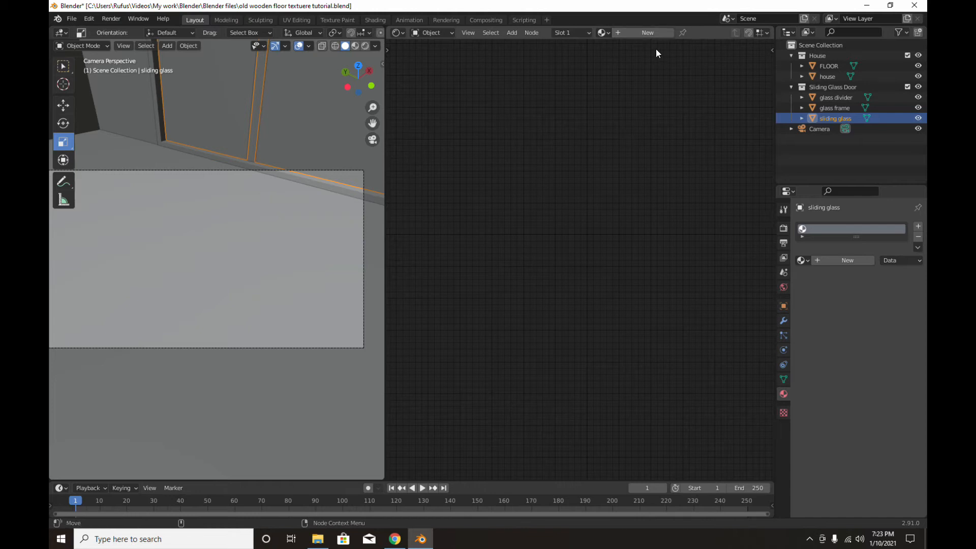
click(645, 33)
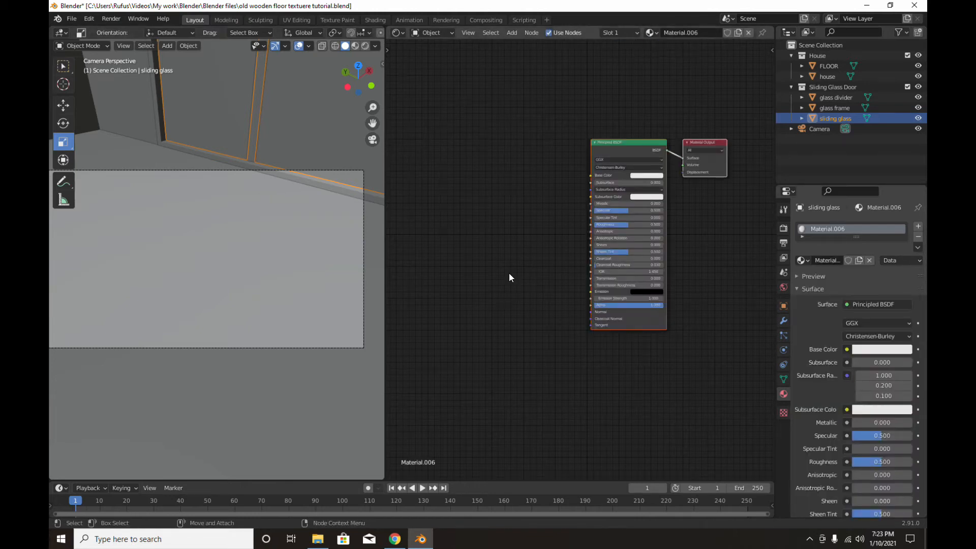
Set the sliding glass material's IOR to 1.333, Roughness to 0 and Transmission to 1 on the Principled BSDF.
scroll(597, 264, up, 3)
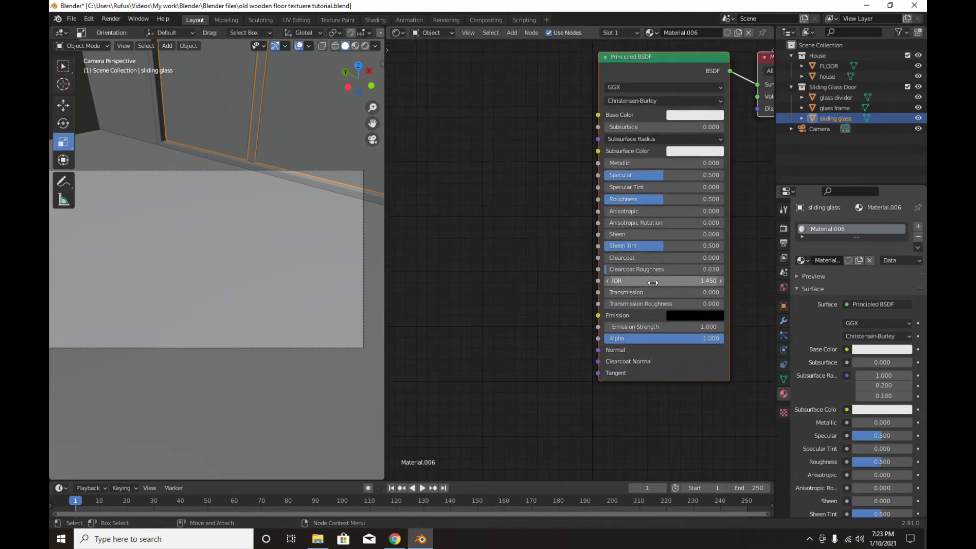
click(647, 281)
text(1)
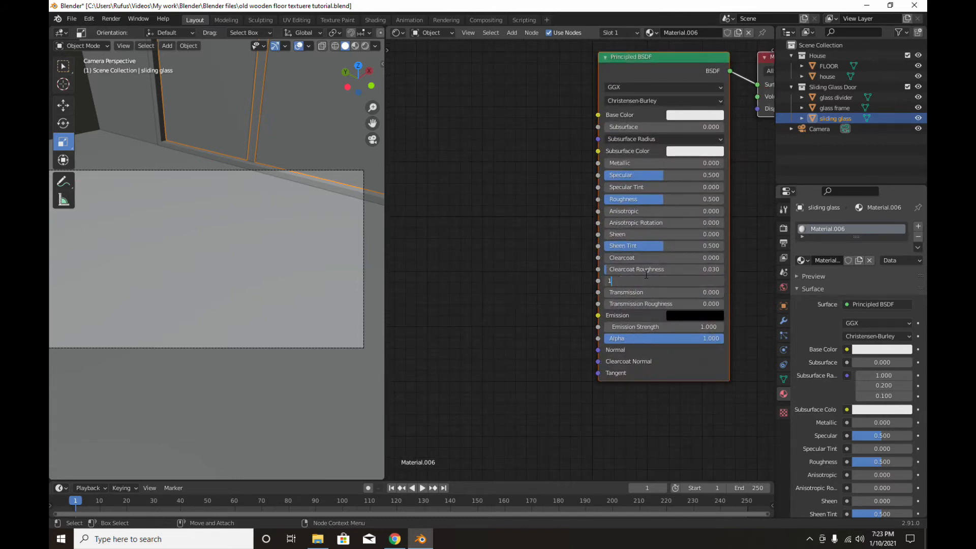
text(.333)
key(Return)
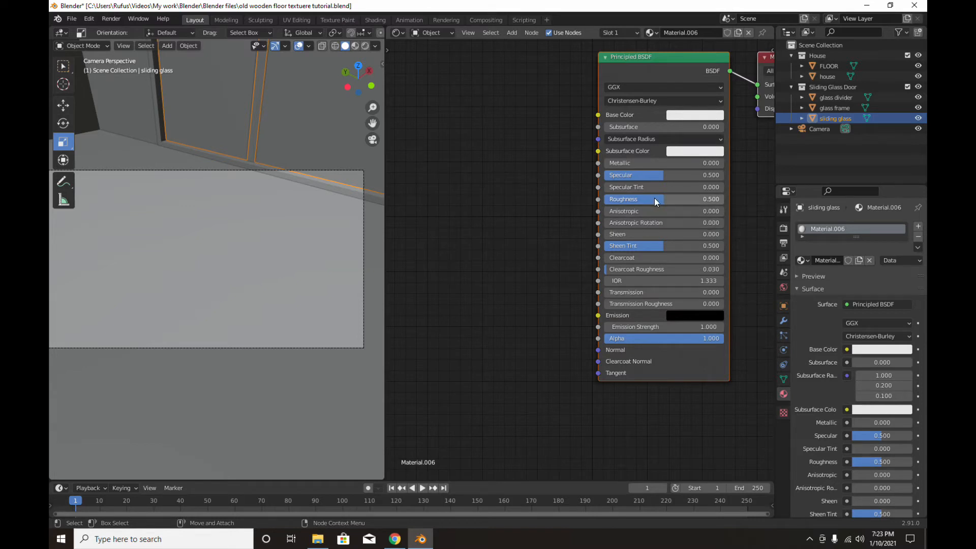
drag(654, 198, 605, 199)
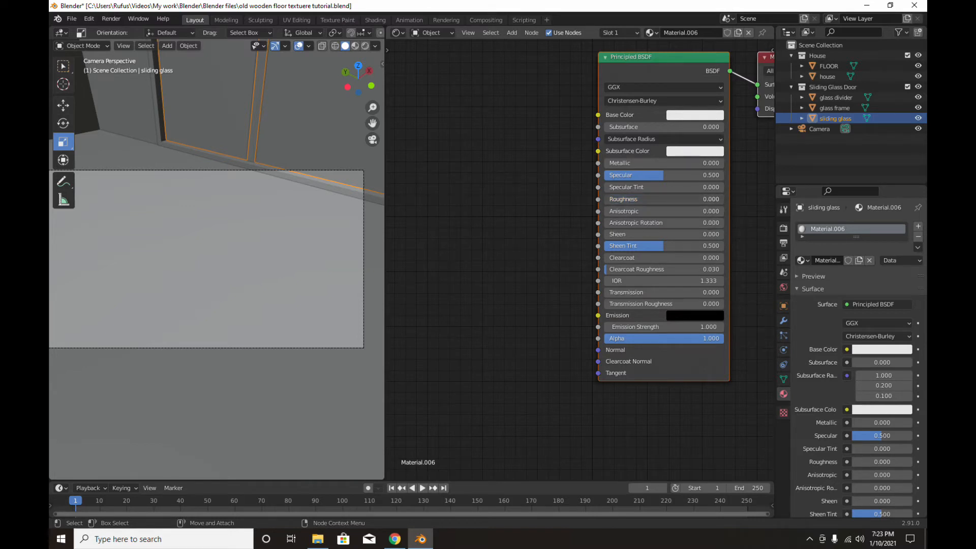
mouse_move(604, 199)
mouse_down()
mouse_move(630, 198)
mouse_move(604, 199)
mouse_up()
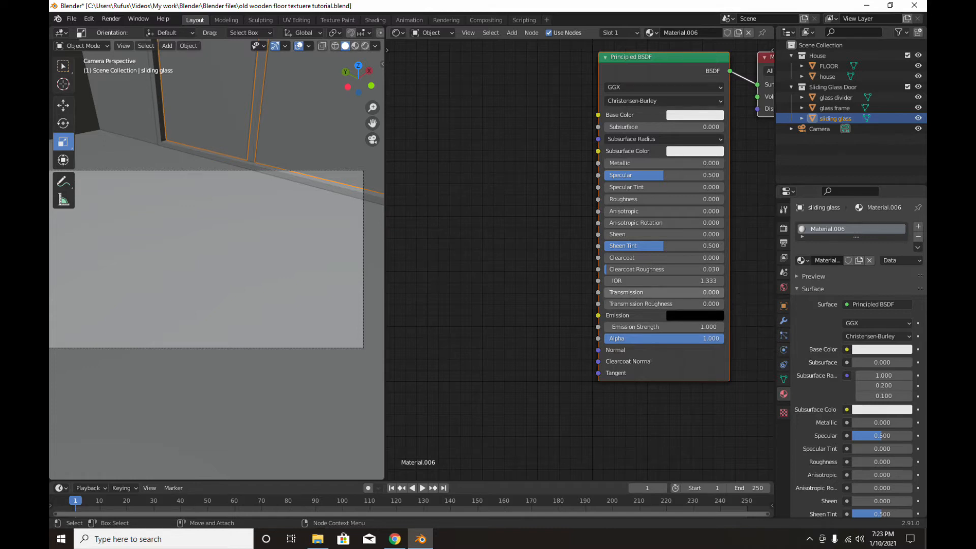
drag(626, 292, 723, 292)
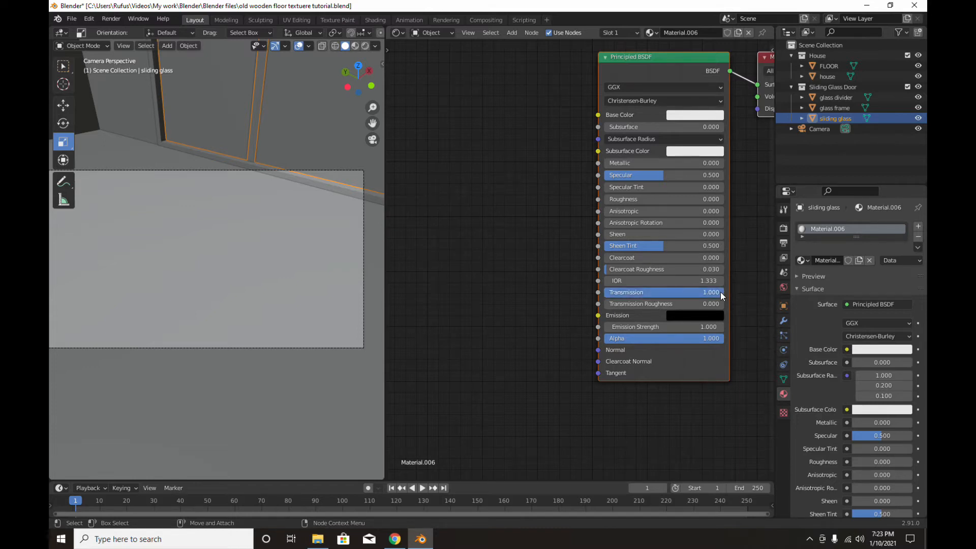
scroll(559, 251, down, 3)
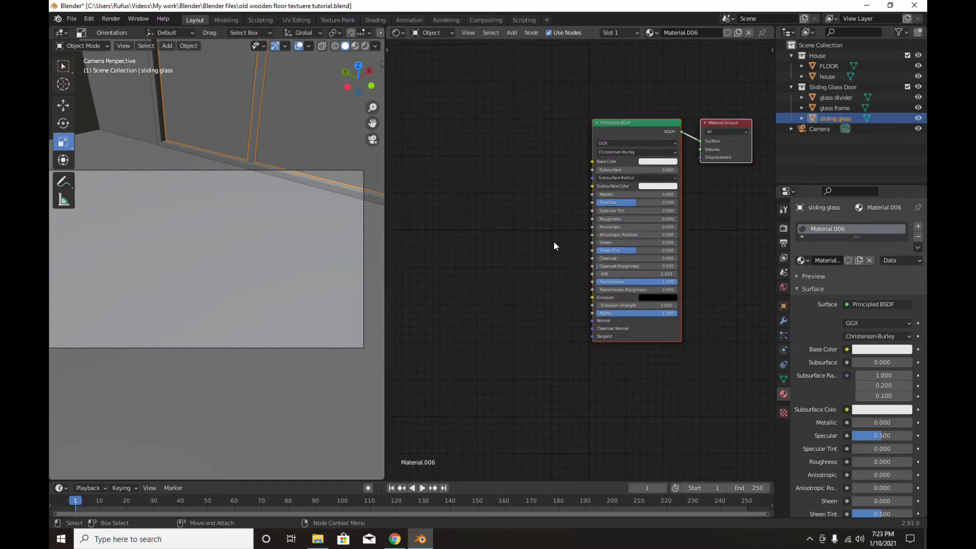
Show the viewport in rendered shading with Scene Lights and Scene World enabled.
click(365, 46)
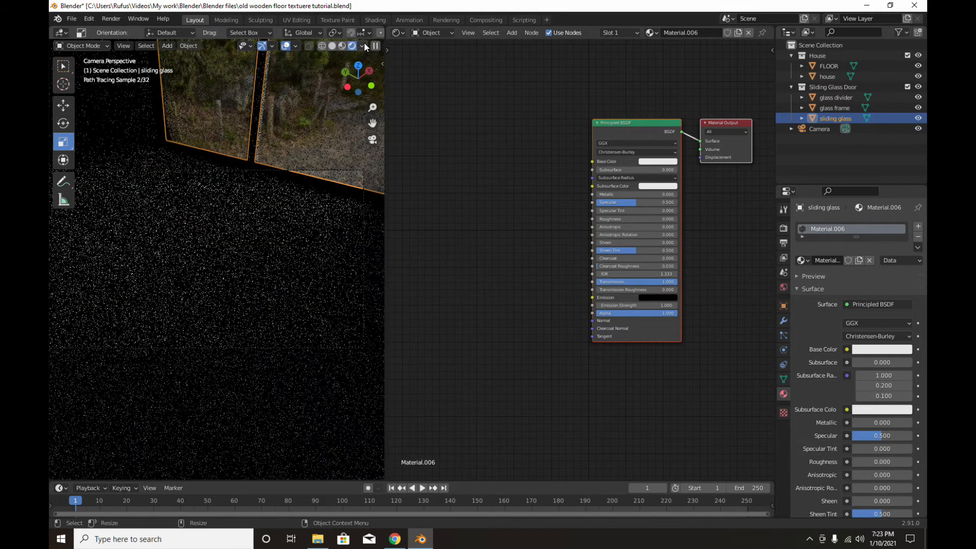
click(364, 46)
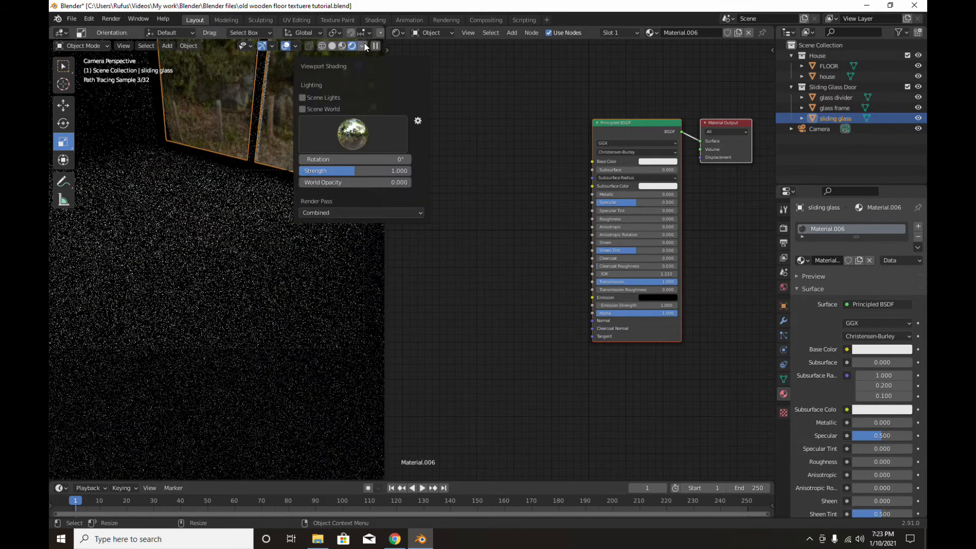
click(303, 98)
click(303, 108)
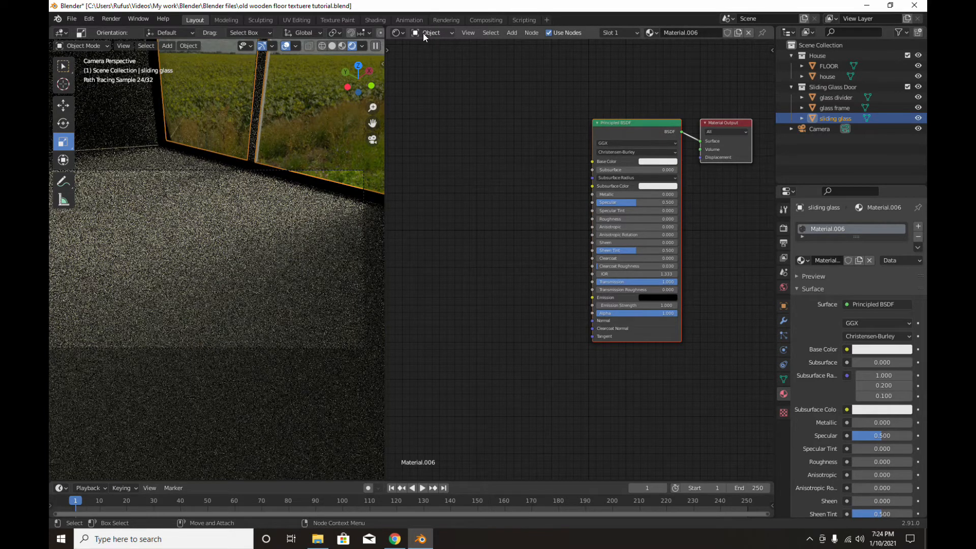
Switch the Shader Editor from the object's material to the World shader nodes.
click(439, 32)
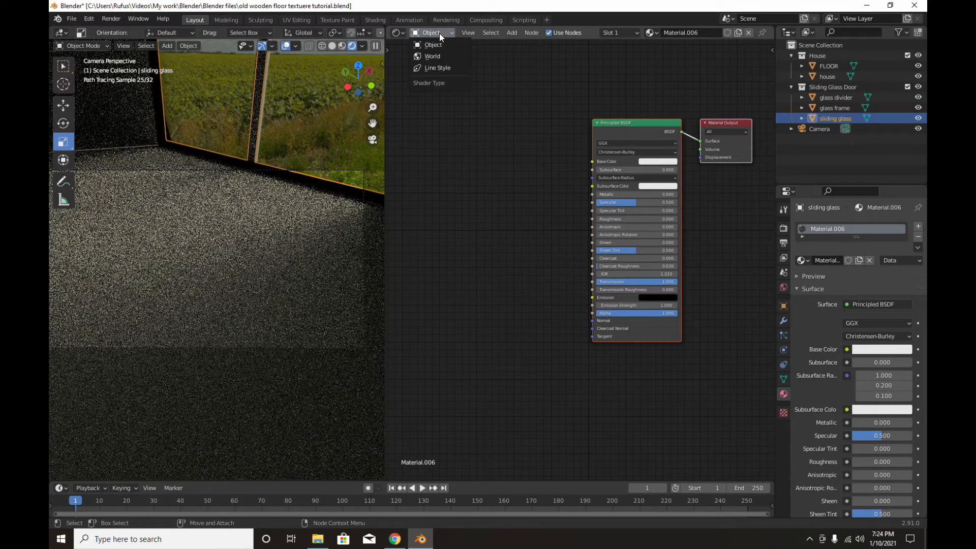
click(450, 59)
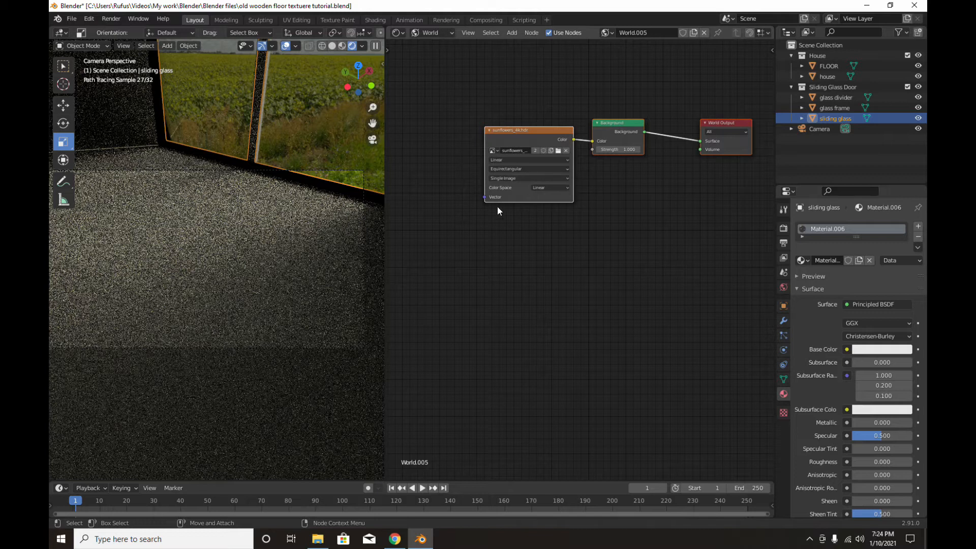
Make sure the Node: Node Wrangler add-on is enabled in the preferences, and close them.
scroll(493, 119, up, 2)
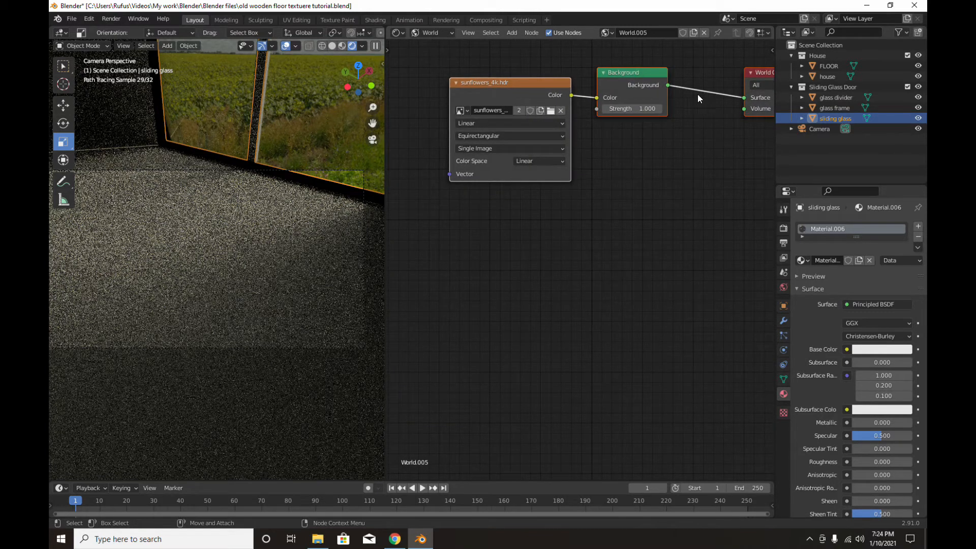
scroll(760, 117, down, 2)
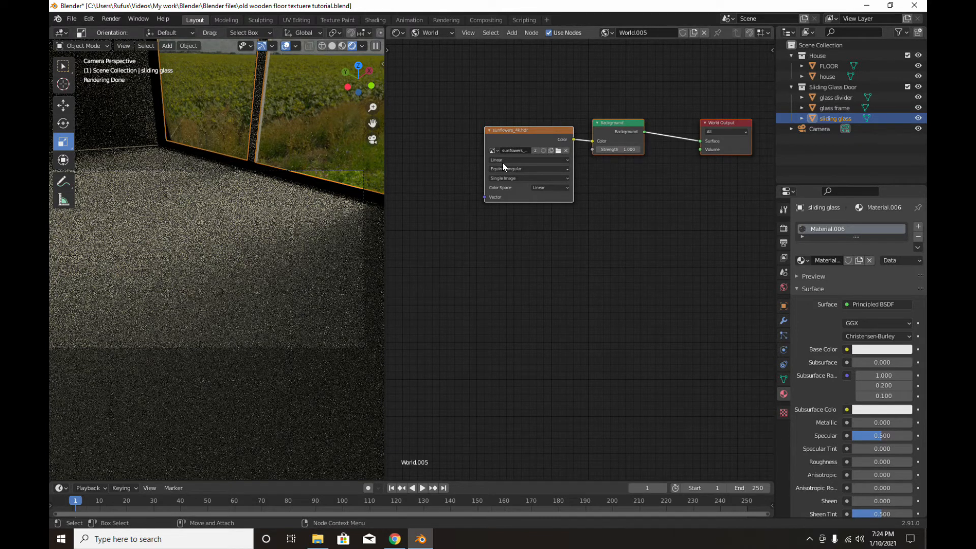
scroll(524, 191, down, 1)
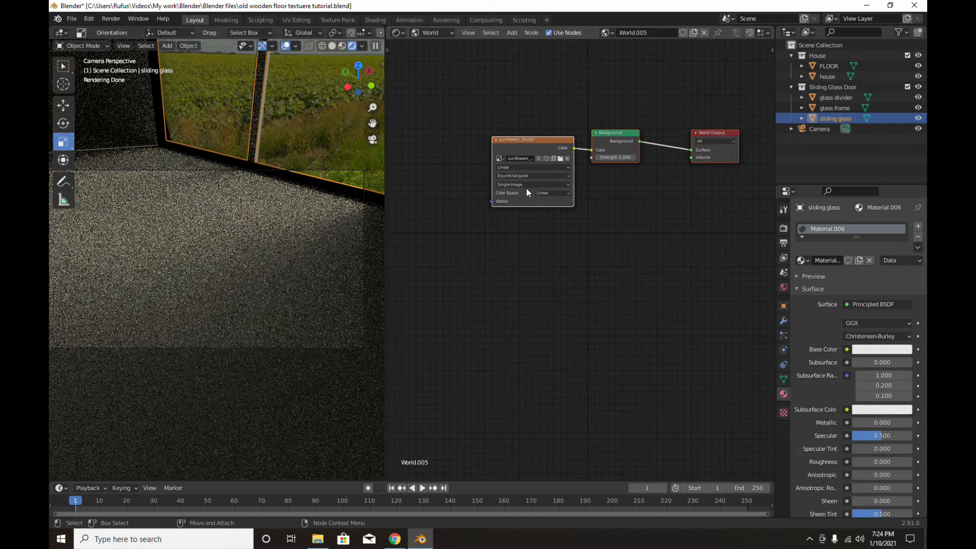
click(91, 19)
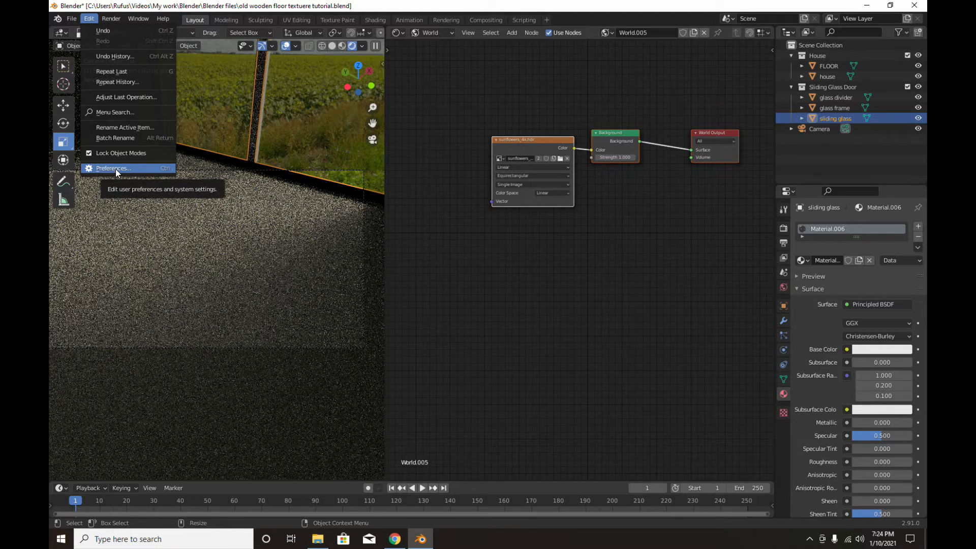
click(131, 168)
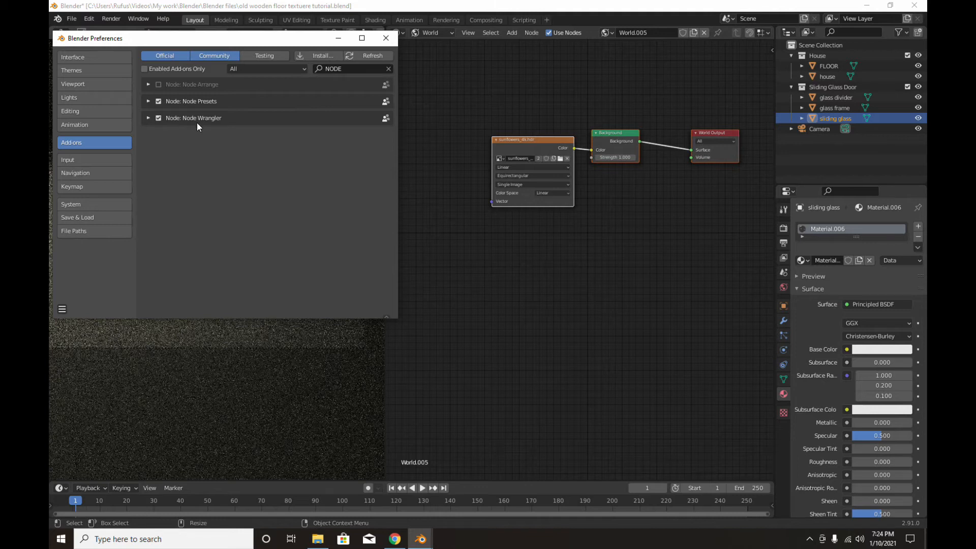
click(159, 119)
click(159, 119)
click(62, 309)
click(94, 283)
click(386, 38)
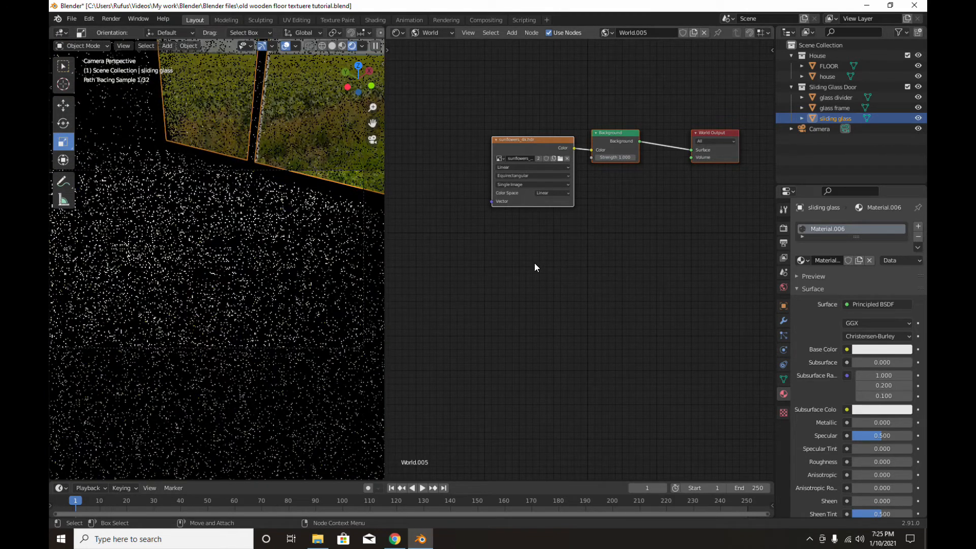
Add Texture Coordinate and Mapping nodes to the sunflowers_4k.hdr environment texture with Node Wrangler.
click(529, 140)
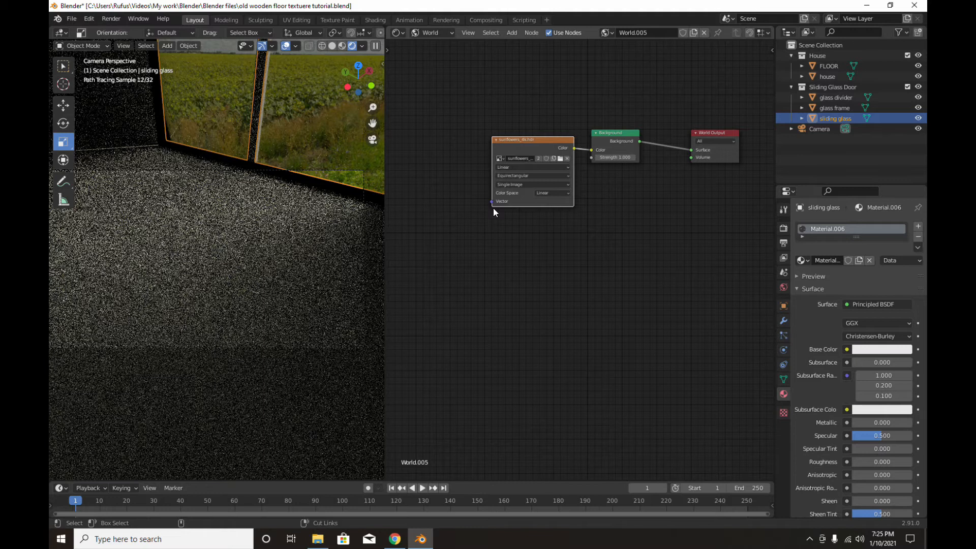
key(ctrl+t)
scroll(463, 195, down, 2)
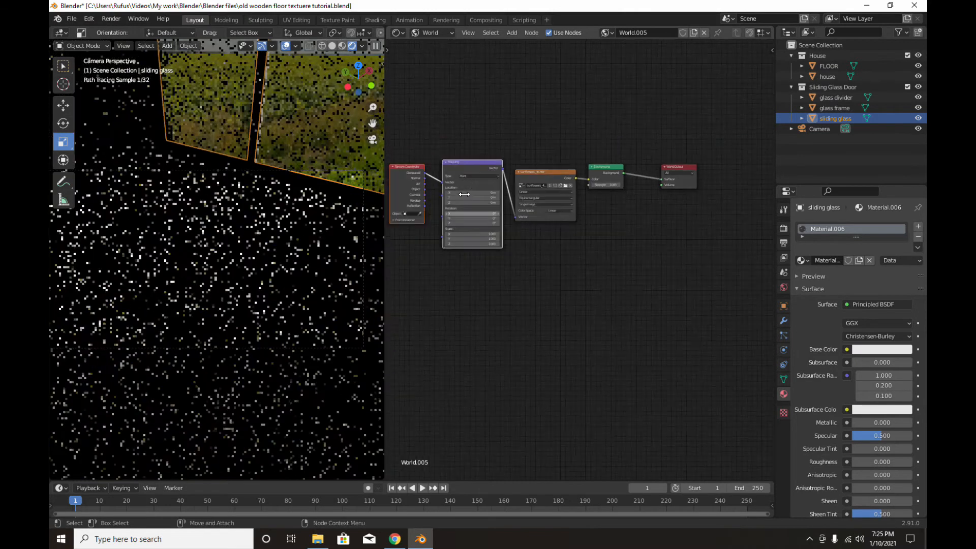
Try Z rotations of 128° and 176° on the world's Mapping node, and reset the Z rotation to 0°.
middle_drag(467, 192, 576, 286)
scroll(499, 191, up, 3)
scroll(553, 139, down, 3)
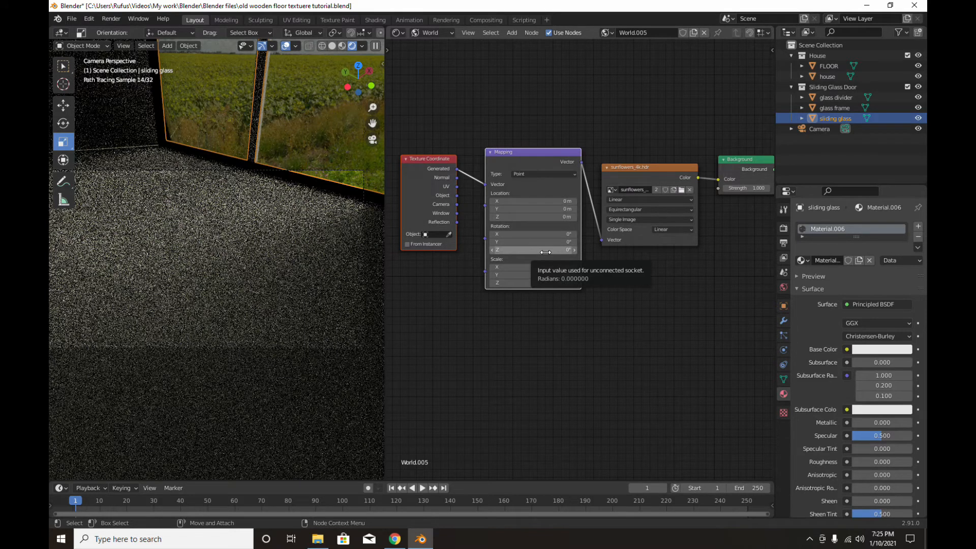
drag(545, 252, 610, 252)
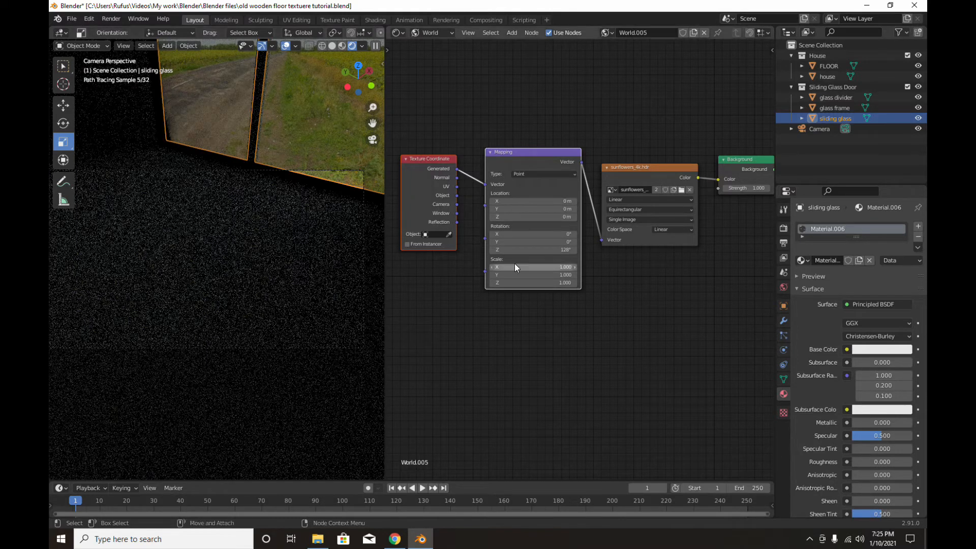
drag(566, 250, 571, 250)
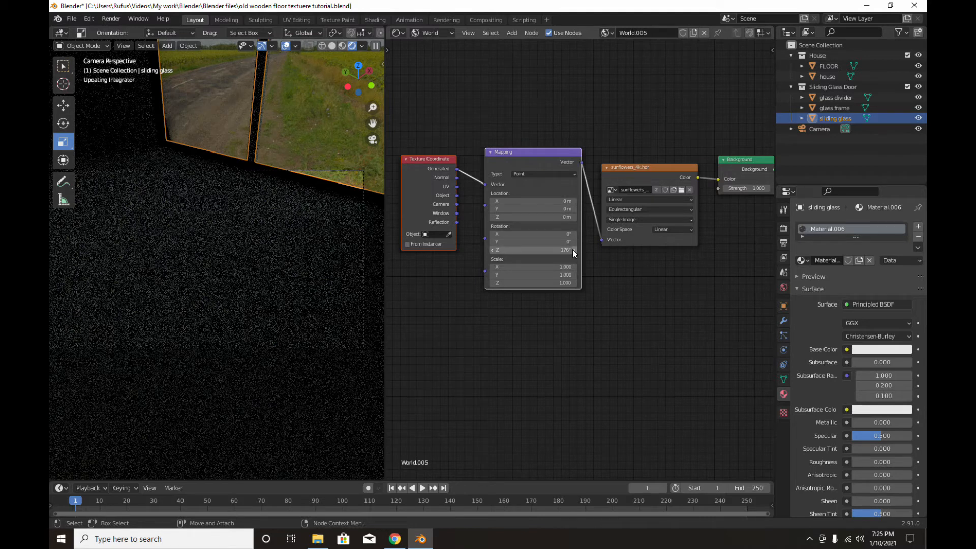
drag(554, 250, 554, 250)
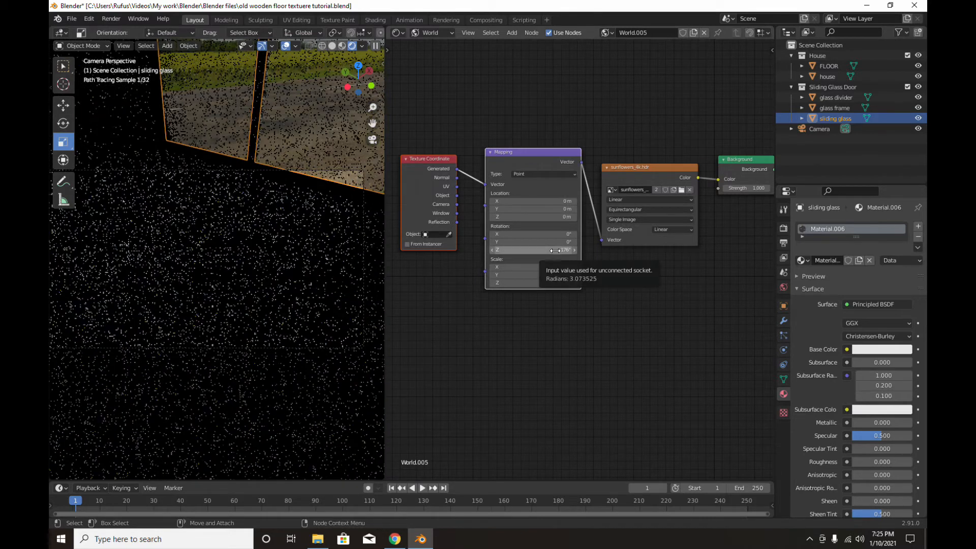
click(554, 250)
text(0)
key(Return)
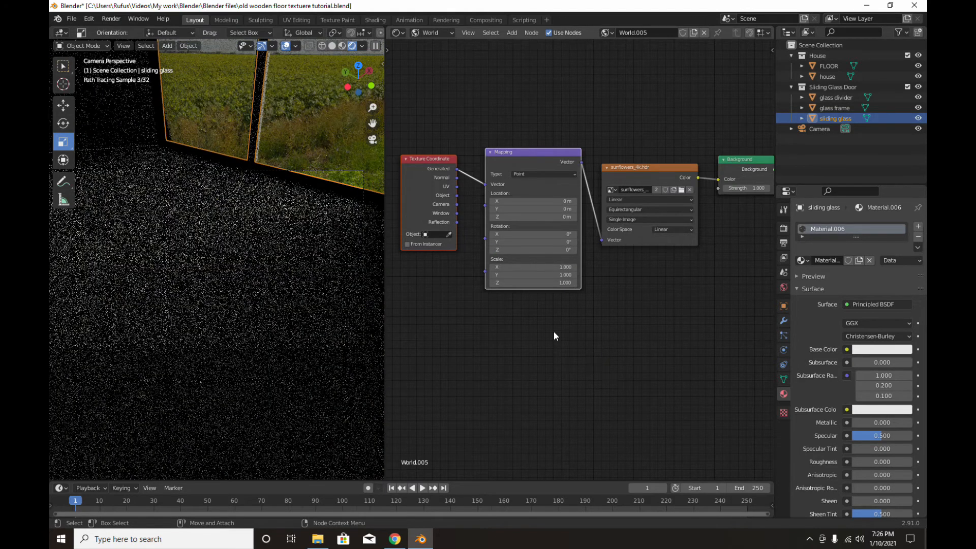
Switch the Shader Editor from the World shader back to the object's material nodes.
scroll(538, 284, down, 2)
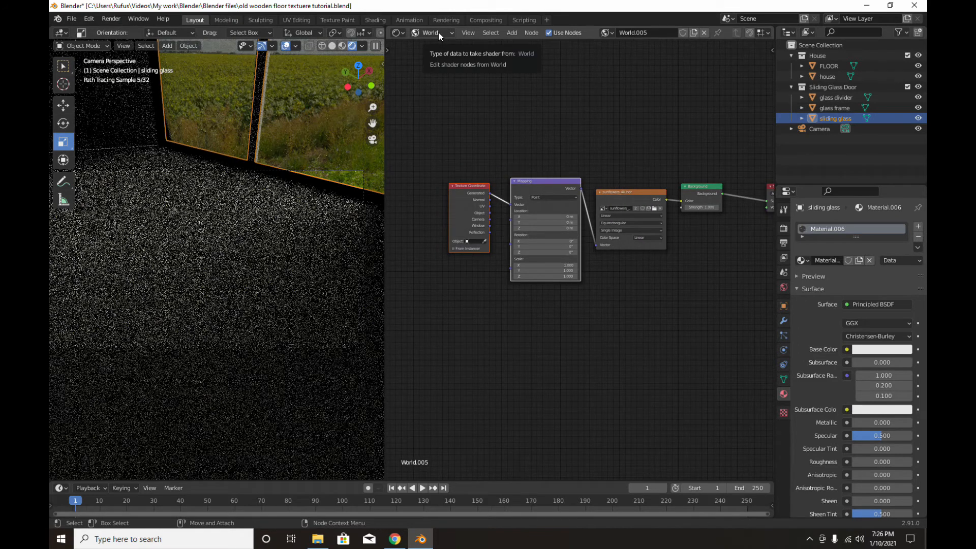
click(437, 32)
click(426, 45)
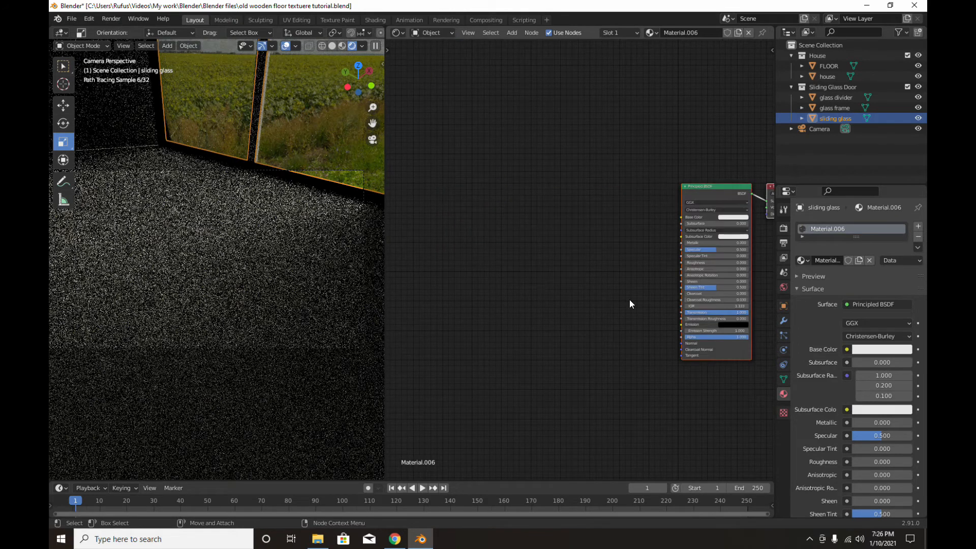
scroll(629, 303, down, 5)
middle_drag(674, 268, 495, 249)
scroll(519, 229, up, 3)
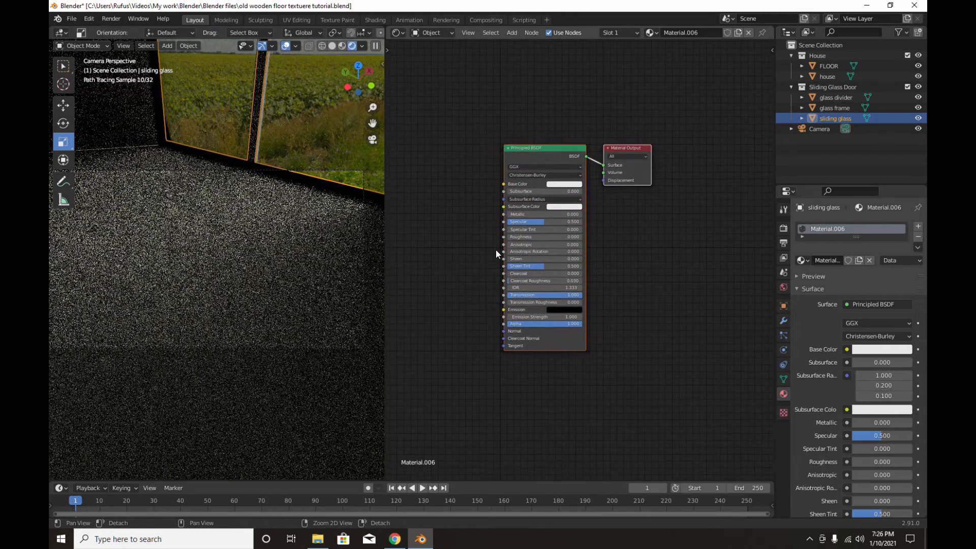
Select the FLOOR object, return the viewport to solid shading, and give the floor a new material.
click(243, 253)
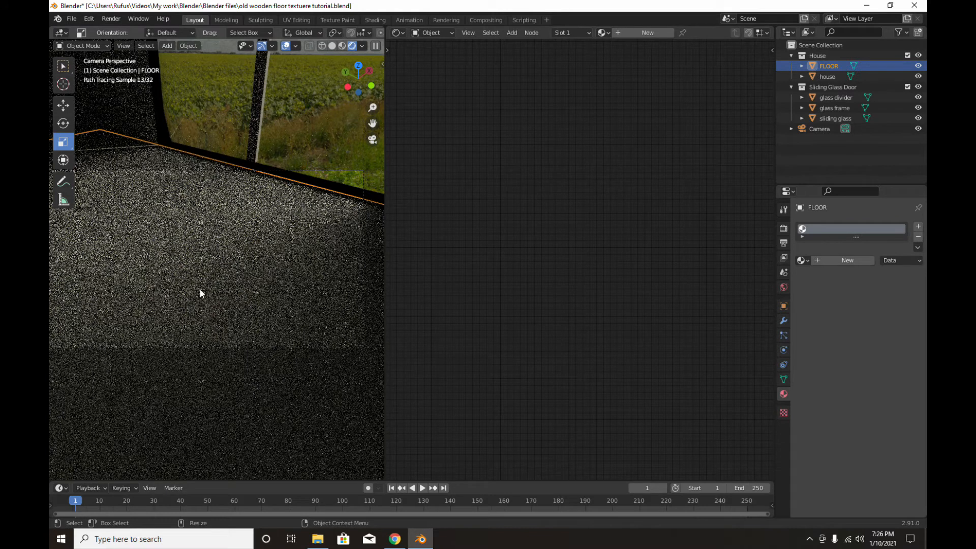
click(332, 45)
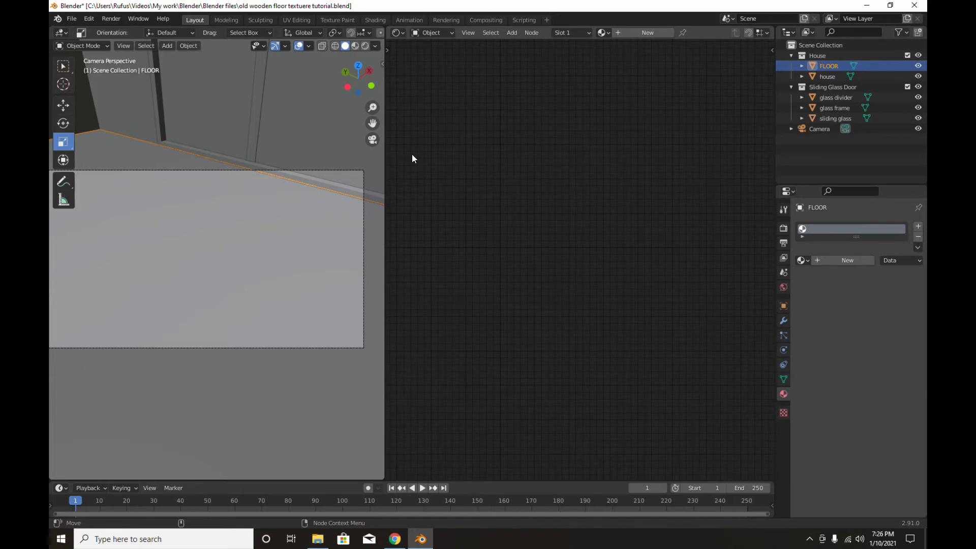
click(656, 33)
Space out the Principled BSDF and Material Output nodes of the floor material.
scroll(630, 223, down, 1)
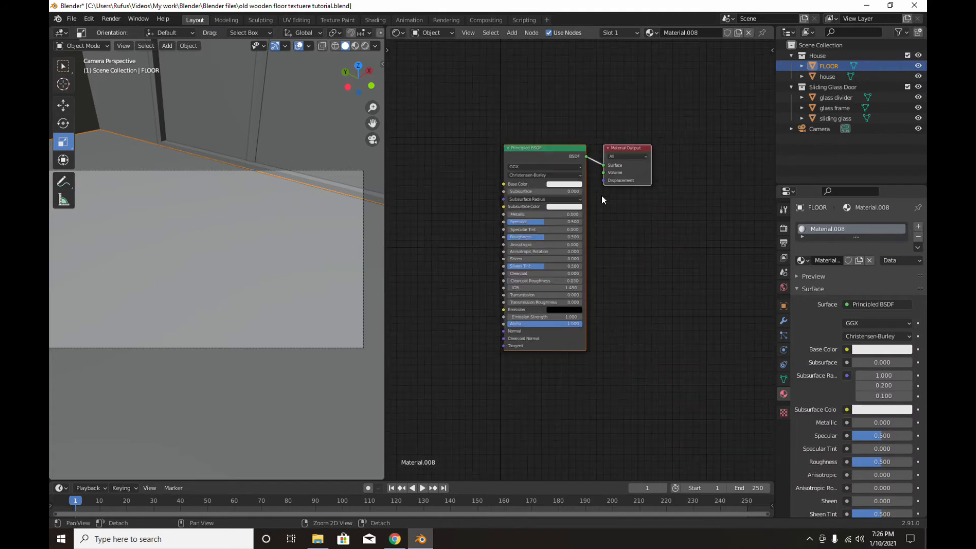
middle_drag(601, 195, 620, 169)
click(632, 126)
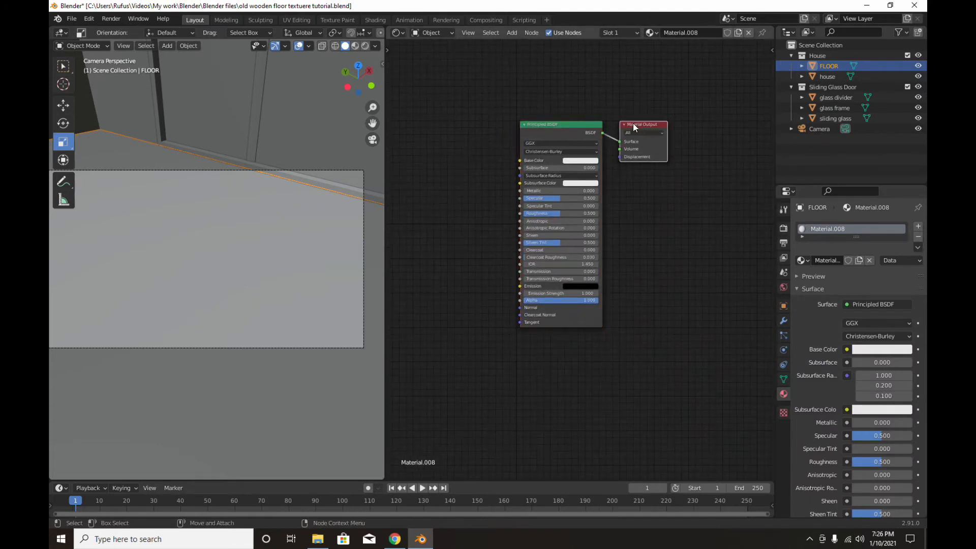
drag(632, 123, 720, 117)
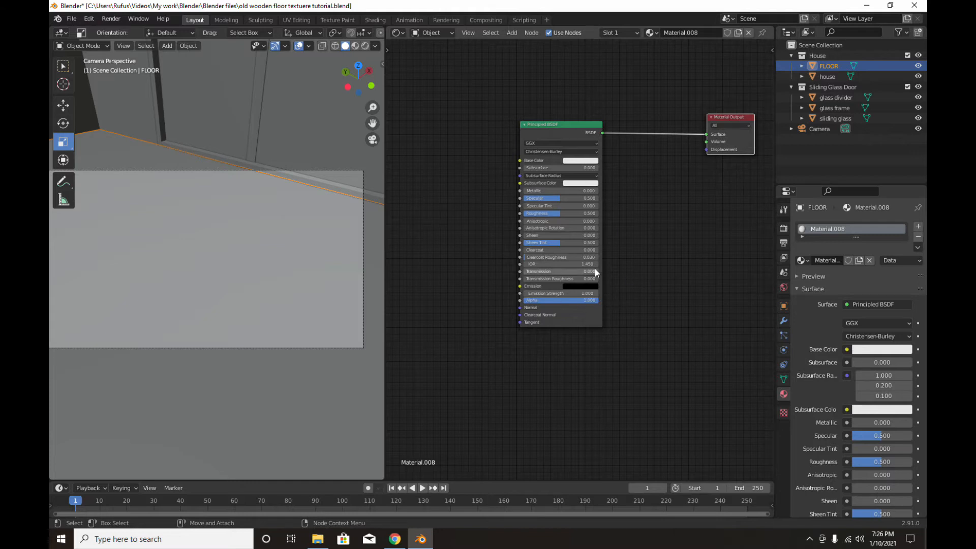
drag(530, 126, 554, 122)
drag(729, 117, 701, 114)
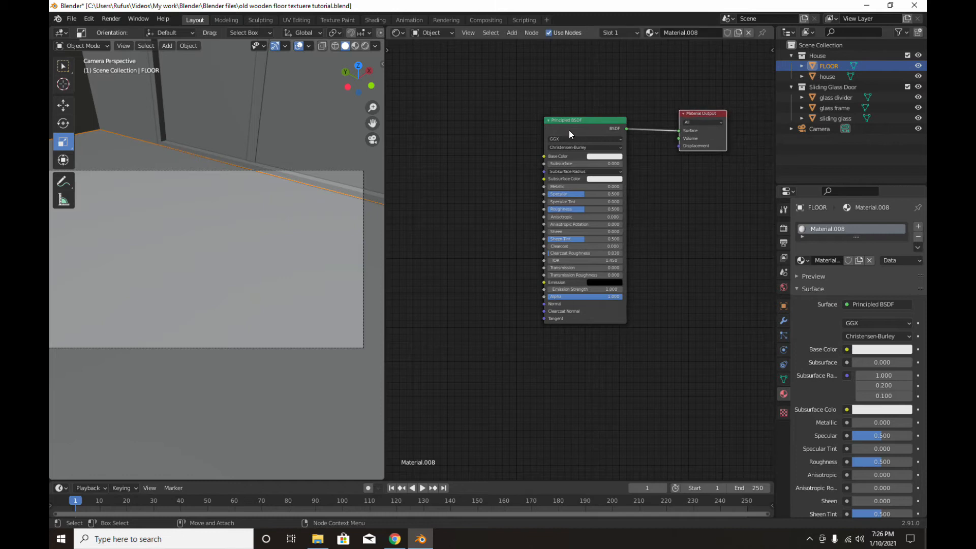
Add an Image Texture node and place it in front of the floor material's Principled BSDF.
click(511, 32)
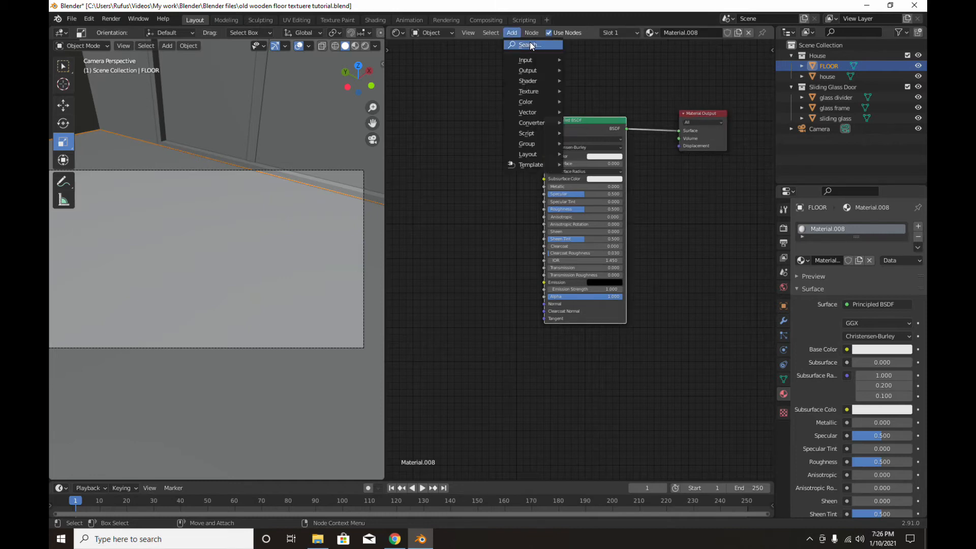
click(528, 45)
text(IMAGE)
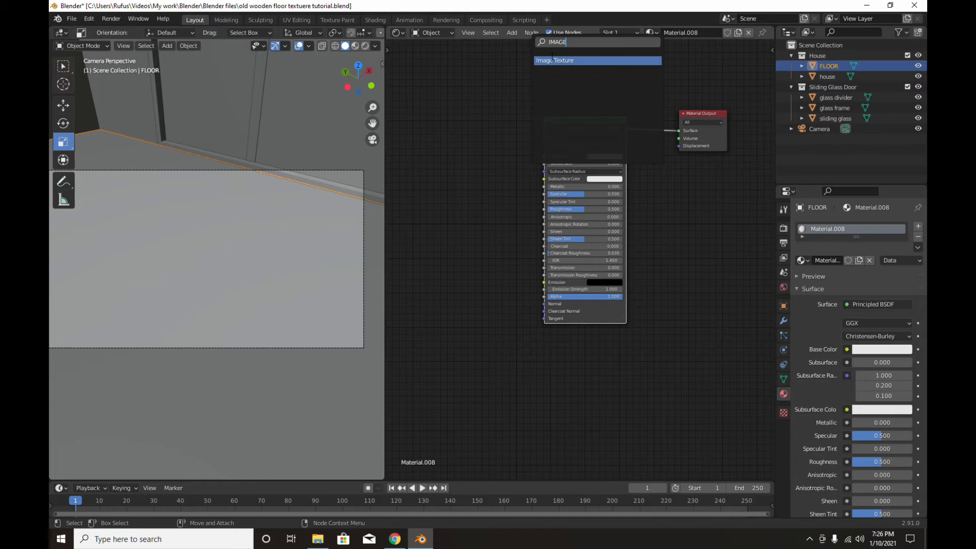
key(Return)
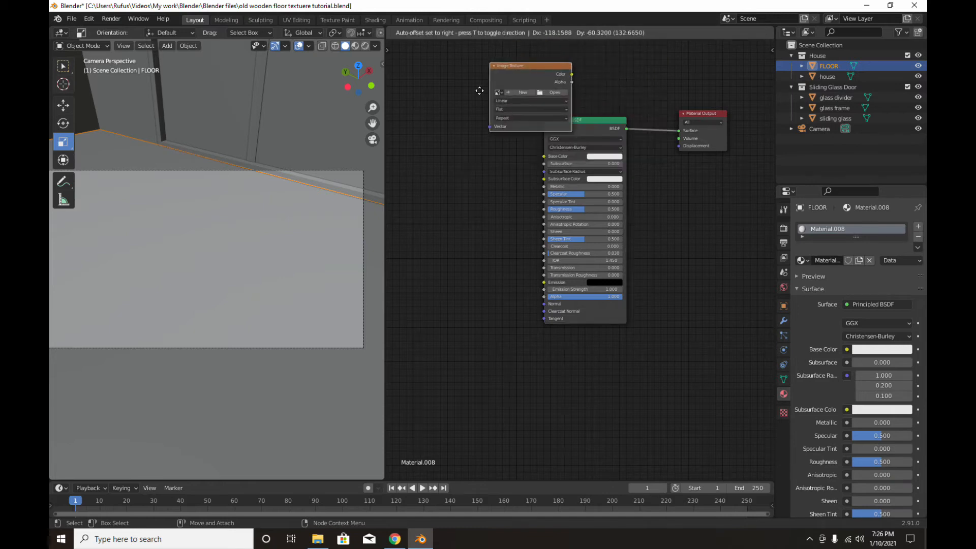
click(415, 107)
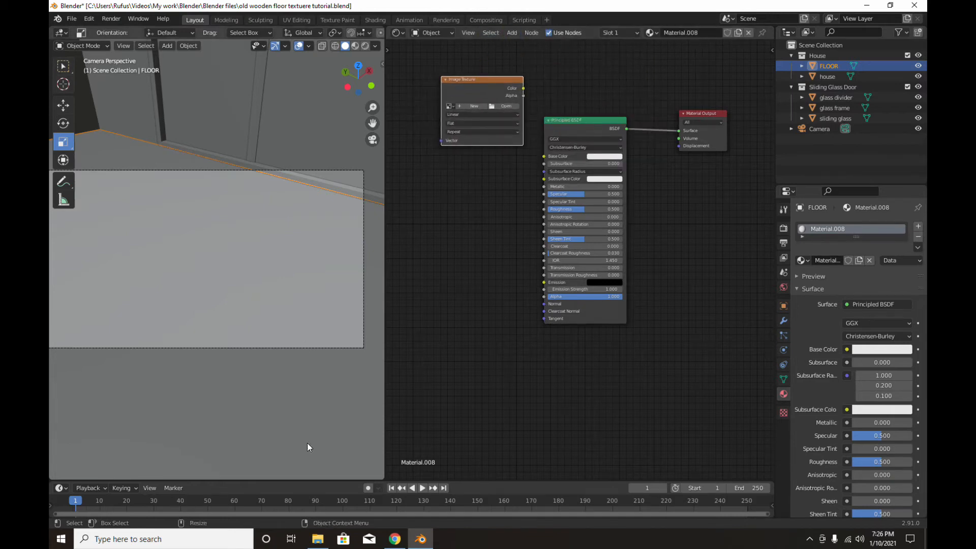
Switch to File Explorer and open the 4K-Classic Parquet_23 texture folder under Videos > My work > Blender > Materials.
click(318, 539)
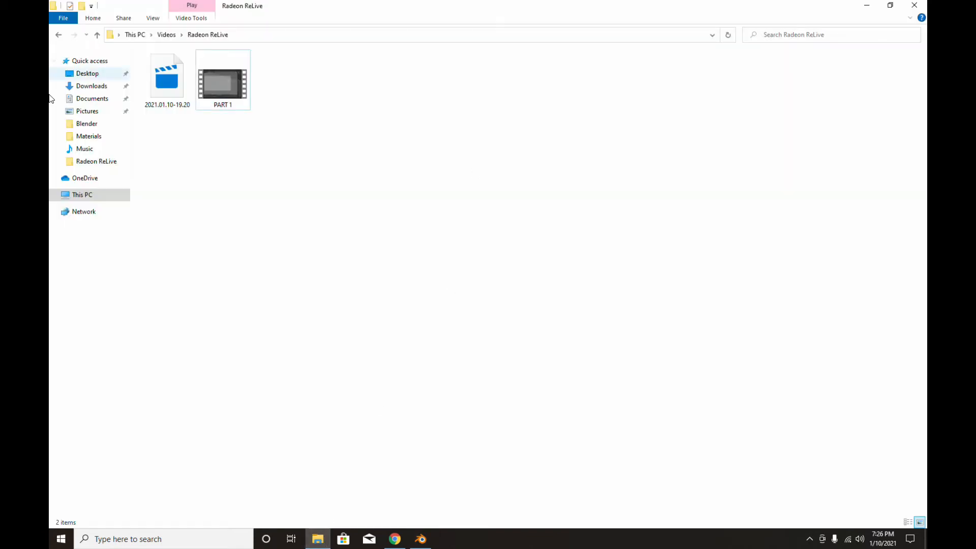
click(85, 149)
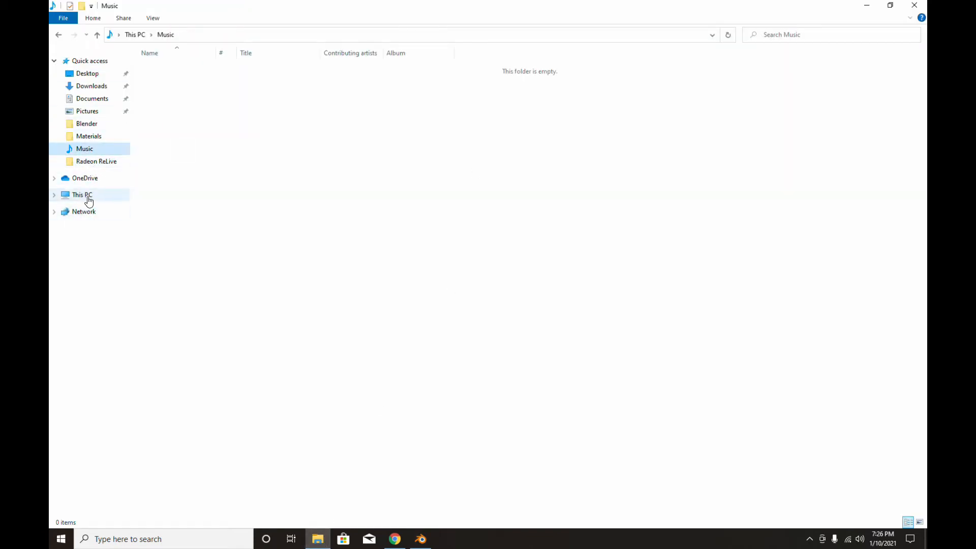
click(83, 196)
double_click(329, 111)
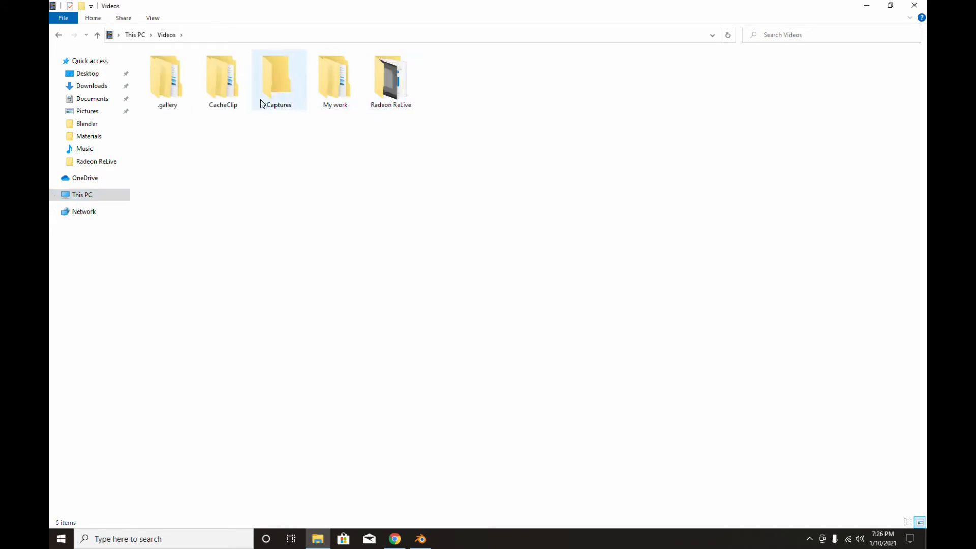
double_click(323, 104)
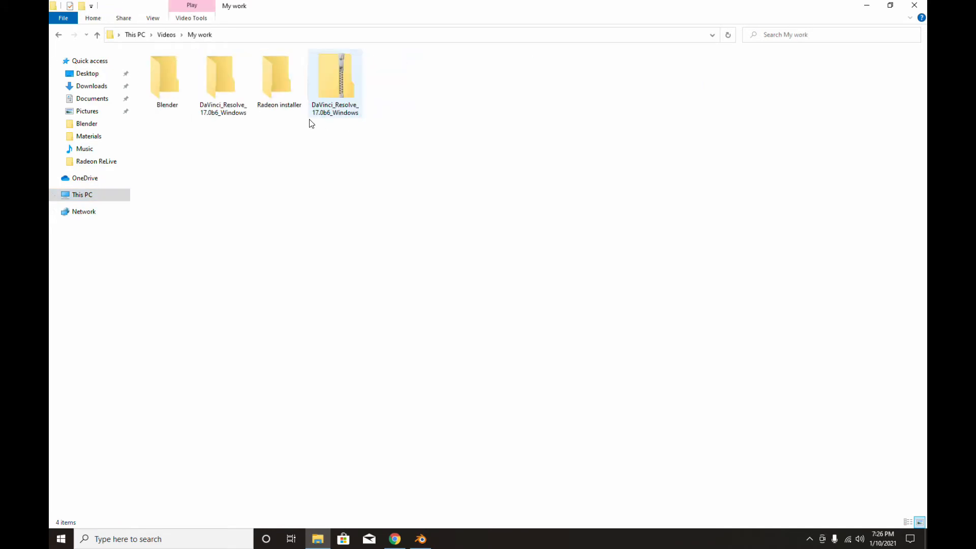
double_click(169, 95)
double_click(346, 83)
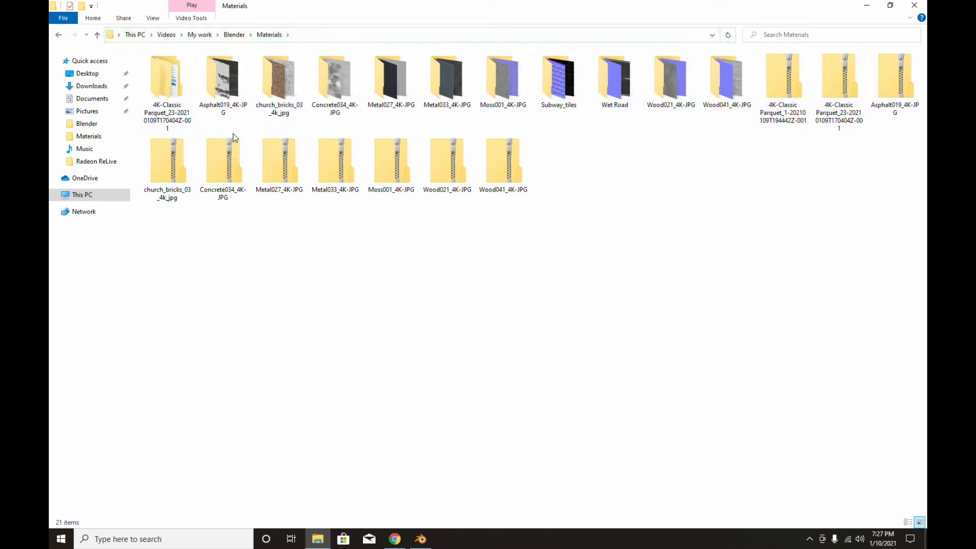
double_click(168, 81)
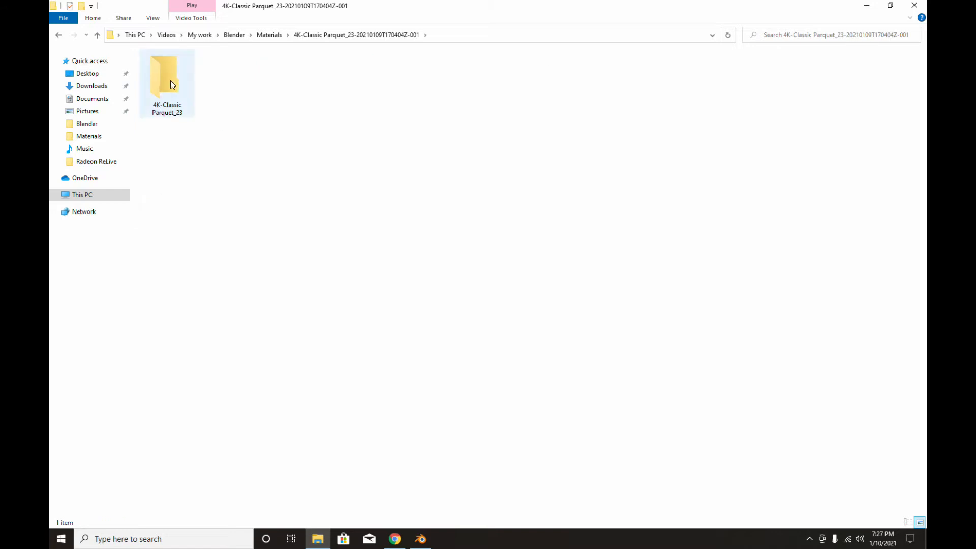
double_click(170, 80)
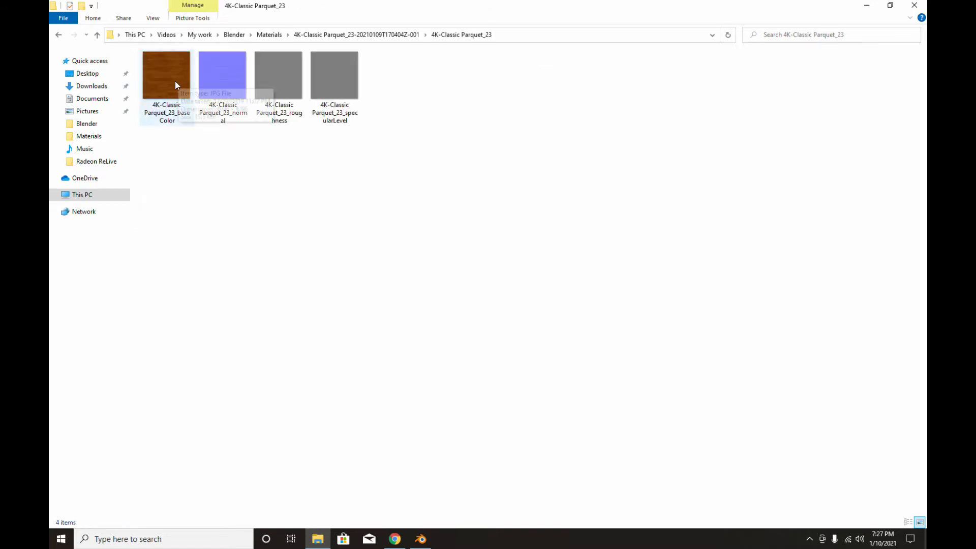
Bring the 4K-Classic Parquet_23 baseColor image into the floor's node tree before the Principled BSDF, and delete the empty Image Texture node.
drag(172, 72, 462, 270)
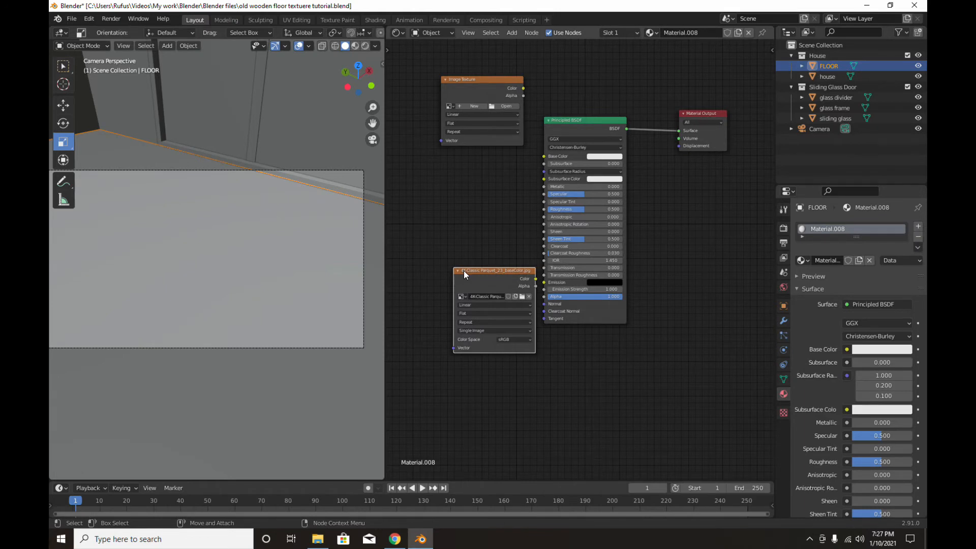
drag(484, 270, 448, 101)
click(464, 80)
key(x)
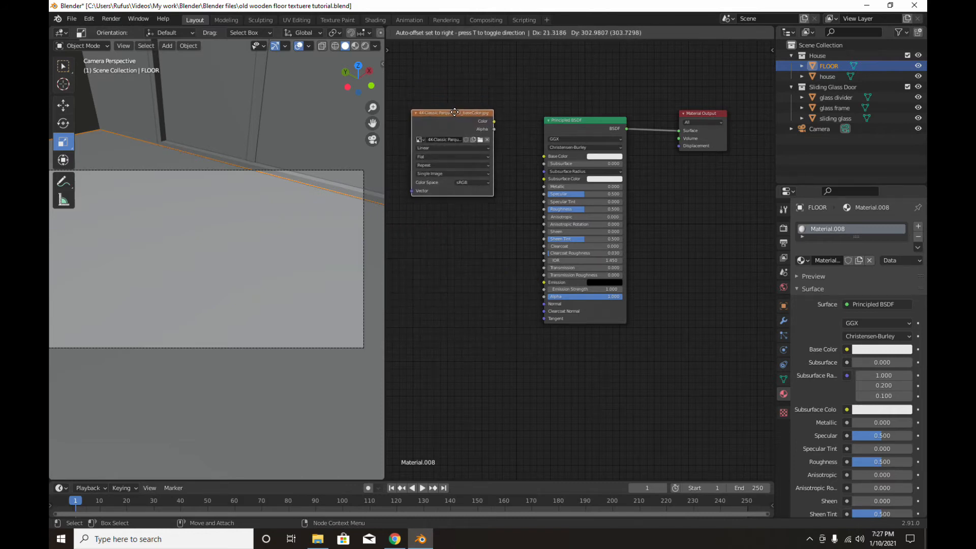
Delete the baseColor image node and add an empty Image Texture node in front of the floor material's Principled BSDF.
key(x)
click(502, 35)
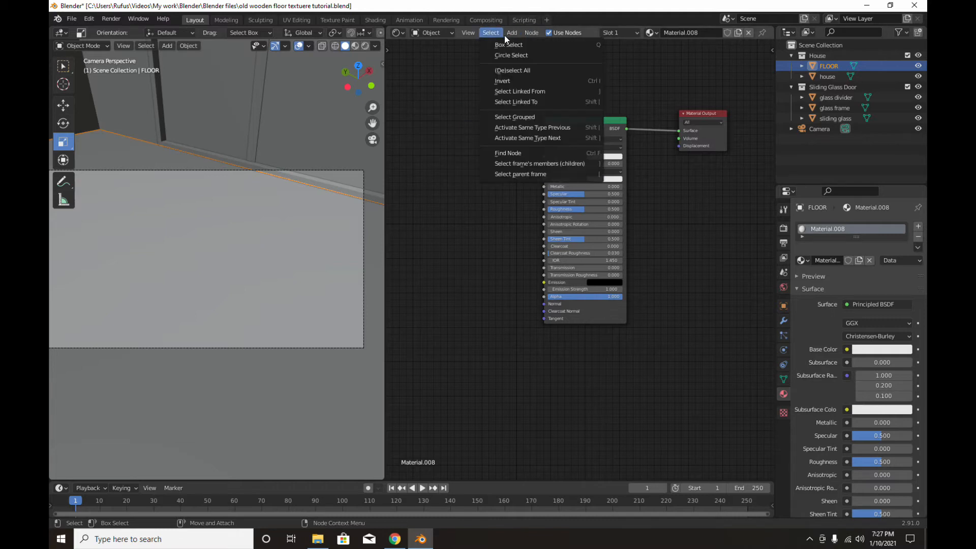
click(510, 35)
click(532, 42)
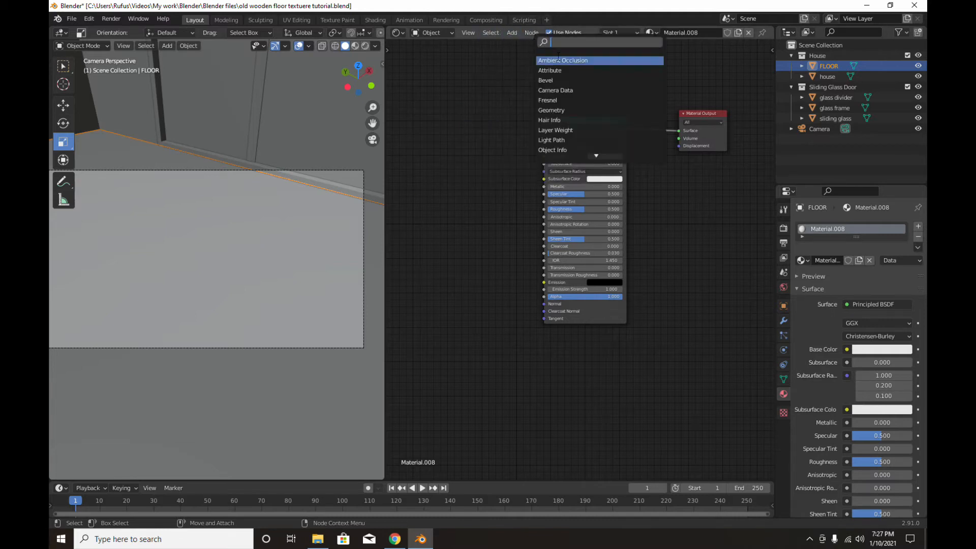
text(IMAGE)
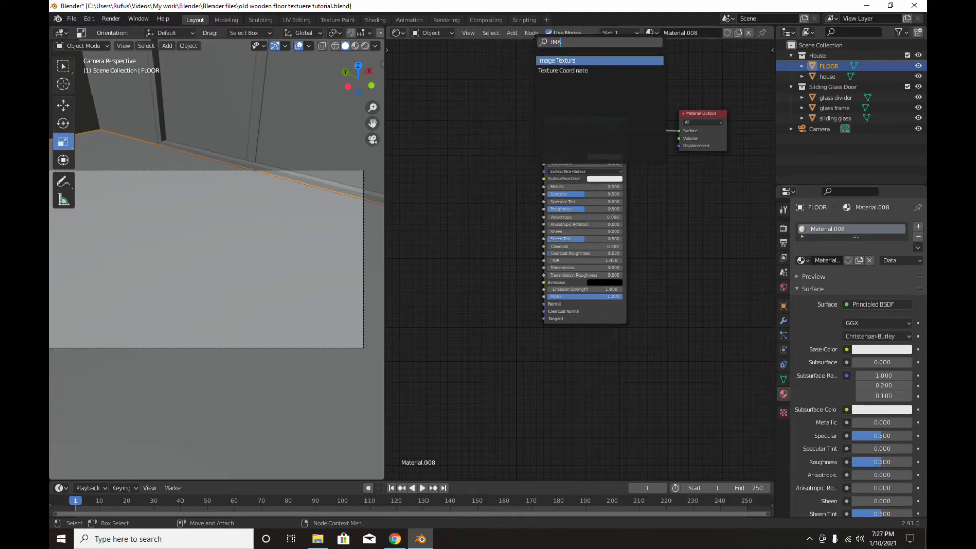
click(556, 60)
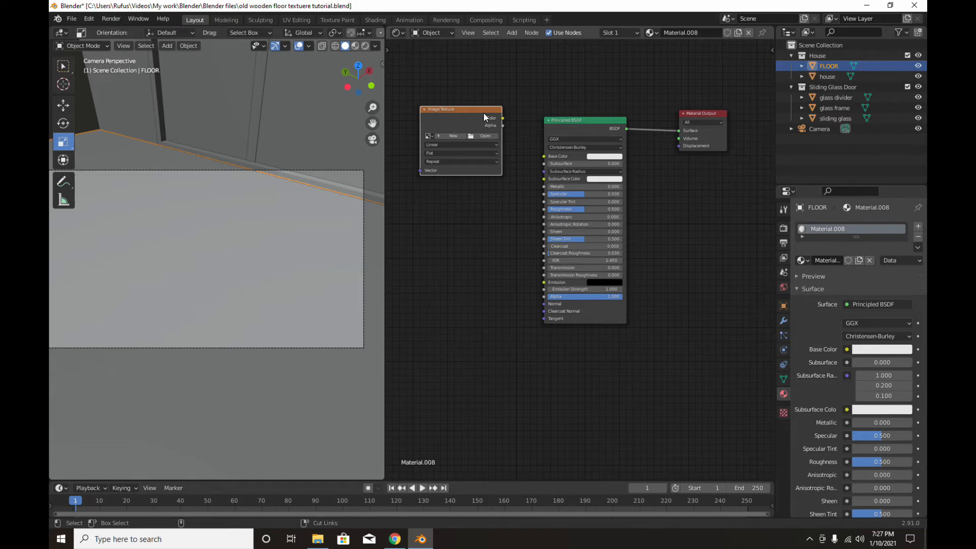
Duplicate the empty Image Texture node three times, placing two copies beneath it and one below the Principled BSDF.
key(shift+d)
click(480, 198)
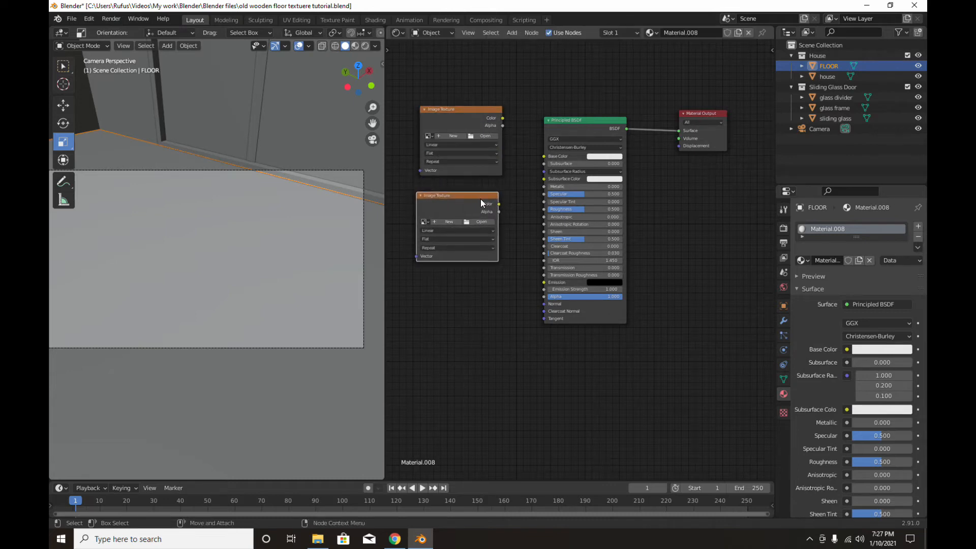
key(shift+d)
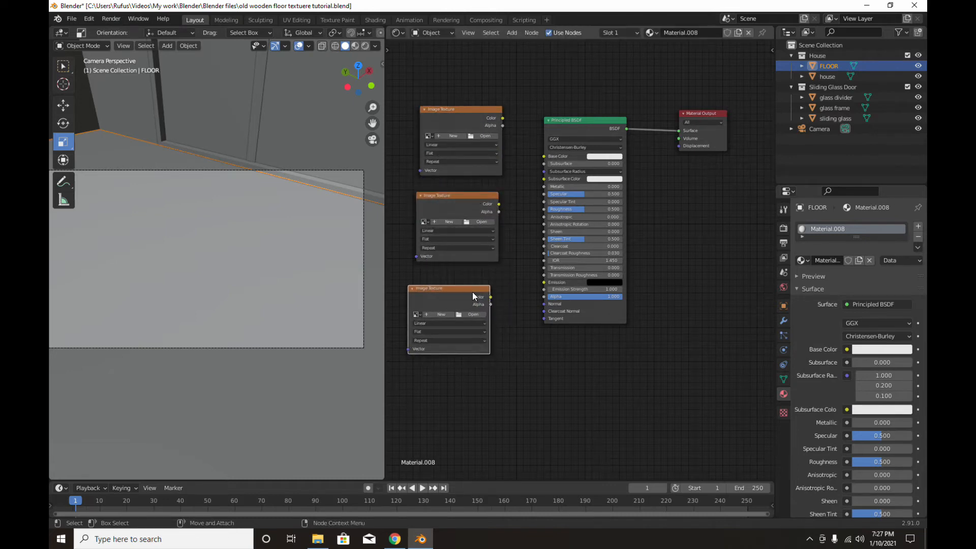
click(471, 291)
key(shift+d)
click(608, 359)
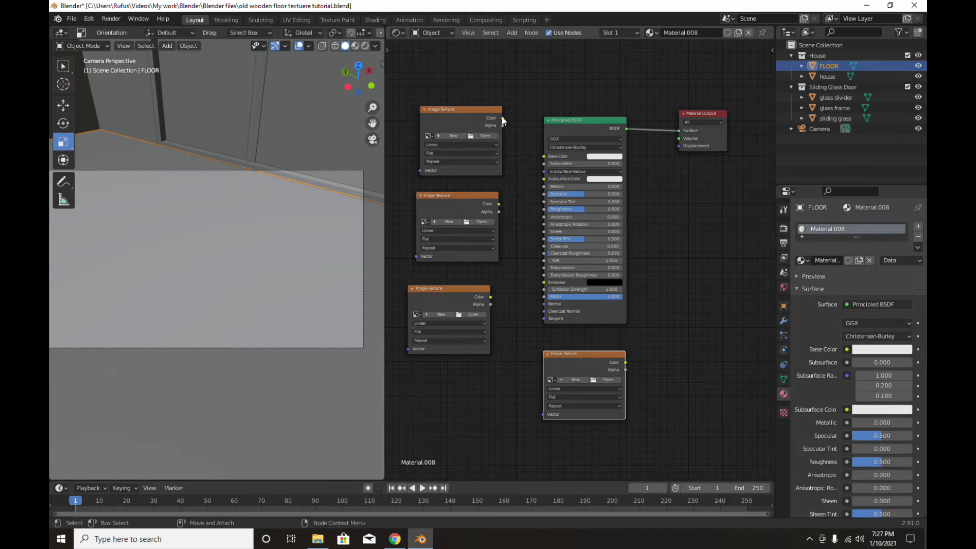
Connect the three stacked Image Texture colors to Base Color, Roughness and Normal, and move the fourth texture node aside.
drag(503, 119, 544, 156)
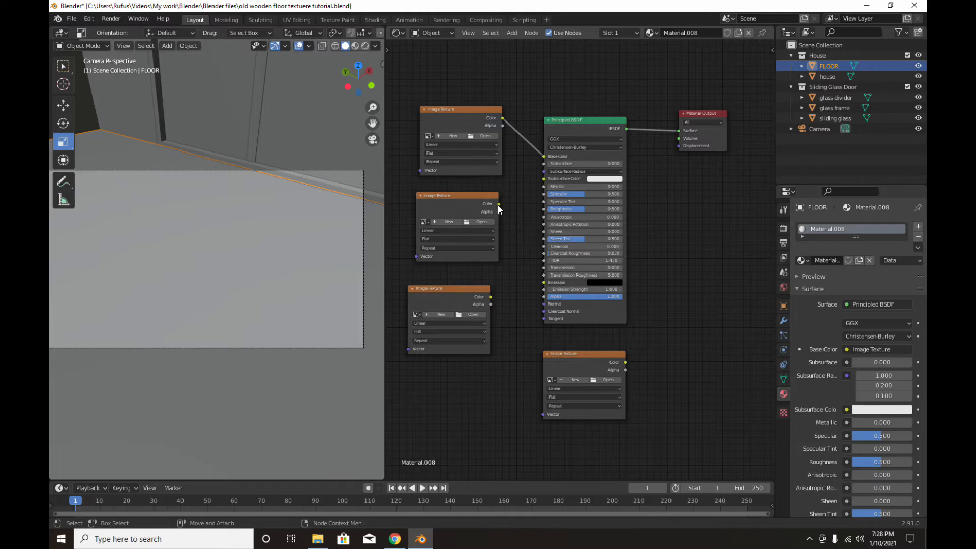
drag(478, 197, 540, 209)
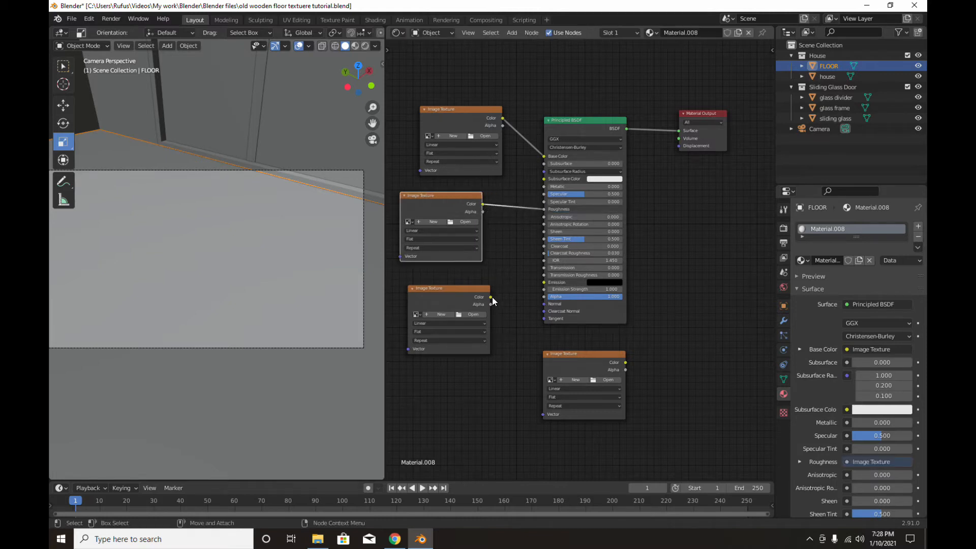
drag(491, 298, 544, 304)
click(599, 361)
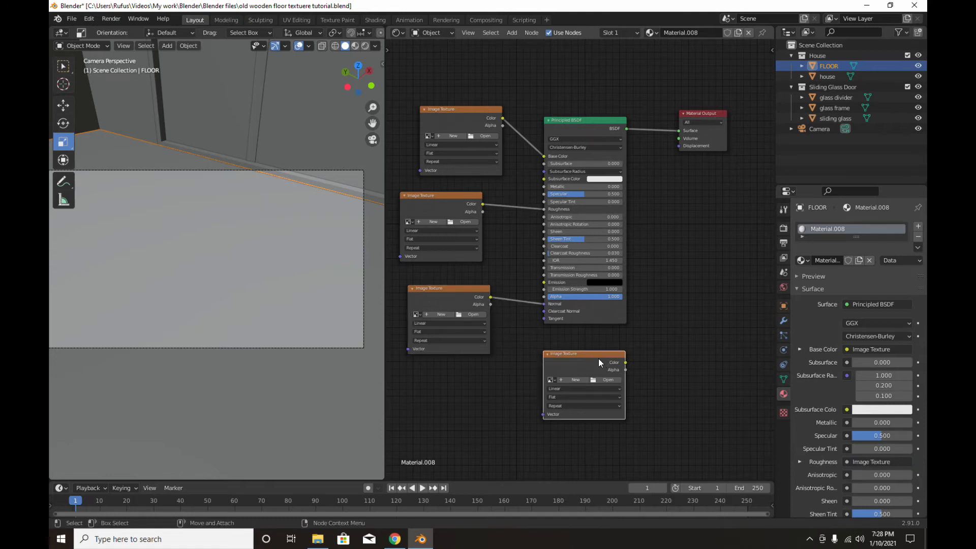
drag(599, 361, 727, 377)
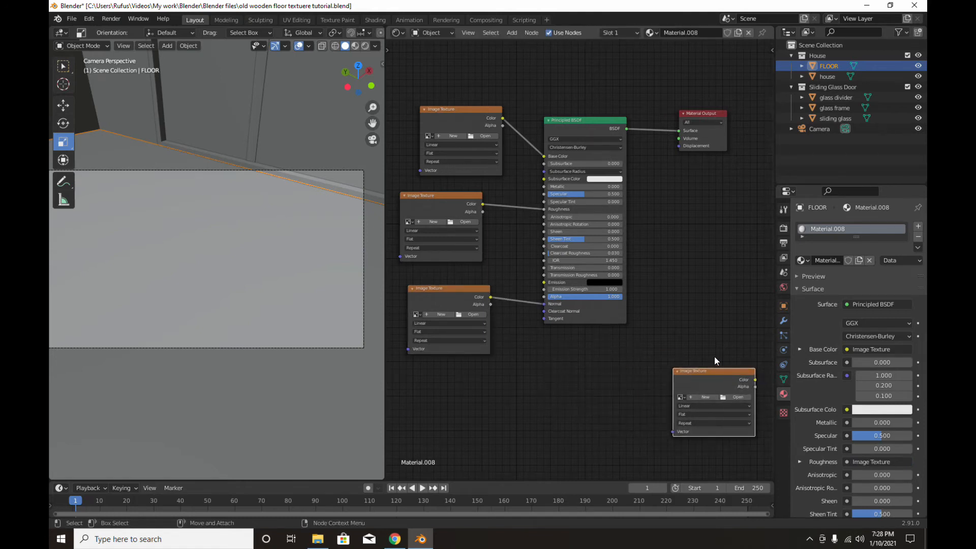
Add a Normal Map node and insert it between the third Image Texture and the Principled BSDF's Normal input.
click(514, 31)
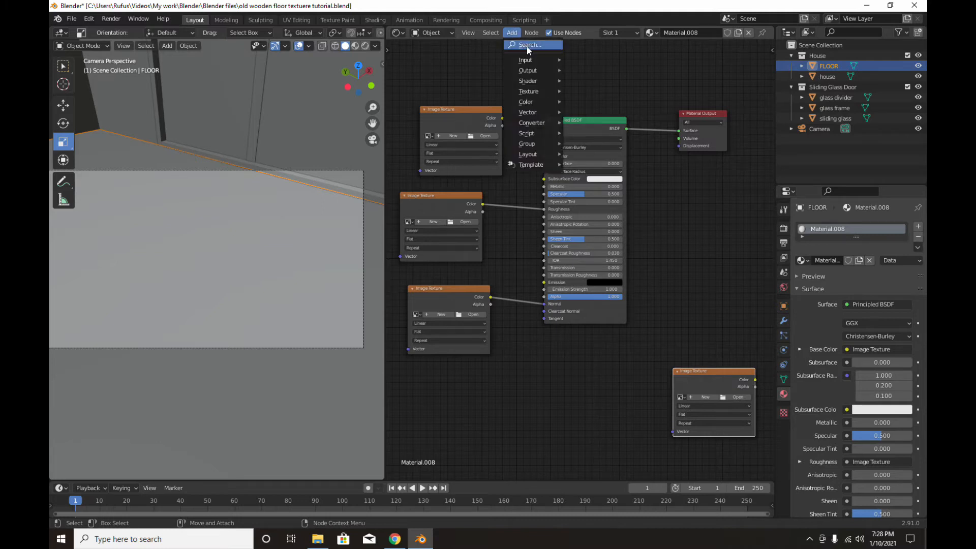
click(526, 47)
text(NO)
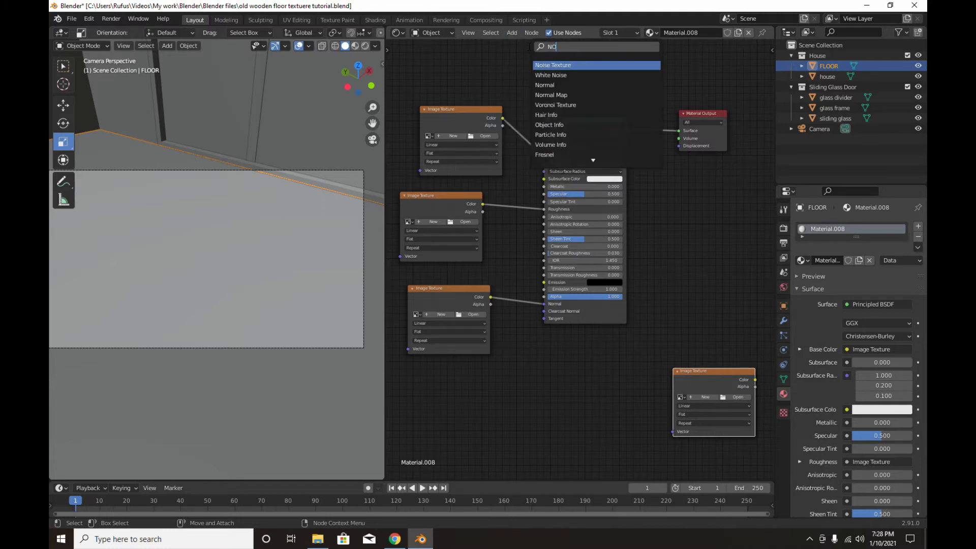
text(RMA)
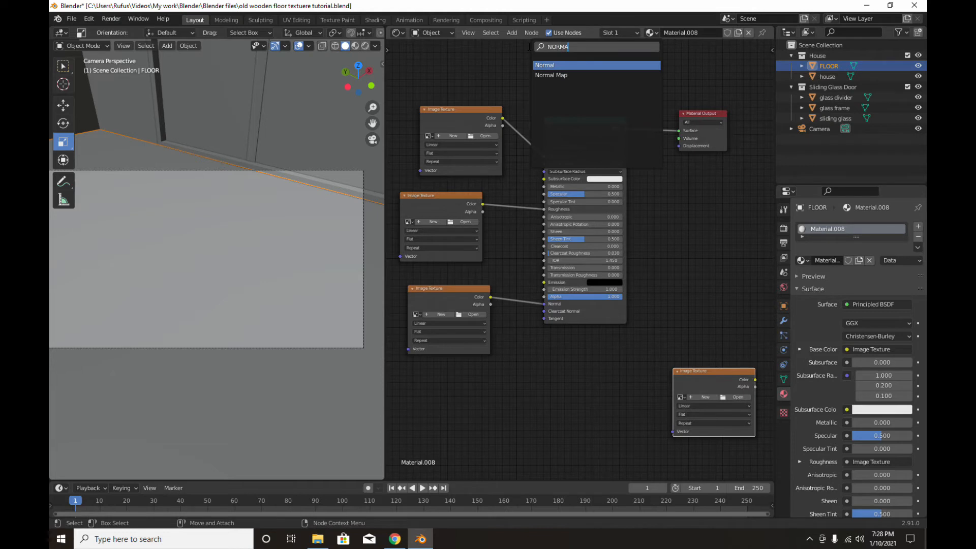
click(552, 74)
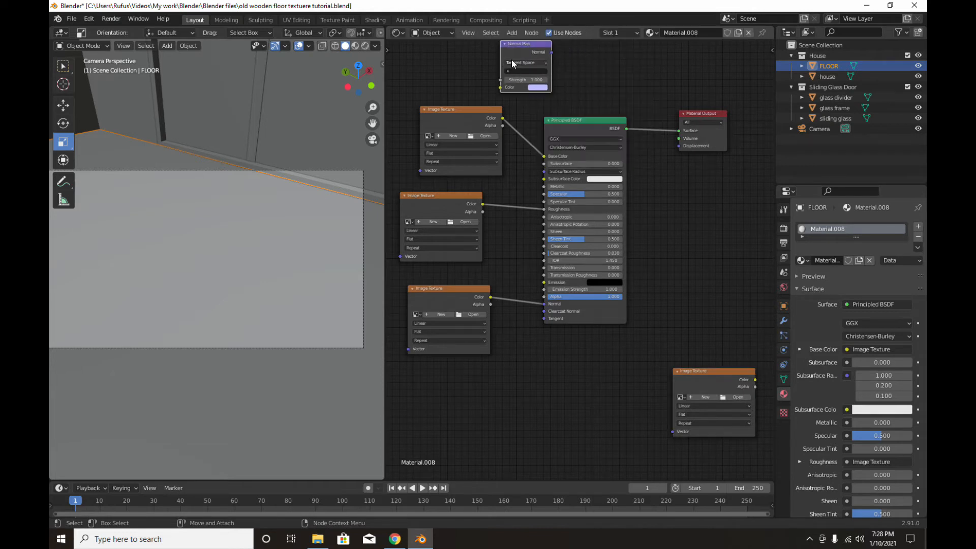
click(543, 281)
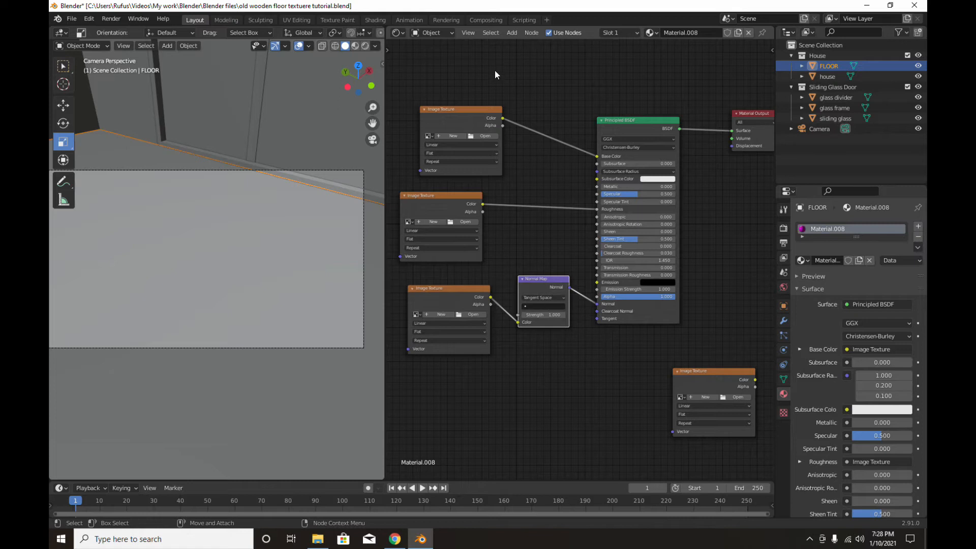
Add a Bump node and insert it between the Normal Map and the Principled BSDF, spacing out the neighbouring nodes.
click(510, 32)
click(516, 44)
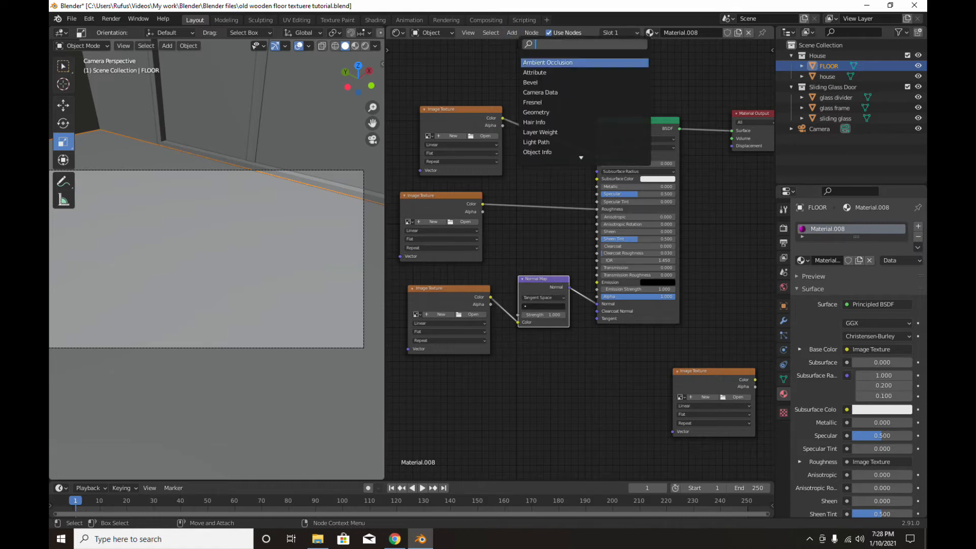
text(BUMP)
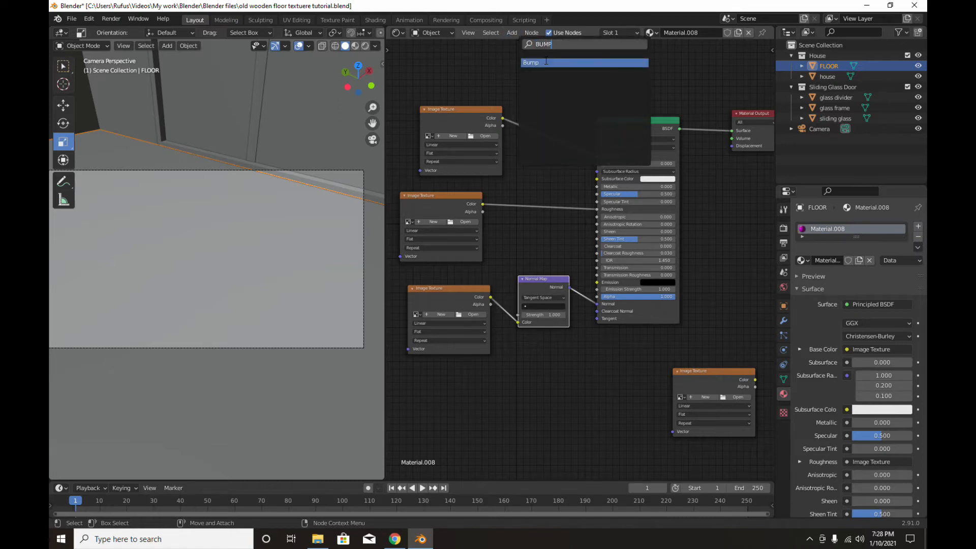
click(546, 62)
click(564, 376)
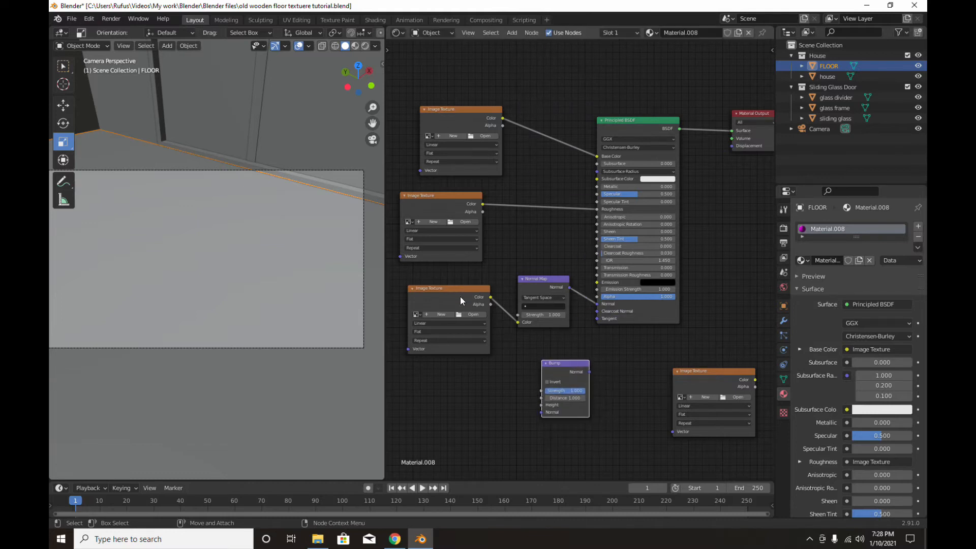
drag(460, 300, 439, 300)
drag(532, 290, 495, 293)
drag(558, 365, 574, 323)
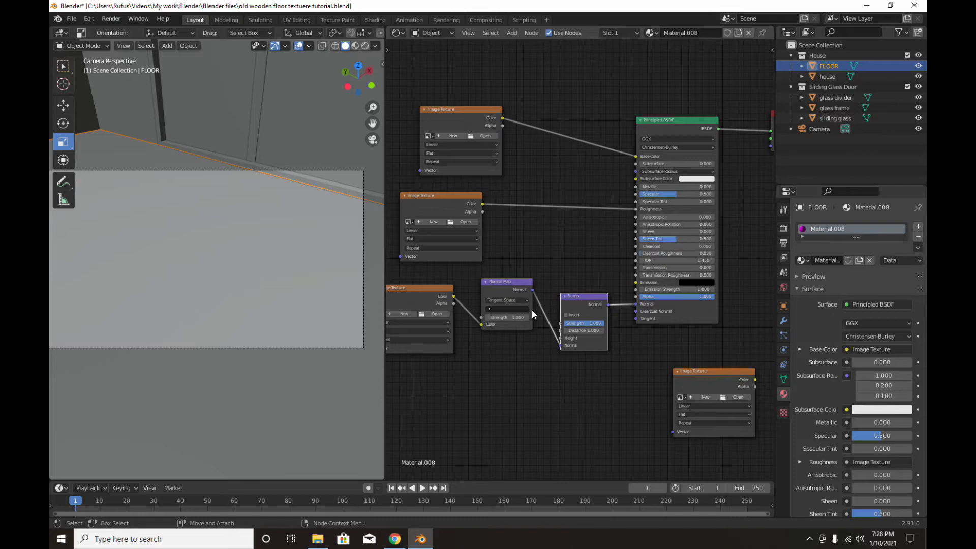
Tidy the node layout by repositioning the Normal Map node and the Image Texture node that feeds Base Color.
key(Home)
click(537, 278)
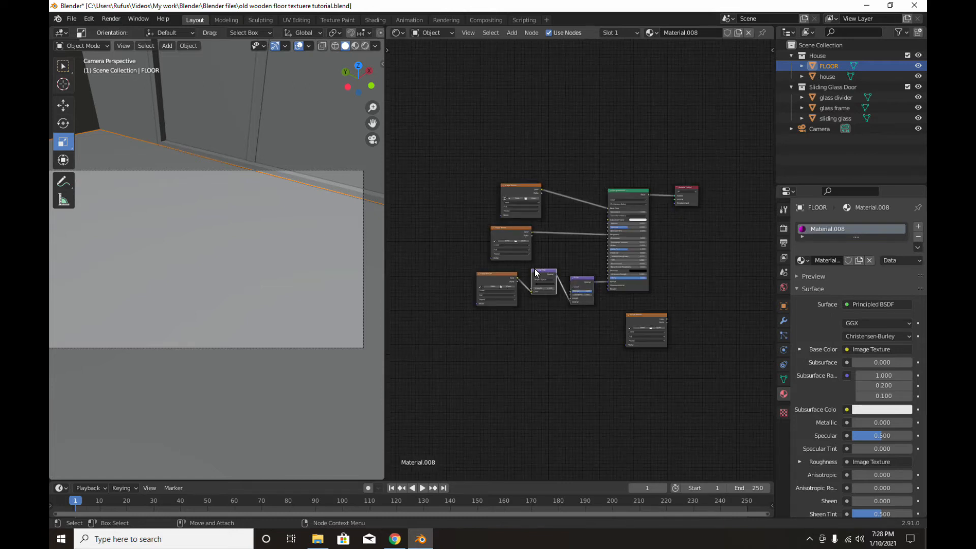
drag(535, 270, 536, 281)
scroll(536, 282, up, 3)
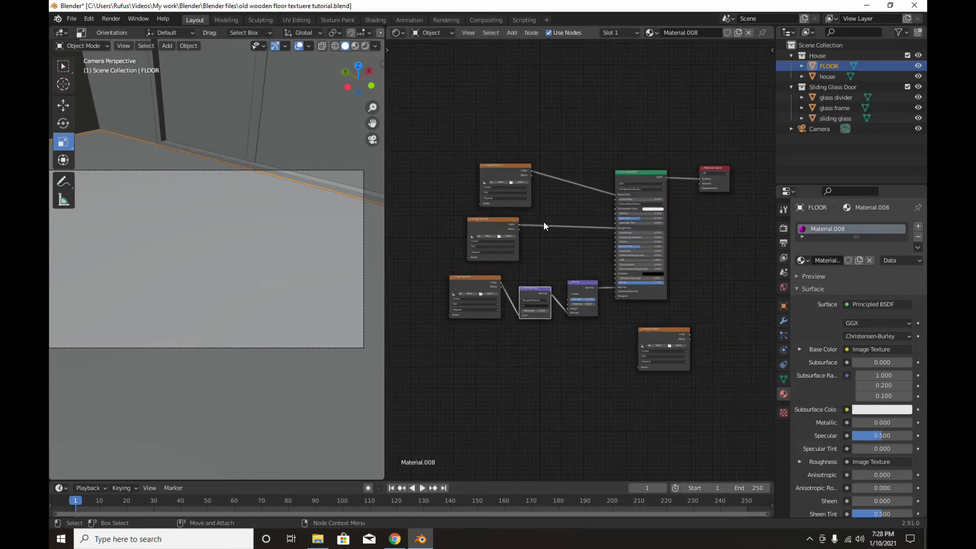
scroll(544, 221, up, 2)
middle_drag(538, 209, 532, 180)
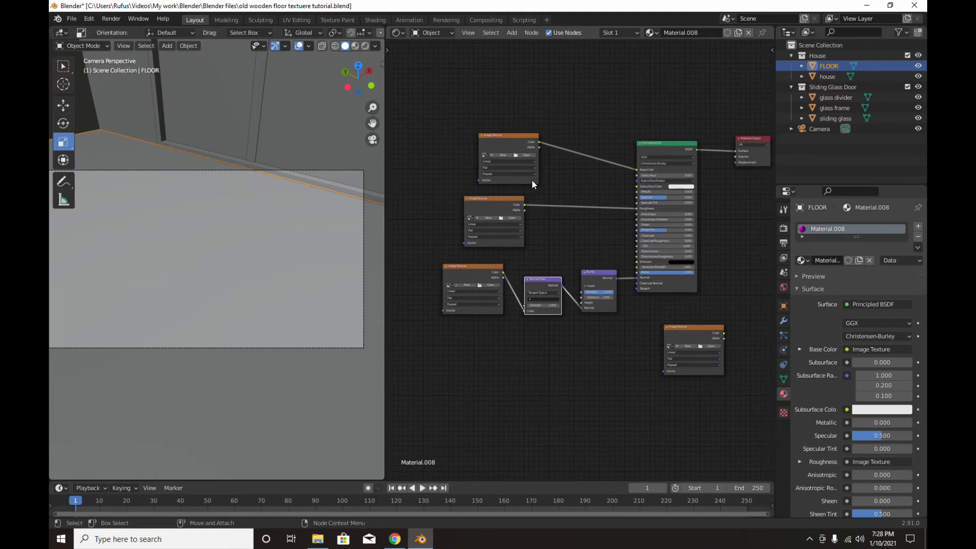
click(515, 137)
scroll(502, 163, up, 2)
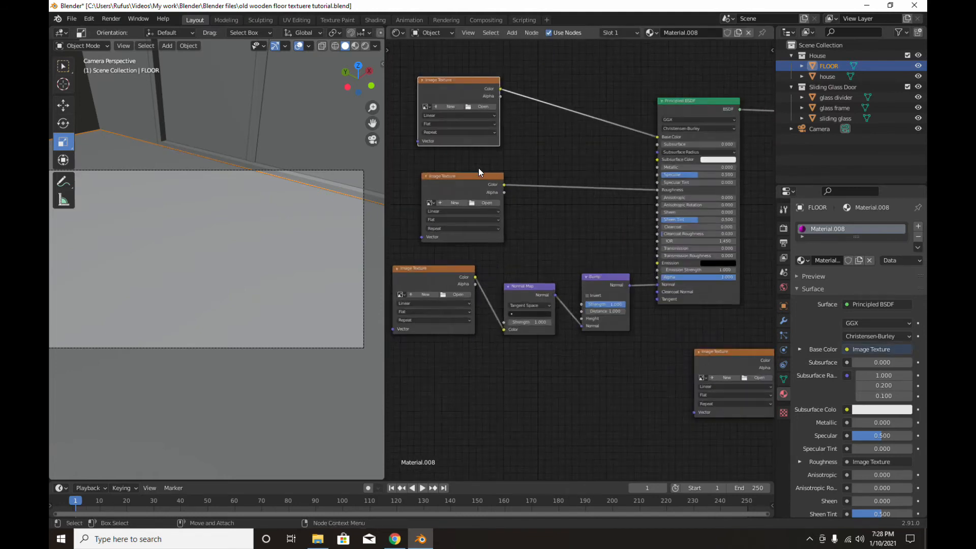
middle_drag(477, 172, 494, 178)
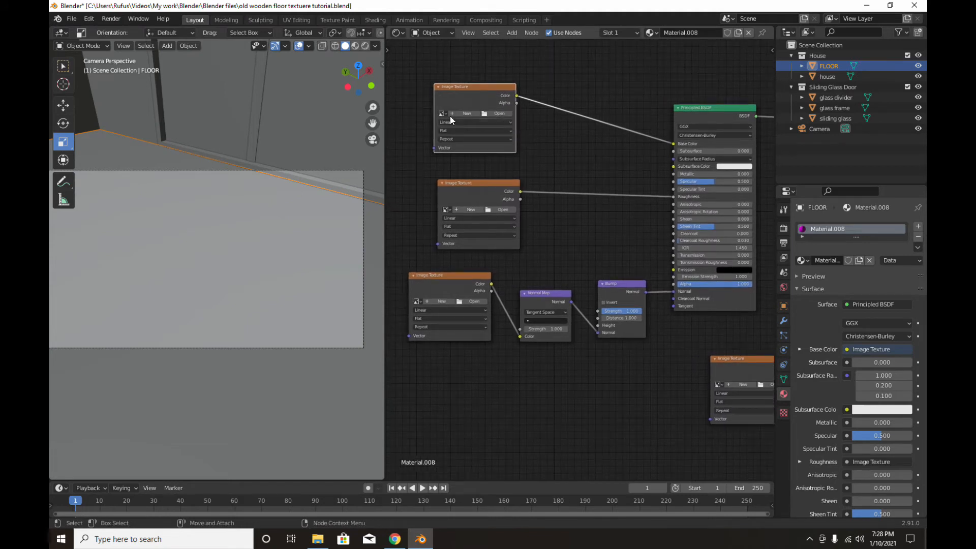
Load 4K-Classic Parquet_23_baseColor.jpg from the Materials folder into the Image Texture node that feeds Base Color.
click(499, 114)
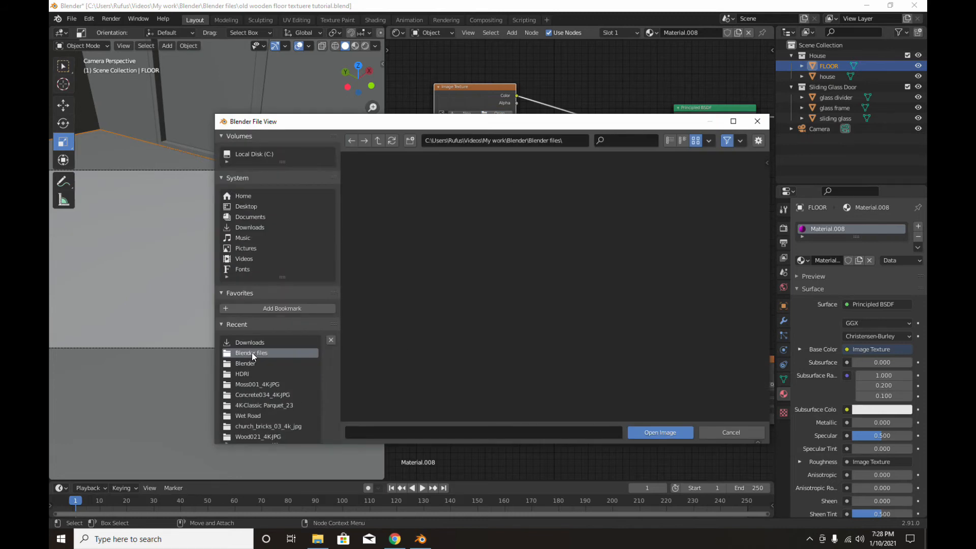
click(378, 140)
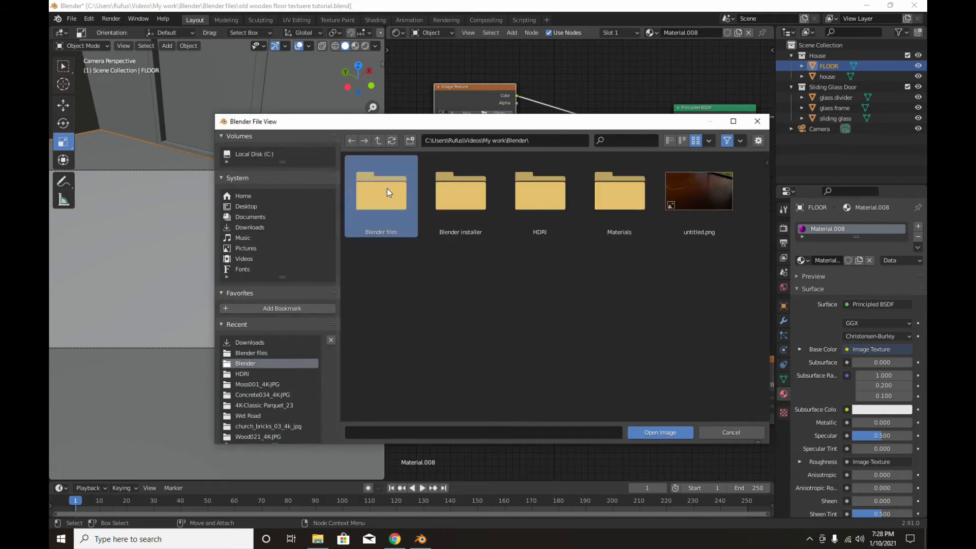
double_click(384, 188)
double_click(377, 141)
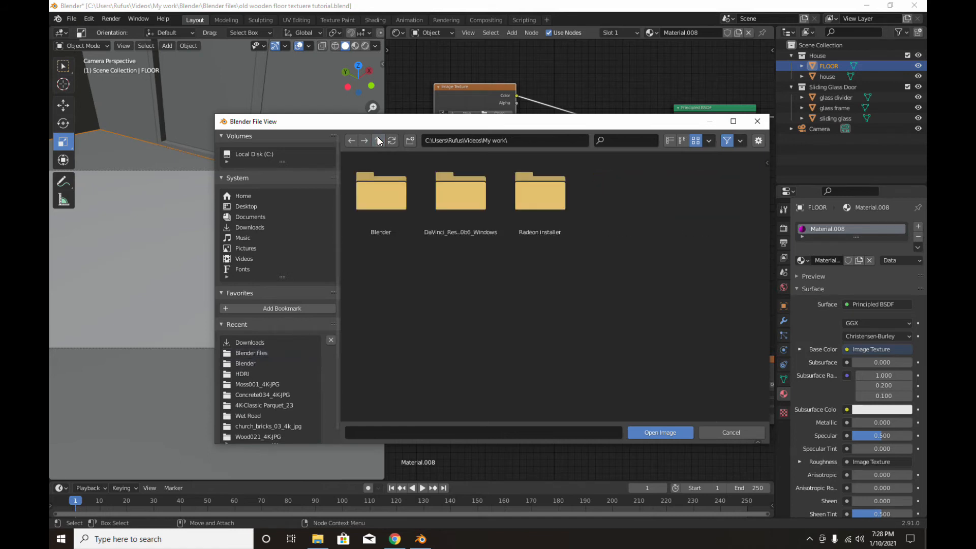
double_click(376, 205)
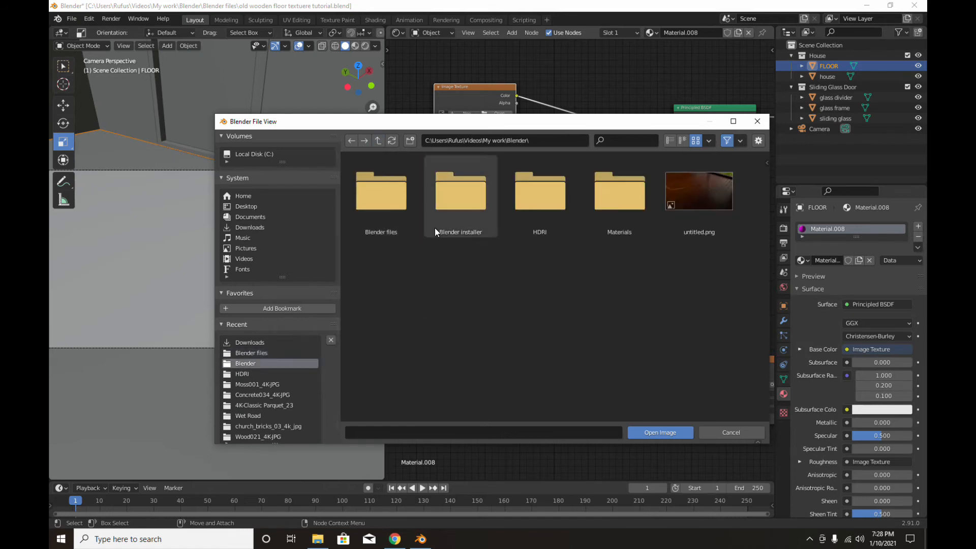
double_click(626, 204)
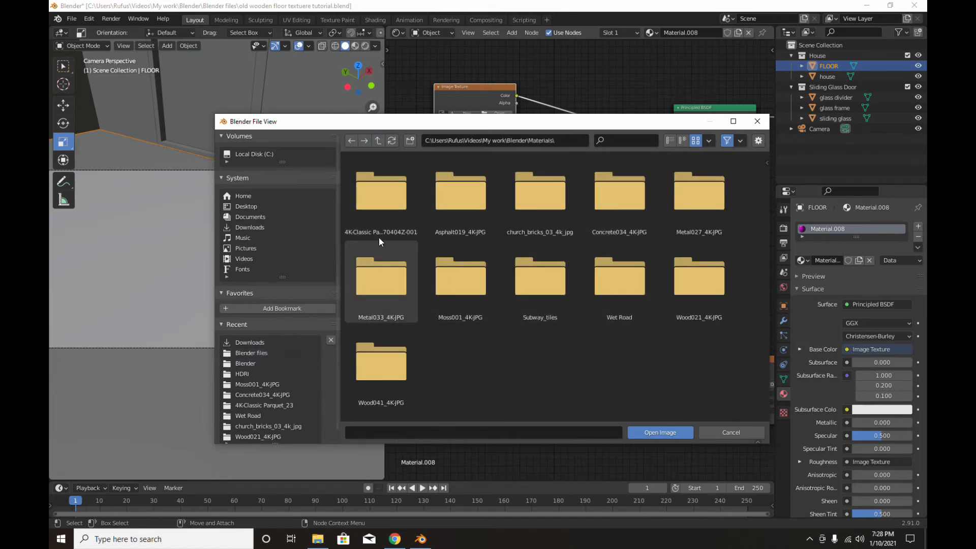
double_click(391, 202)
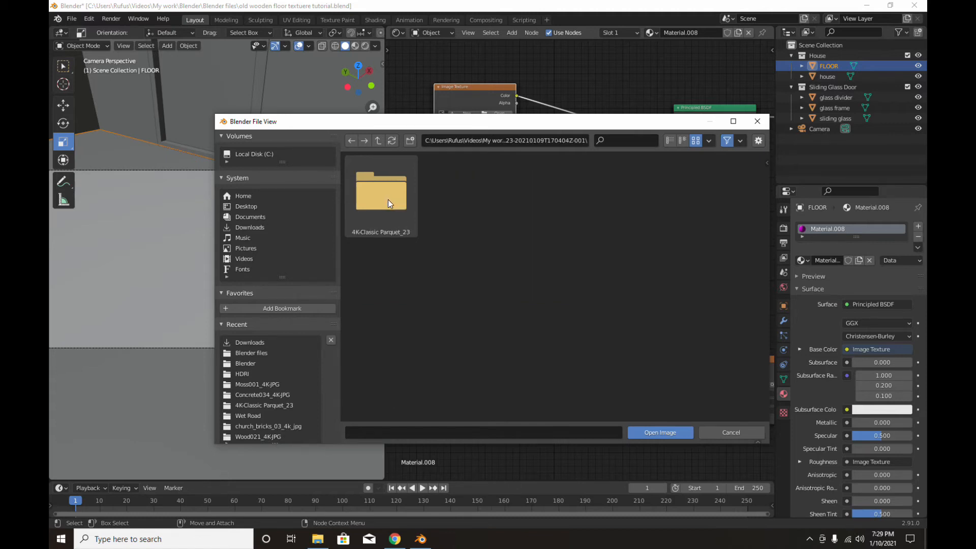
double_click(386, 203)
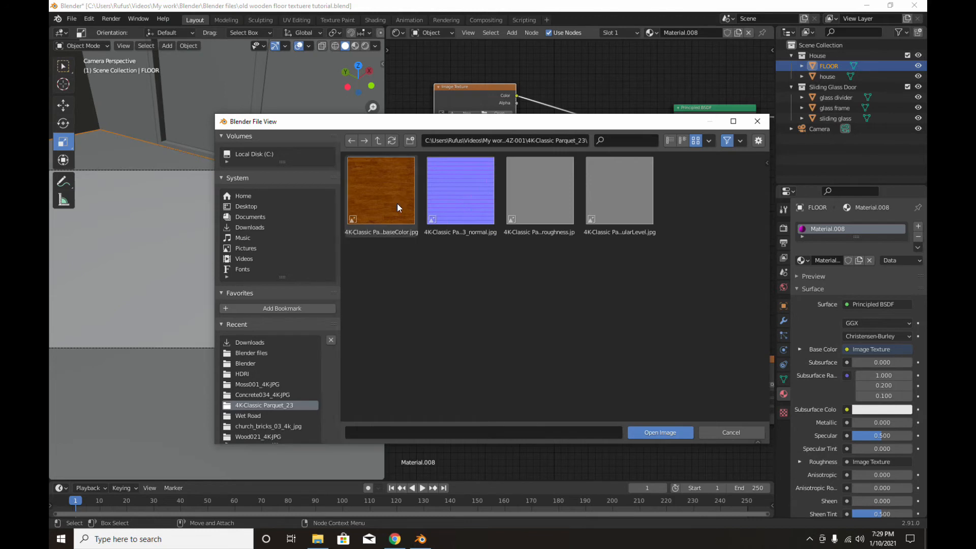
click(397, 203)
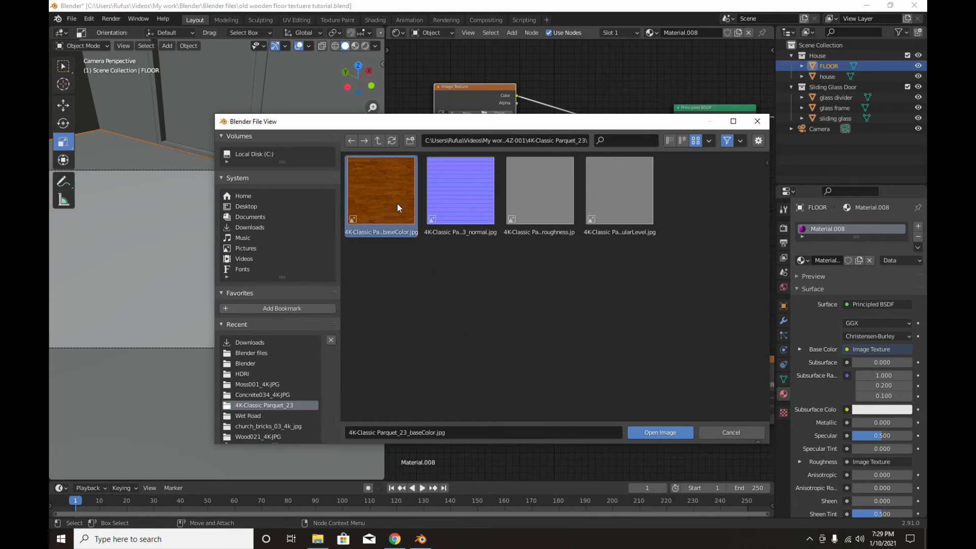
click(651, 433)
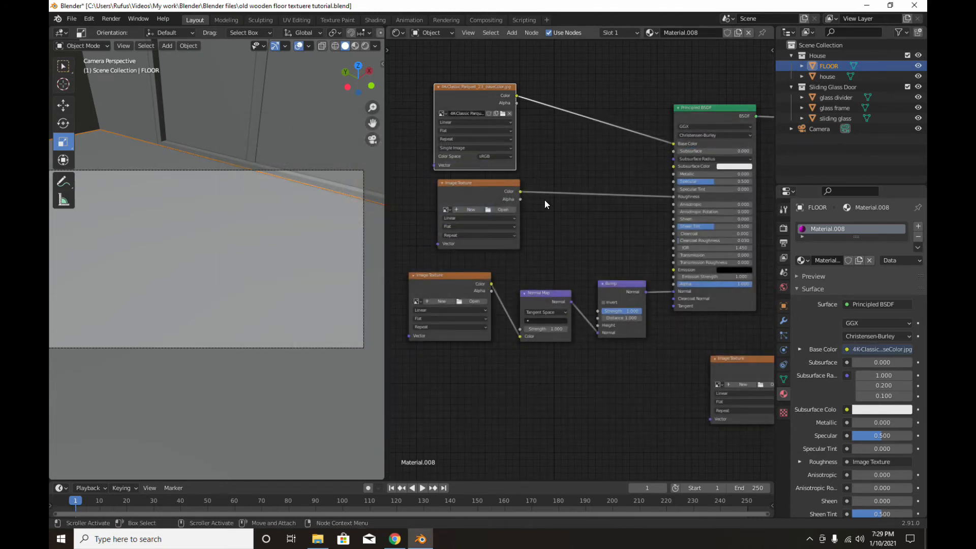
Load 4K-Classic Parquet_23_roughness.jpg from the 4K-Classic Parquet_23 folder into the Image Texture node that feeds Roughness.
click(503, 211)
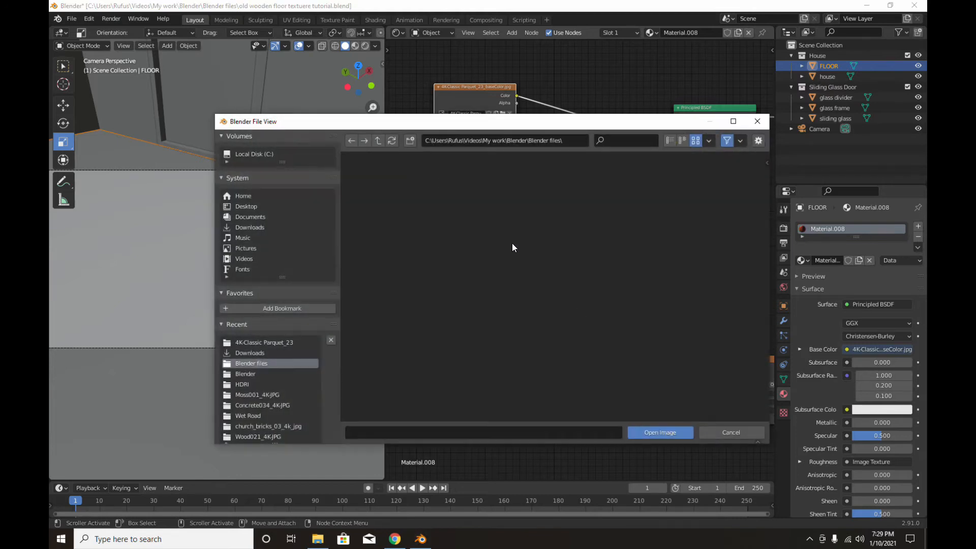
click(265, 342)
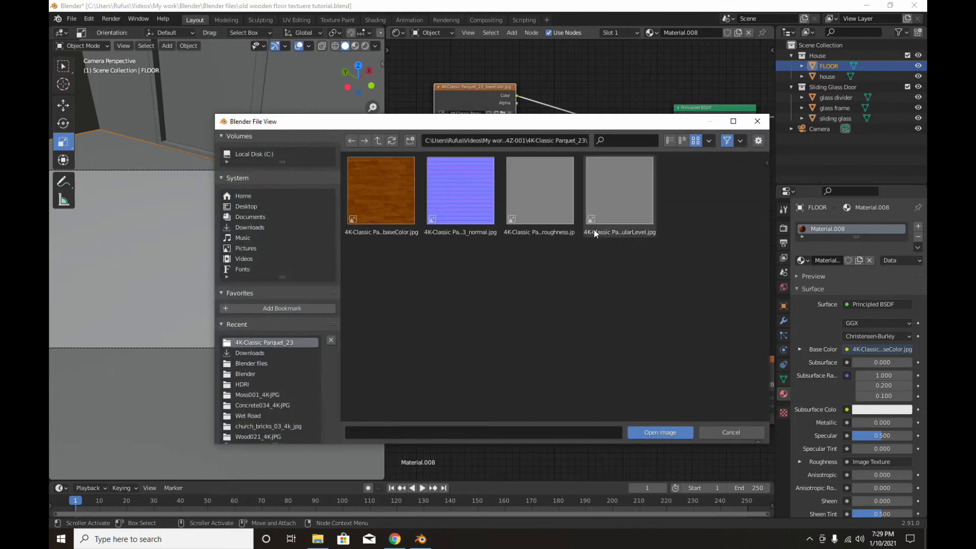
click(553, 213)
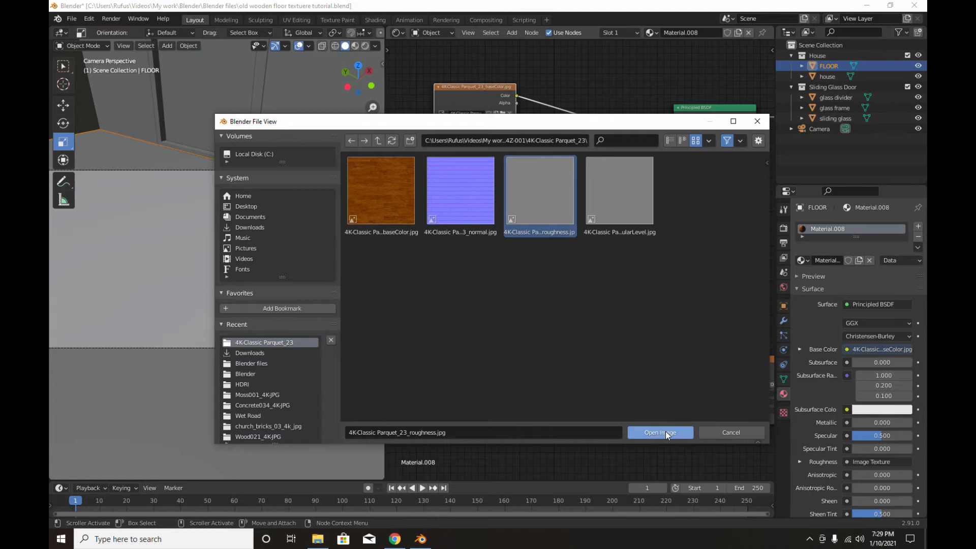
click(660, 432)
Load 4K-Classic Parquet_23_normal.jpg into the Image Texture node that feeds the Normal Map.
click(475, 301)
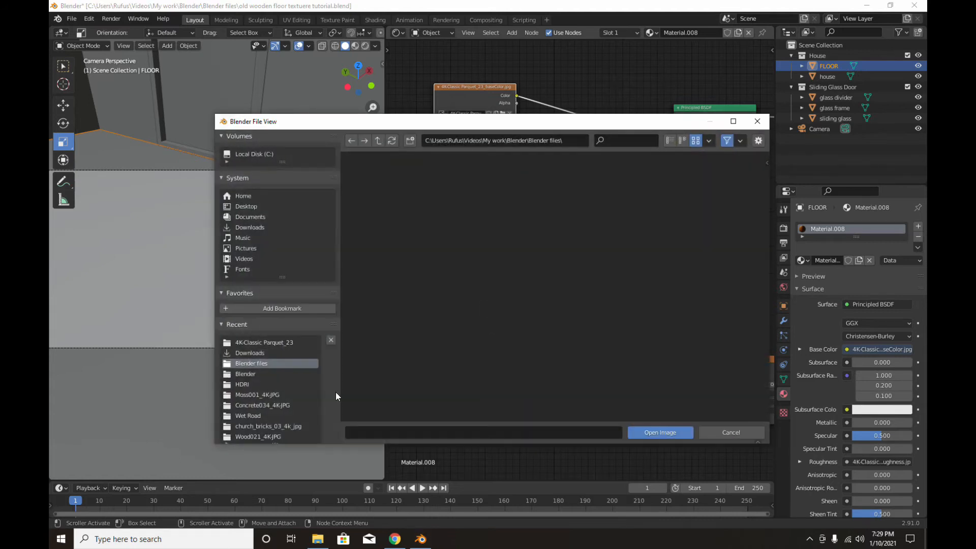
click(268, 342)
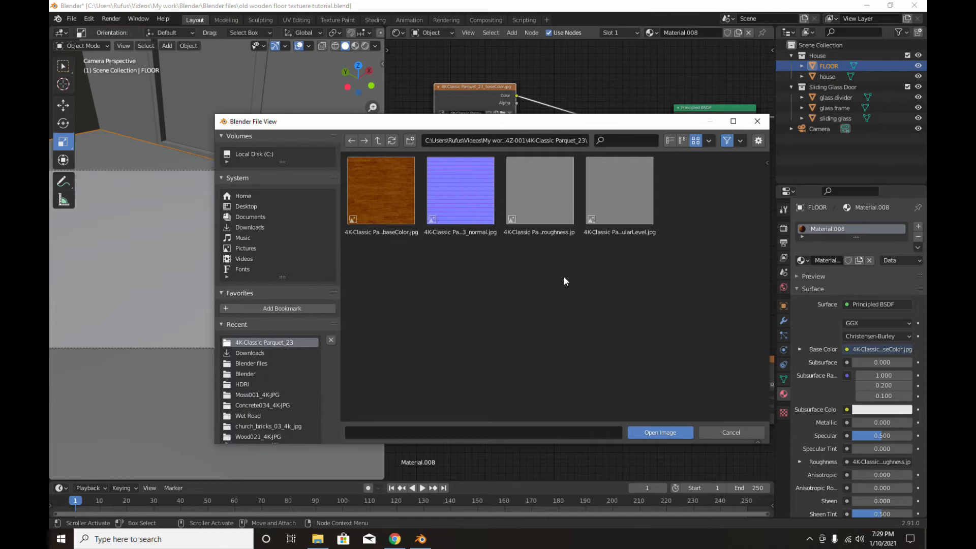
click(457, 218)
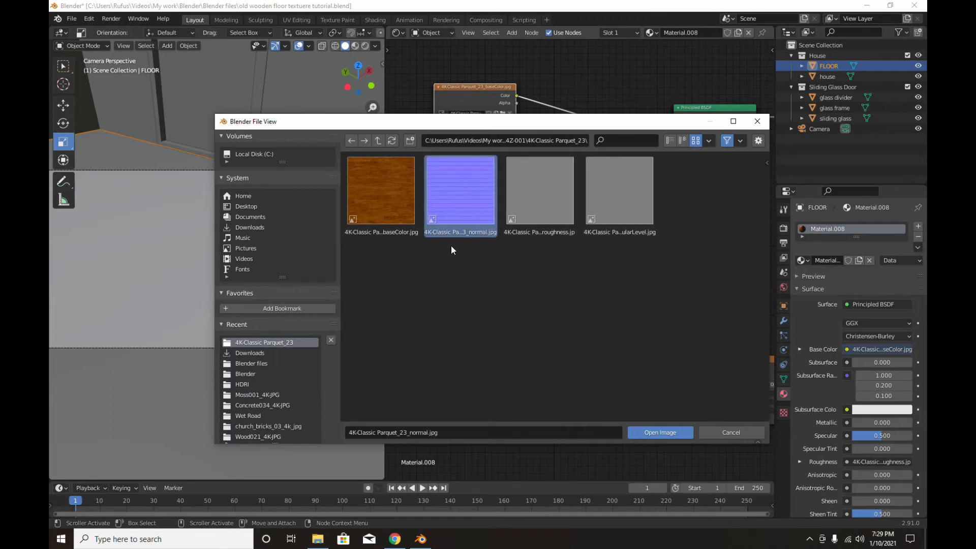
click(654, 430)
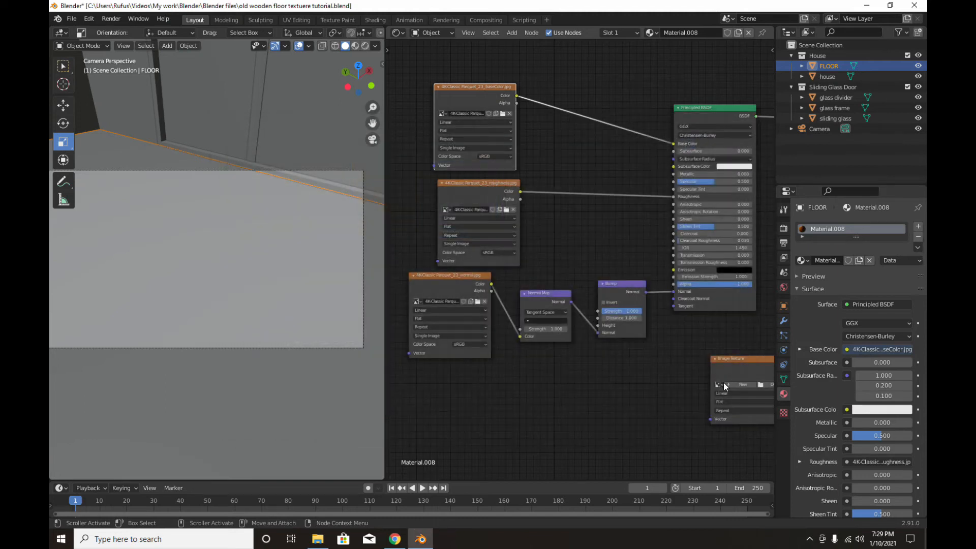
Tidy the node layout by repositioning the unconnected Image Texture, normal texture, Normal Map, Bump and roughness texture nodes without overlaps.
drag(732, 357, 563, 363)
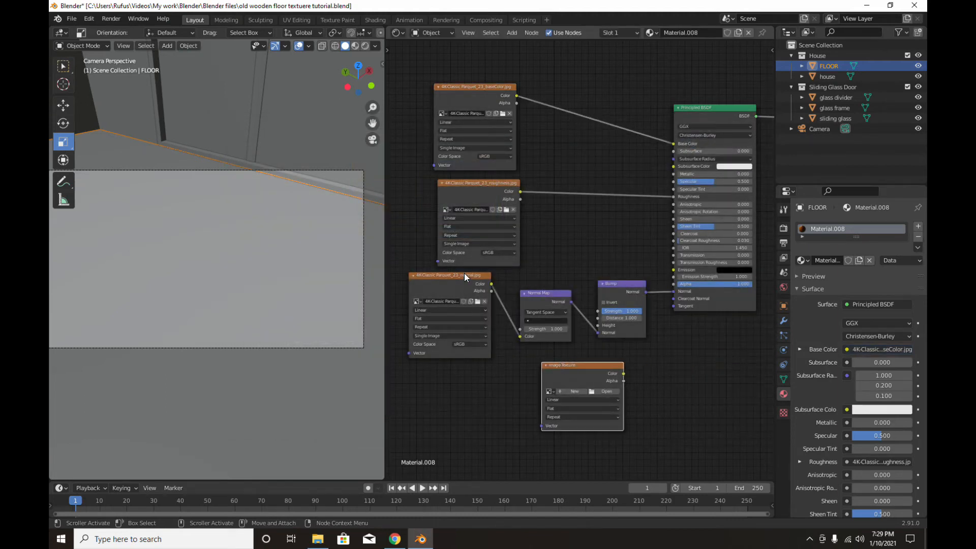
drag(465, 277, 463, 308)
drag(539, 293, 531, 316)
drag(619, 285, 625, 300)
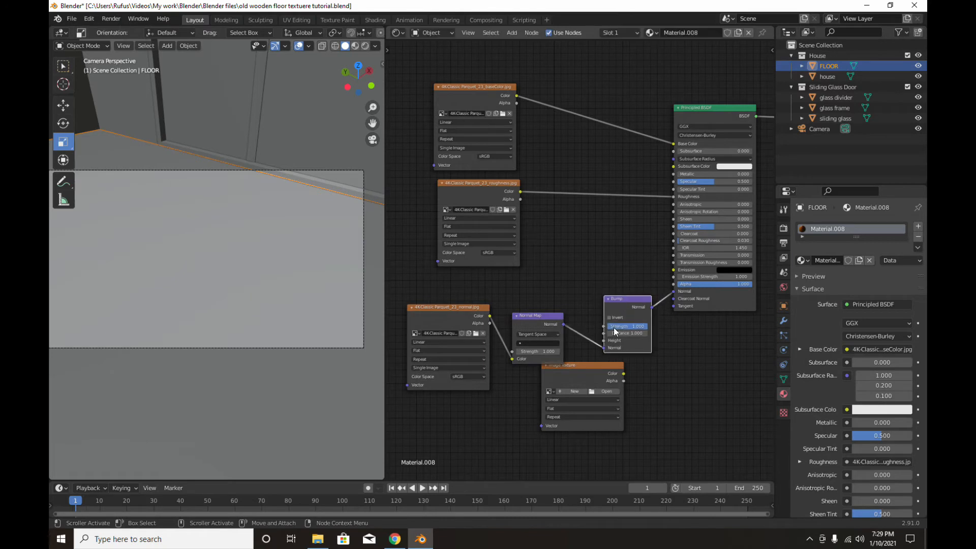
drag(590, 369, 709, 377)
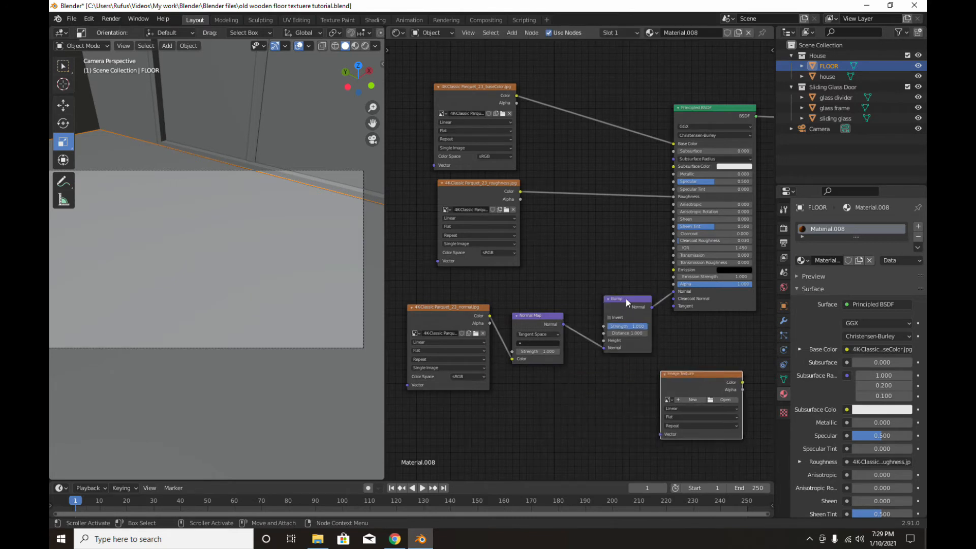
drag(626, 300, 623, 313)
drag(547, 318, 552, 317)
drag(473, 306, 474, 308)
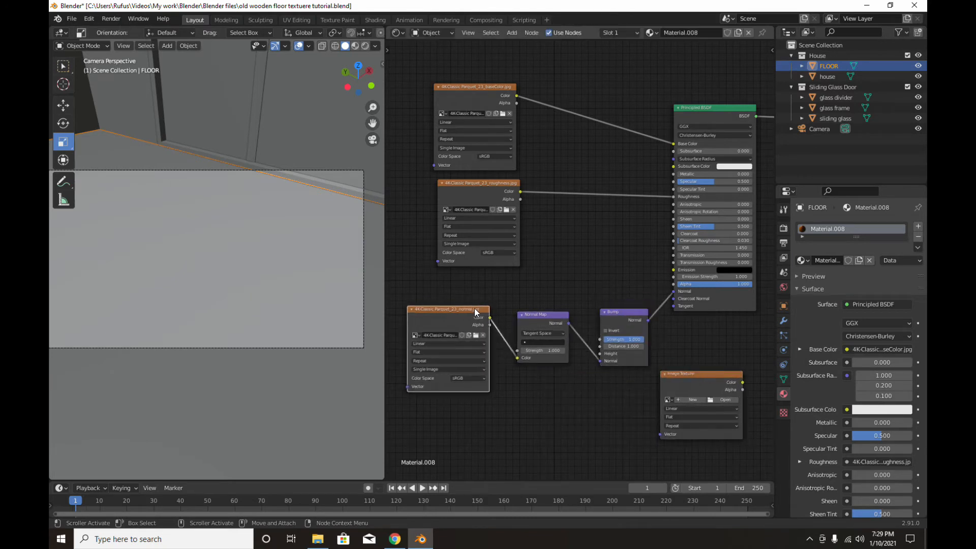
click(541, 313)
drag(612, 312, 613, 302)
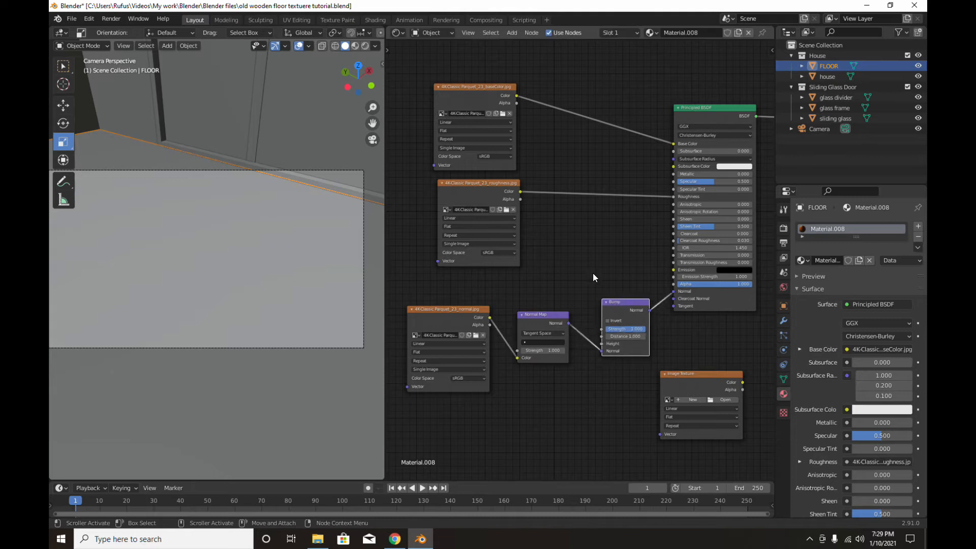
drag(485, 199, 476, 204)
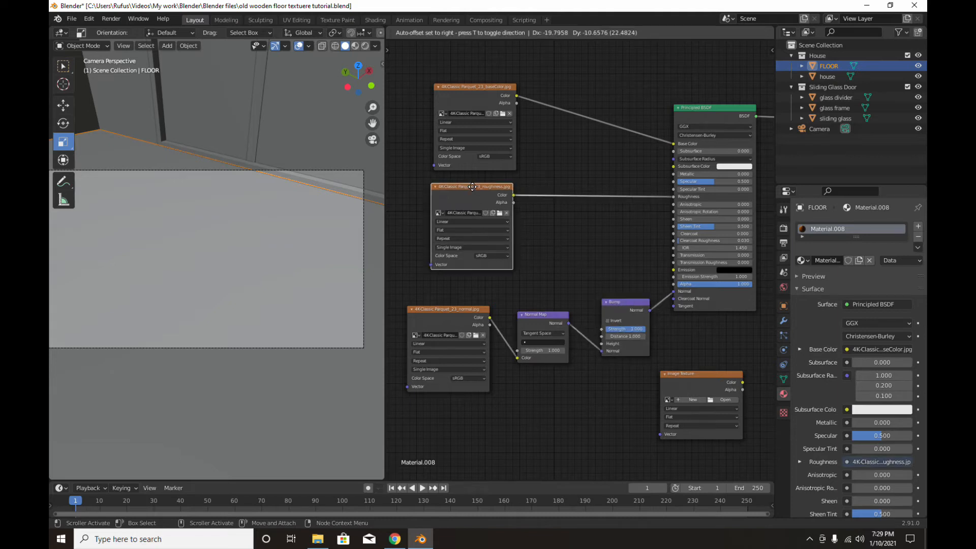
Switch the viewport to rendered shading and add Texture Coordinate and Mapping nodes in front of the base color Image Texture.
click(365, 45)
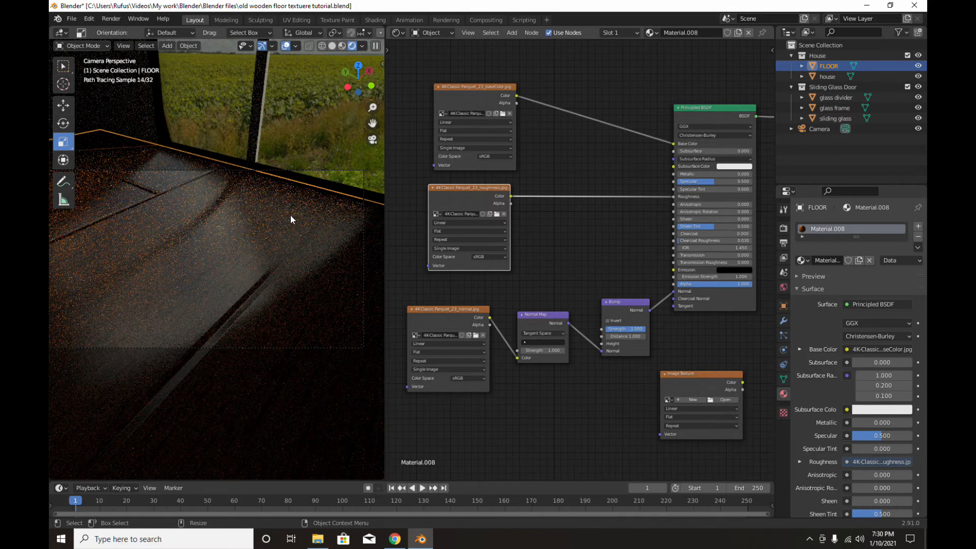
scroll(418, 214, down, 4)
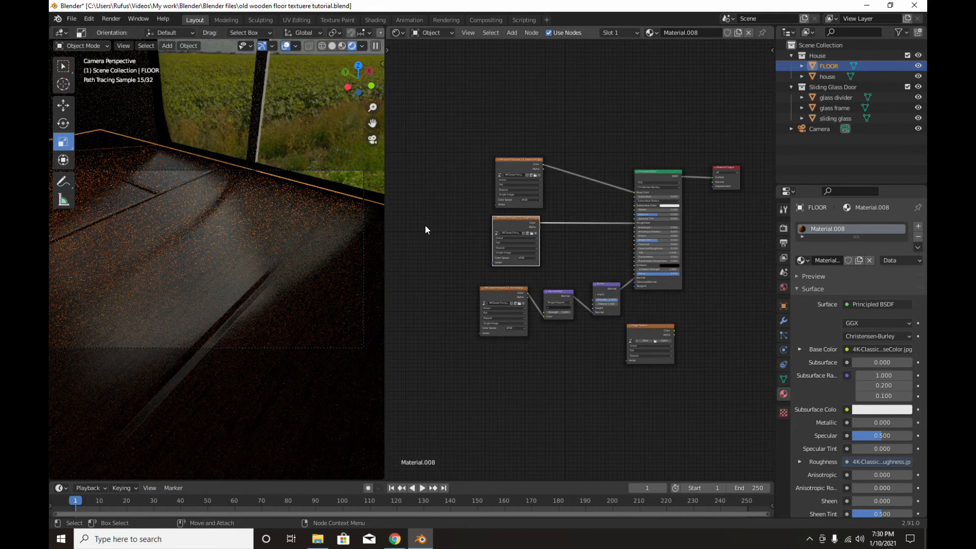
scroll(425, 224, up, 2)
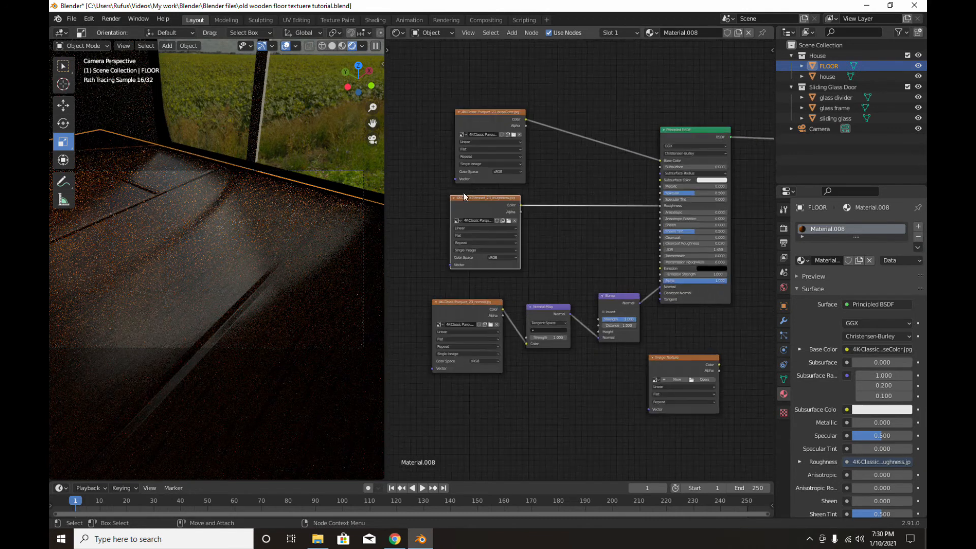
click(487, 113)
scroll(489, 112, down, 4)
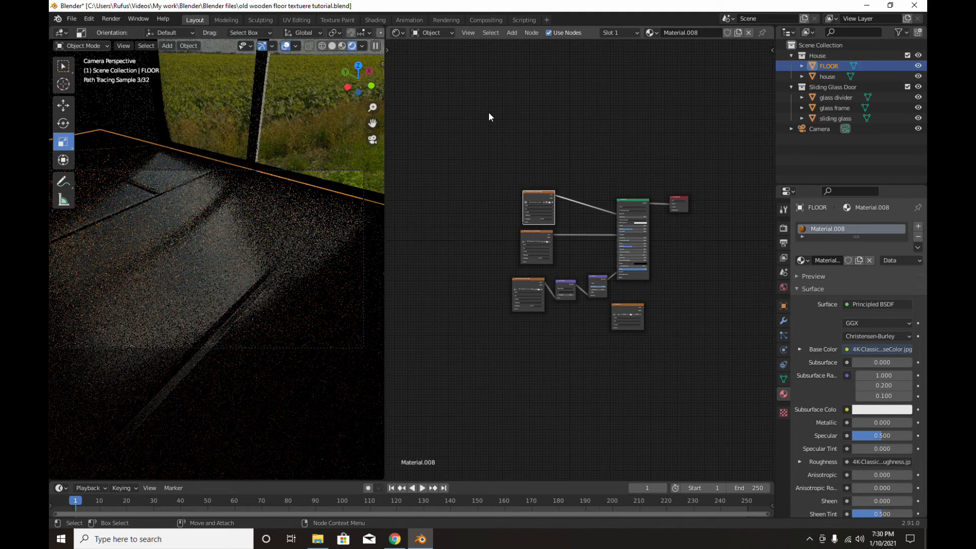
key(ctrl+t)
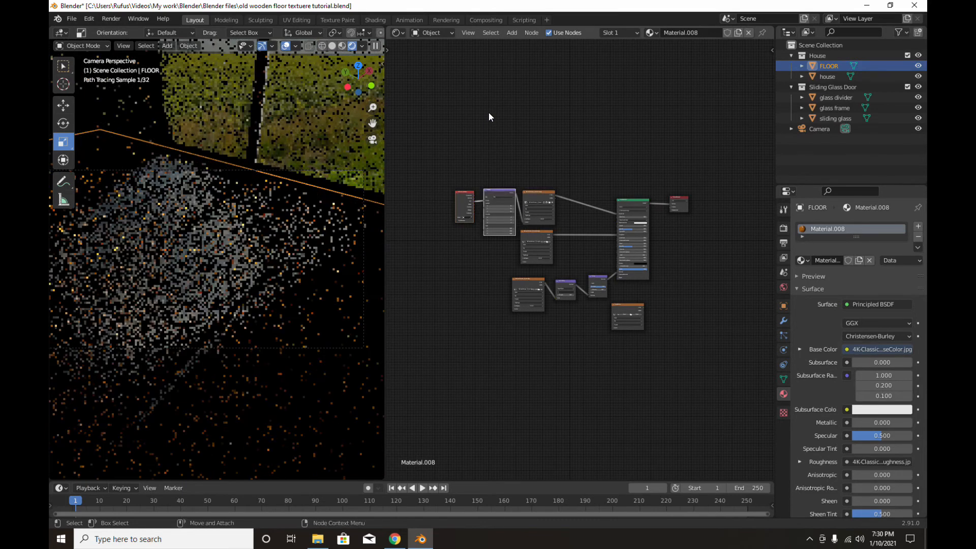
Set the base color texture's Mapping scale to 3 on X, Y and Z.
key(Home)
scroll(489, 130, up, 4)
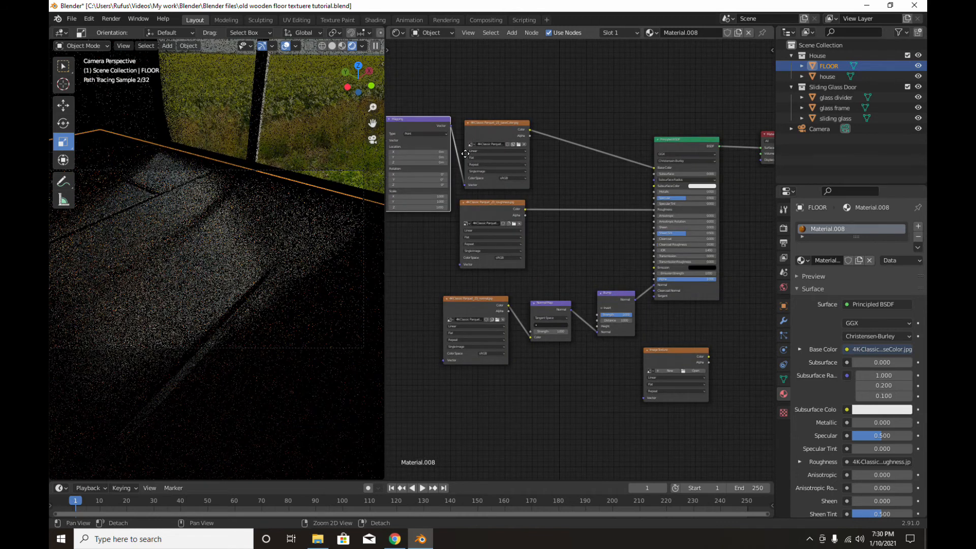
alt+middle_drag(603, 122, 744, 88)
scroll(549, 137, up, 4)
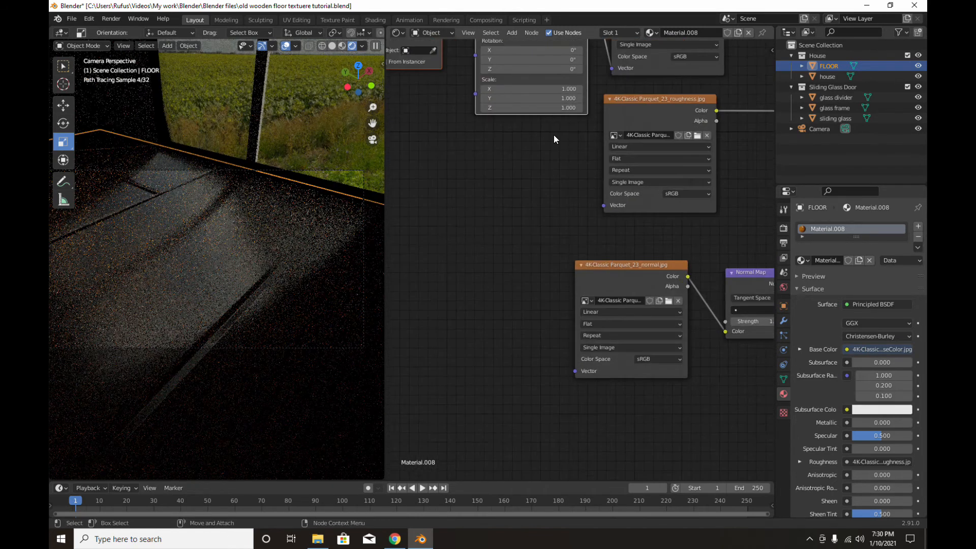
scroll(519, 168, up, 1)
double_click(553, 157)
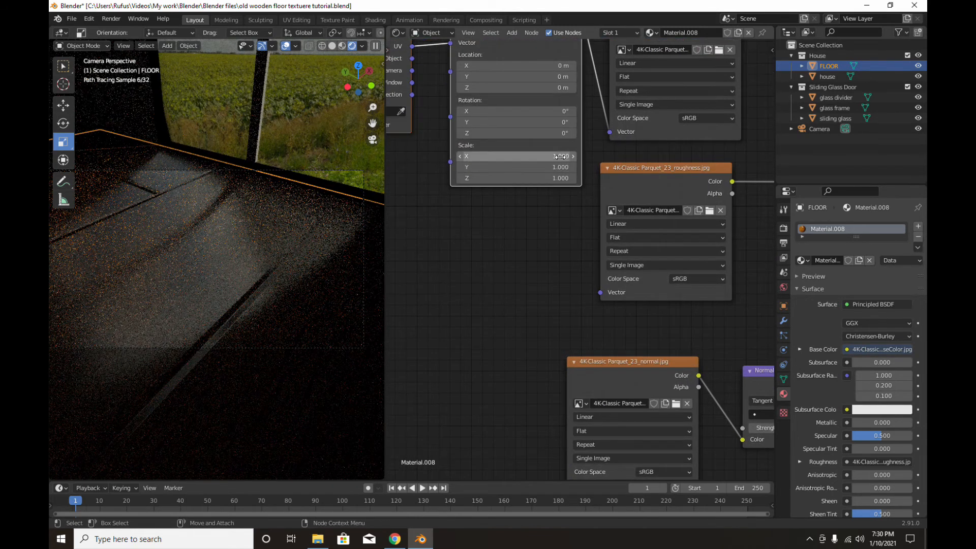
text(1.0)
text(3)
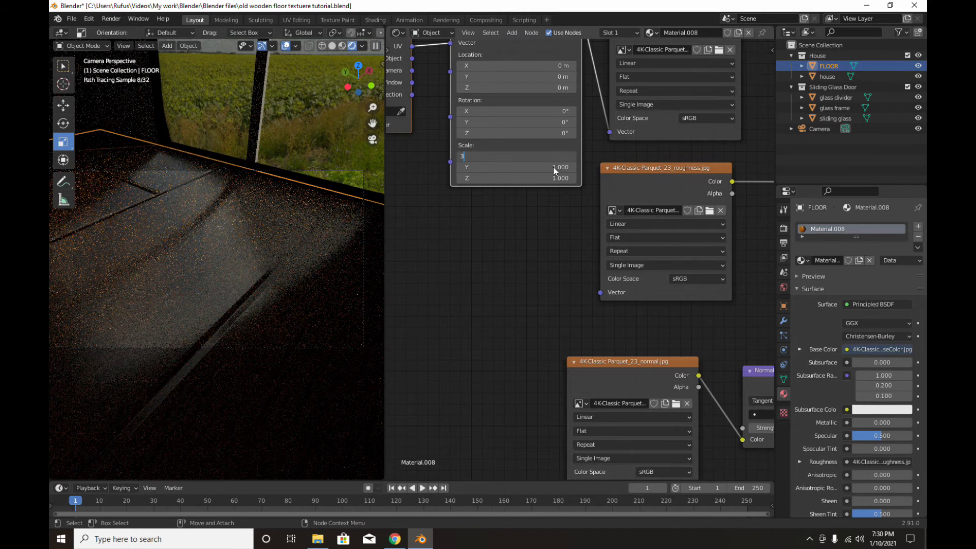
key(Tab)
text(3)
key(Tab)
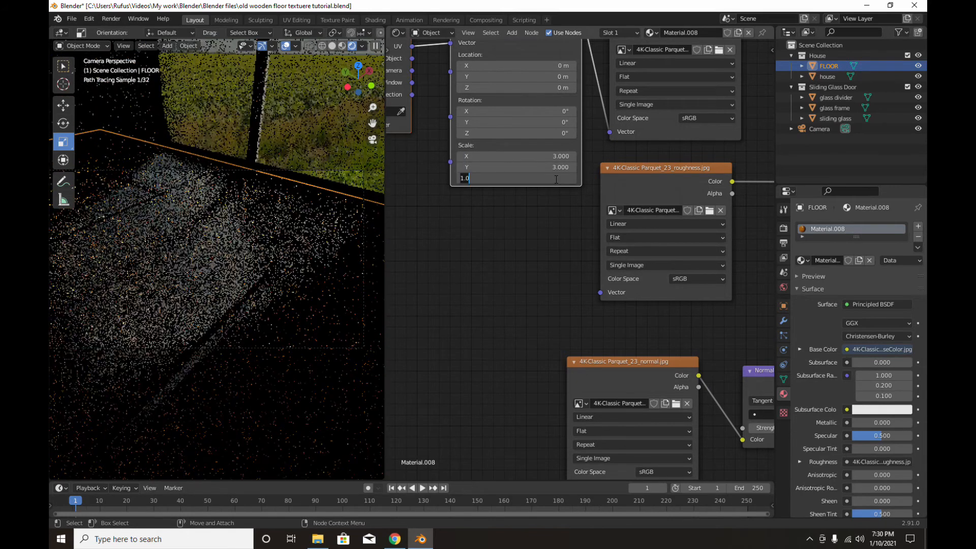
text(3)
key(Return)
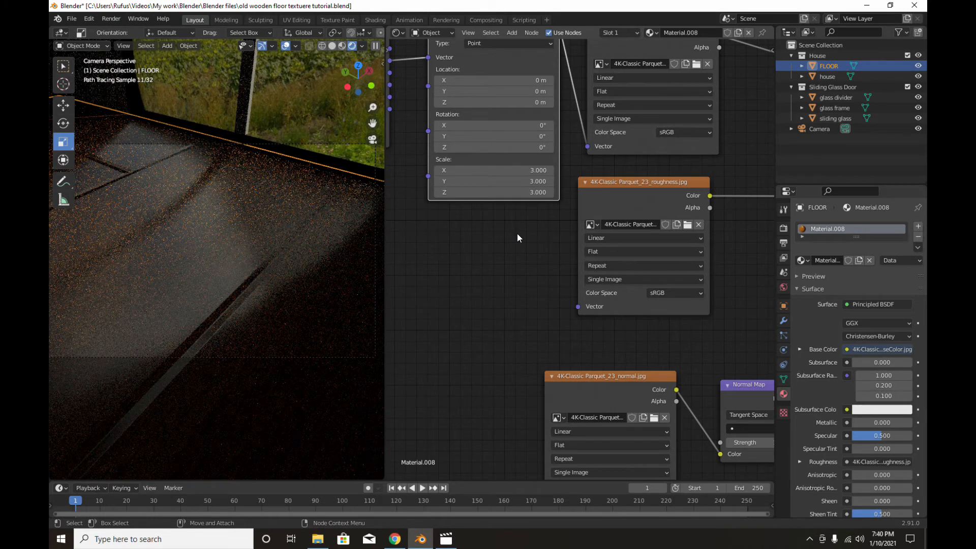
Add Texture Coordinate and Mapping nodes in front of the normal Image Texture.
scroll(519, 370, down, 3)
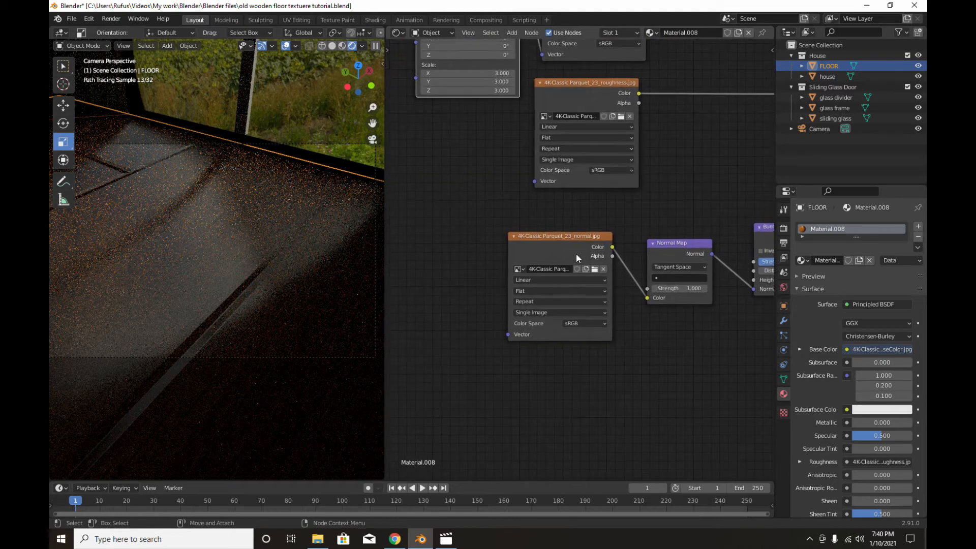
scroll(486, 319, down, 3)
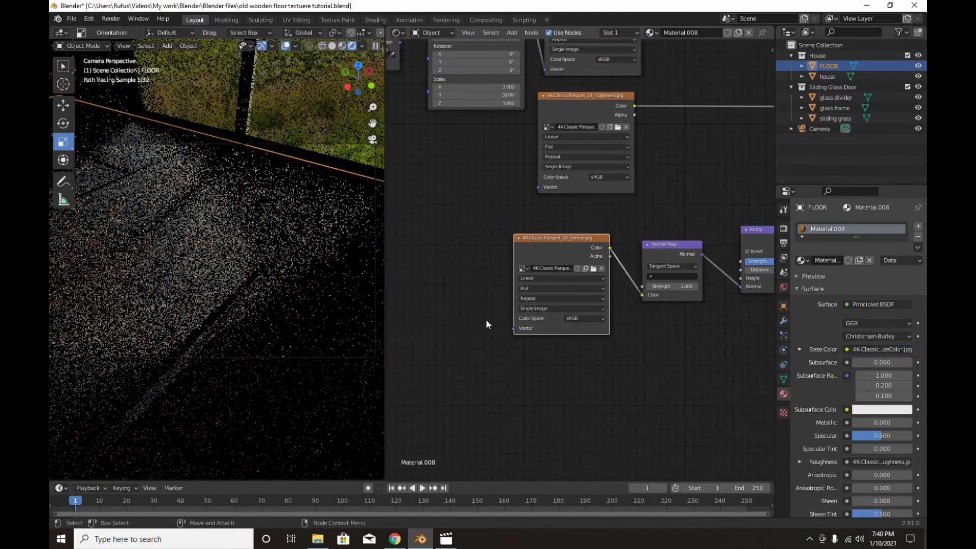
middle_drag(503, 292, 504, 325)
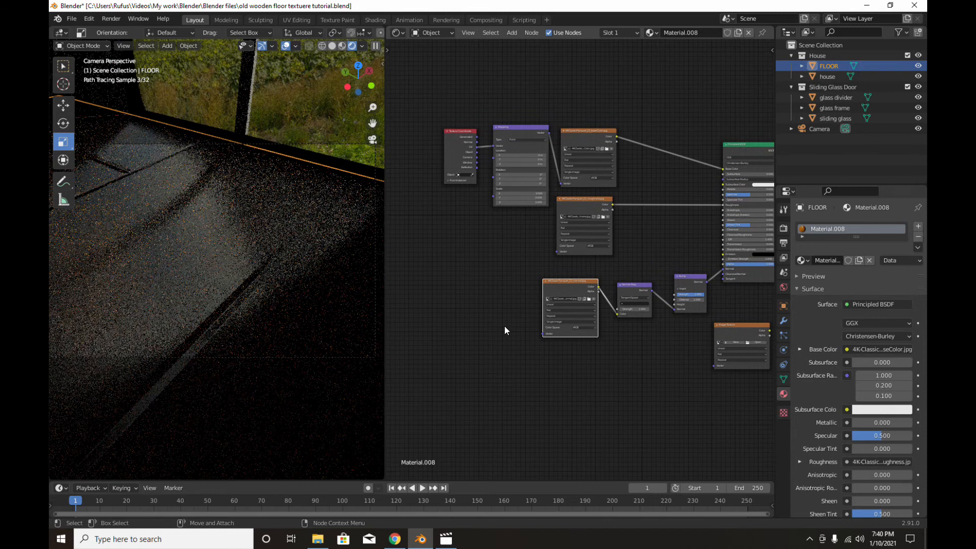
key(ctrl+t)
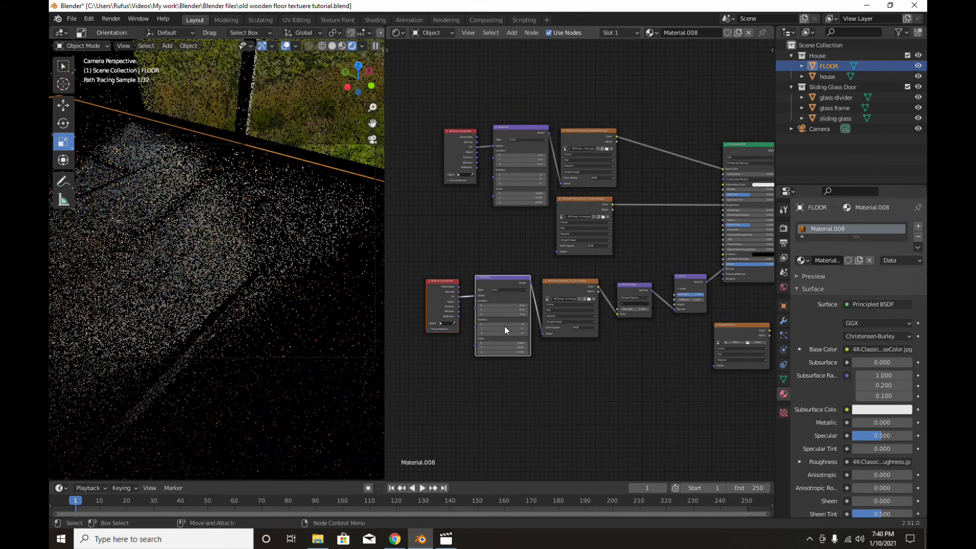
Set the normal texture's Mapping scale to 3 on X, Y and Z.
scroll(502, 350, up, 3)
double_click(477, 403)
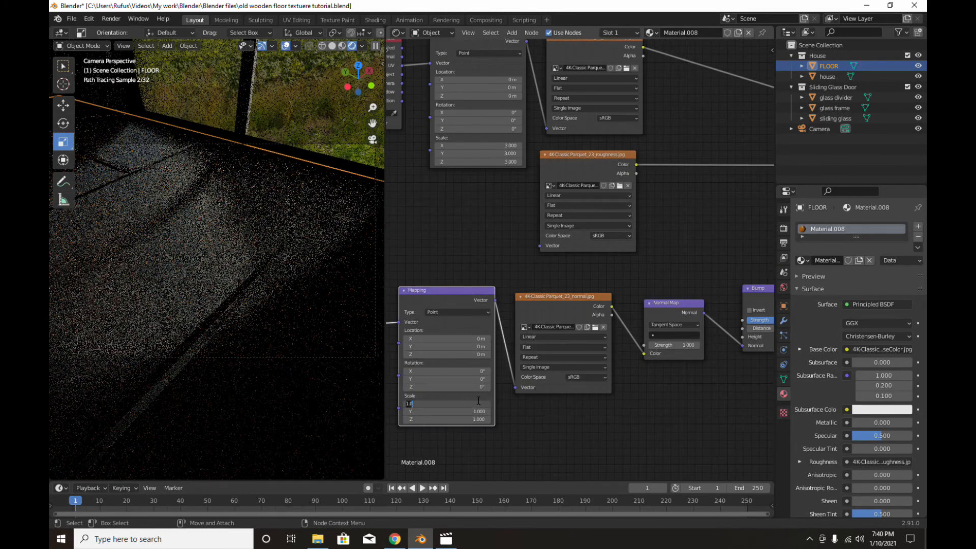
text(3)
key(Tab)
text(3)
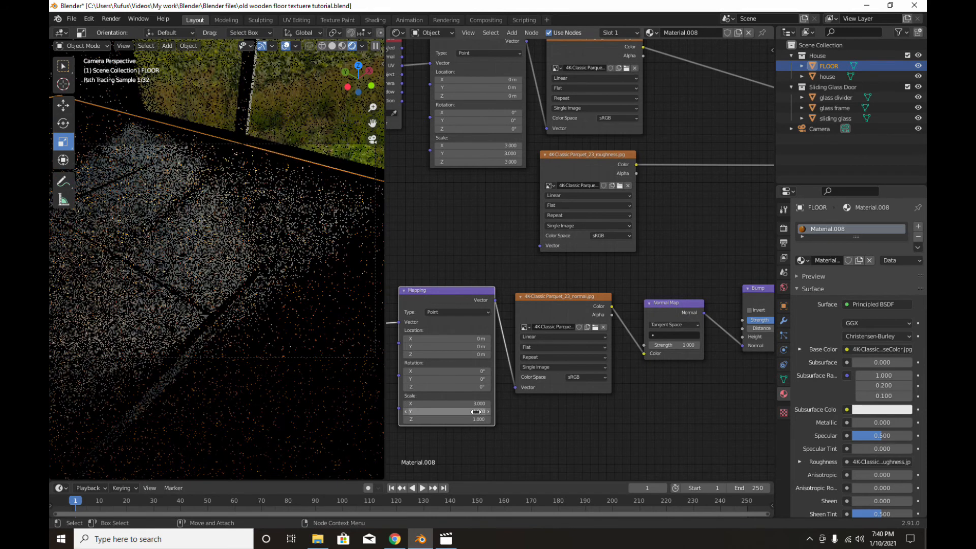
key(Return)
click(477, 418)
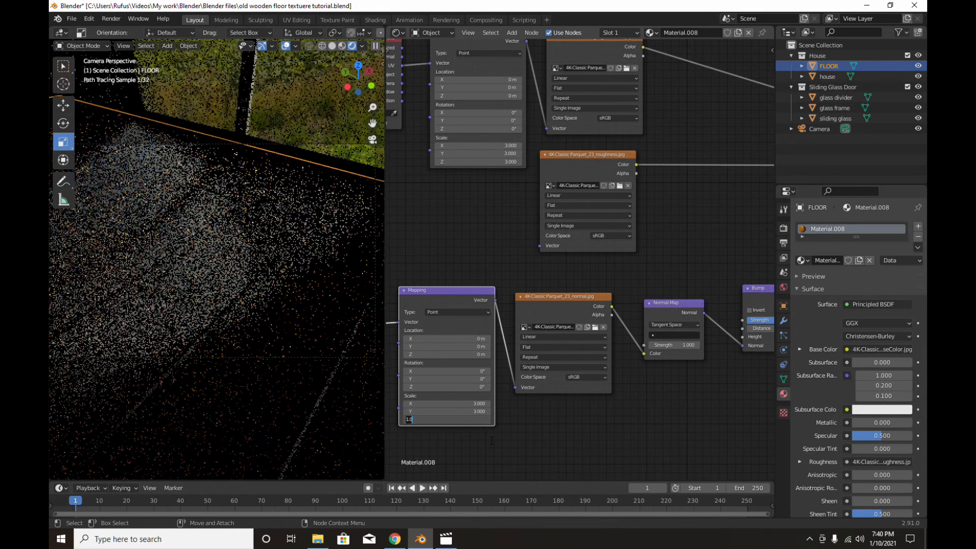
text(3)
key(Return)
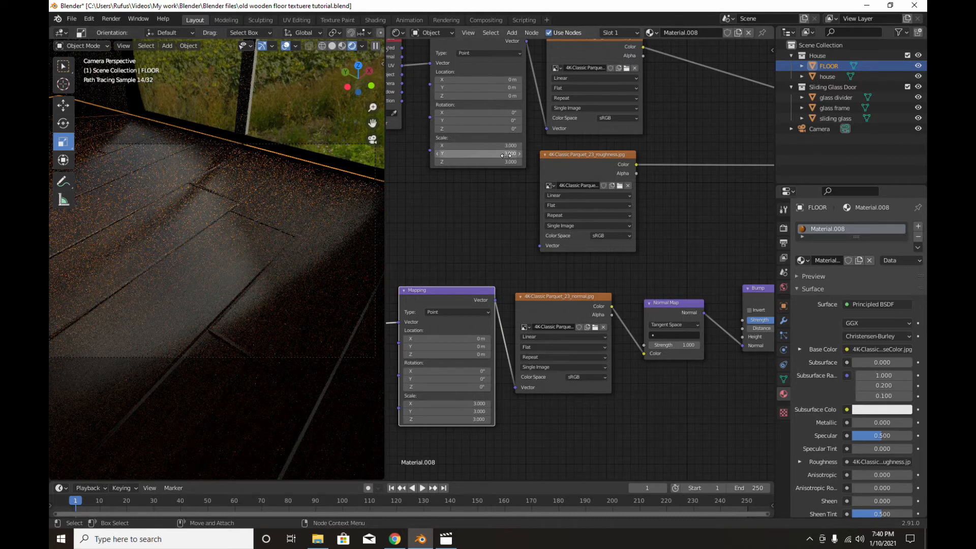
Set the base color texture's Mapping scale to 6 on X, Y and Z.
scroll(514, 155, down, 1)
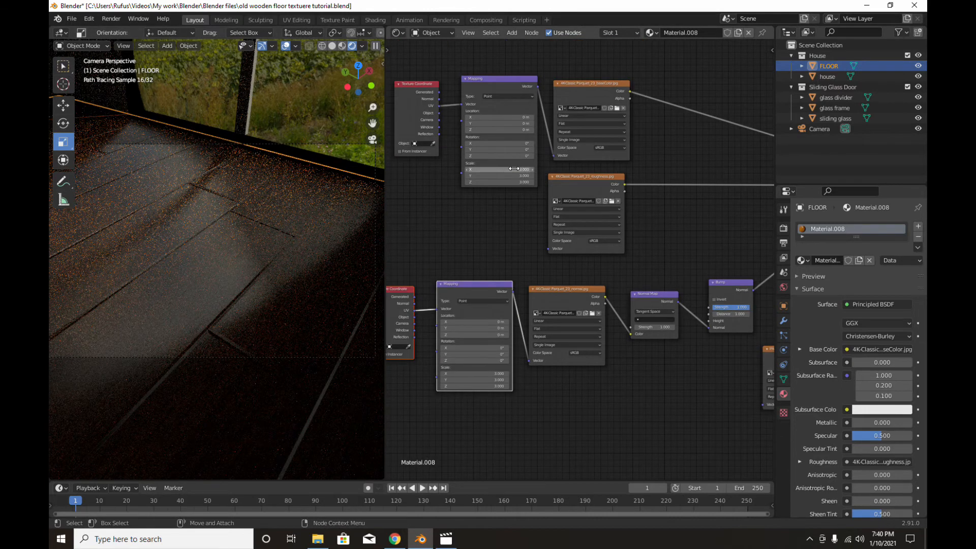
click(521, 169)
text(6)
key(Return)
click(520, 175)
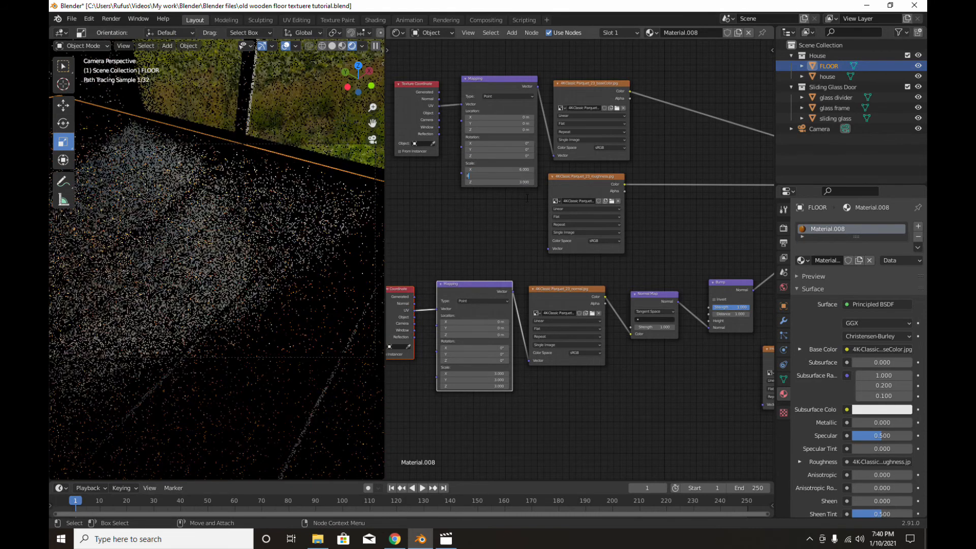
text(6)
key(Return)
click(521, 183)
text(6)
key(Return)
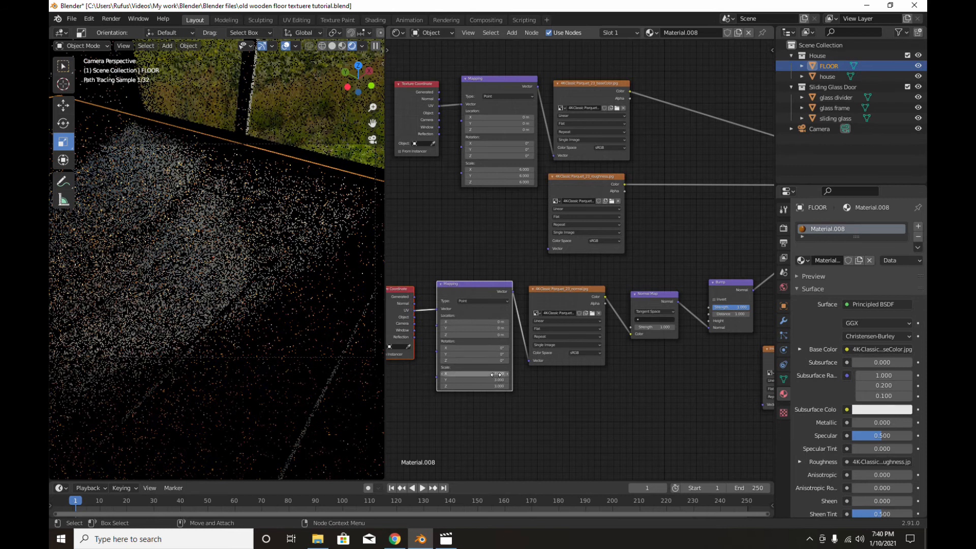
Set the normal texture's Mapping scale to 6 on X, Y and Z.
click(496, 374)
text(6)
key(Return)
click(496, 379)
text(6)
key(Return)
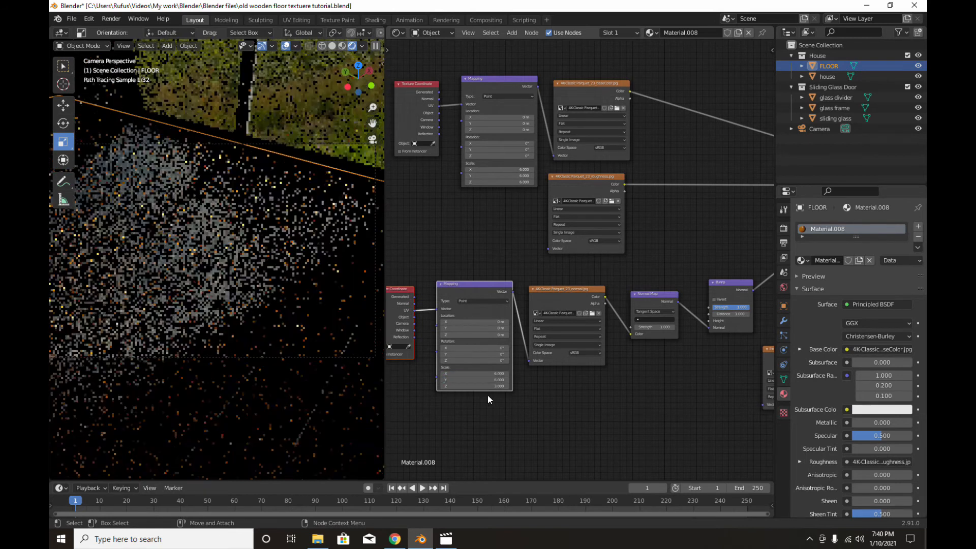
click(496, 385)
text(6)
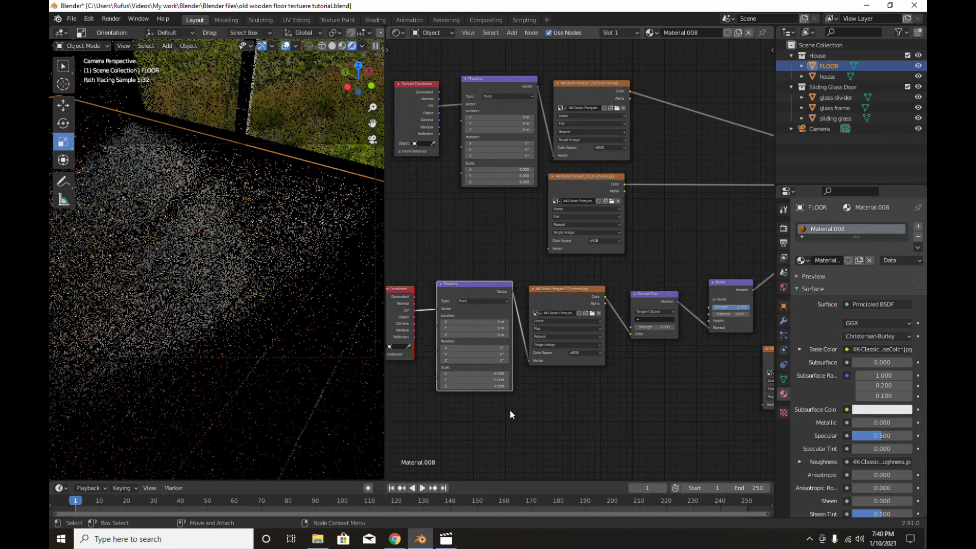
Set the base color texture's Mapping scale to 8 on X, Y and Z.
middle_drag(486, 414, 515, 369)
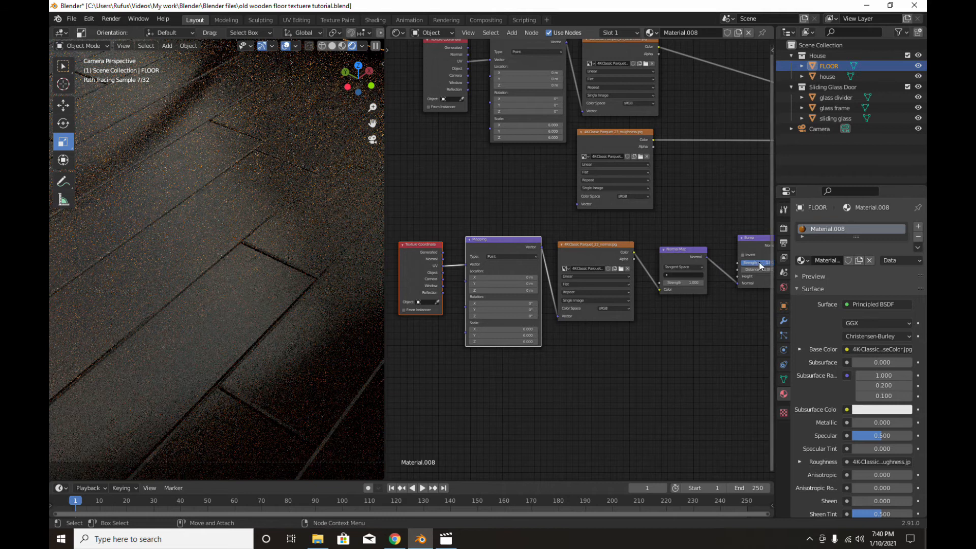
middle_drag(739, 310, 683, 275)
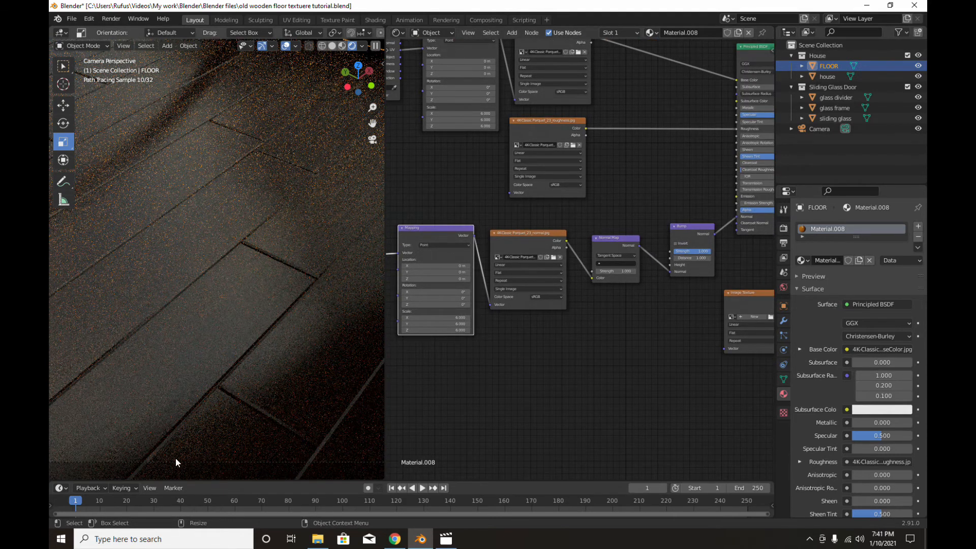
scroll(241, 268, down, 4)
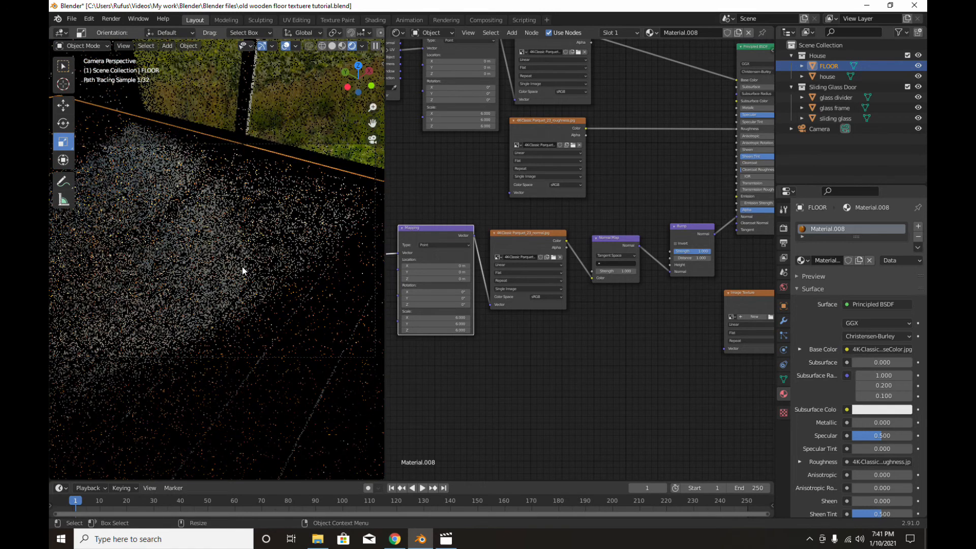
scroll(242, 264, up, 2)
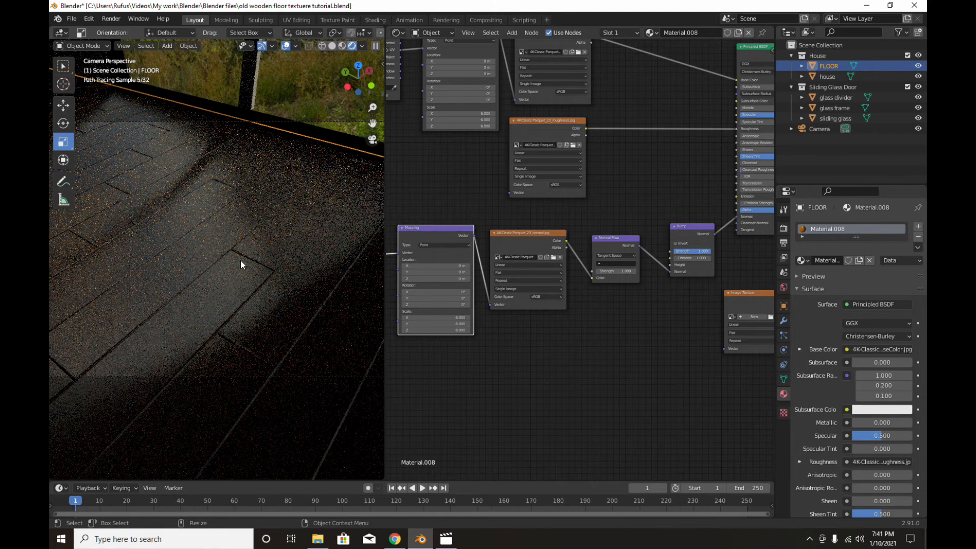
scroll(242, 277, up, 2)
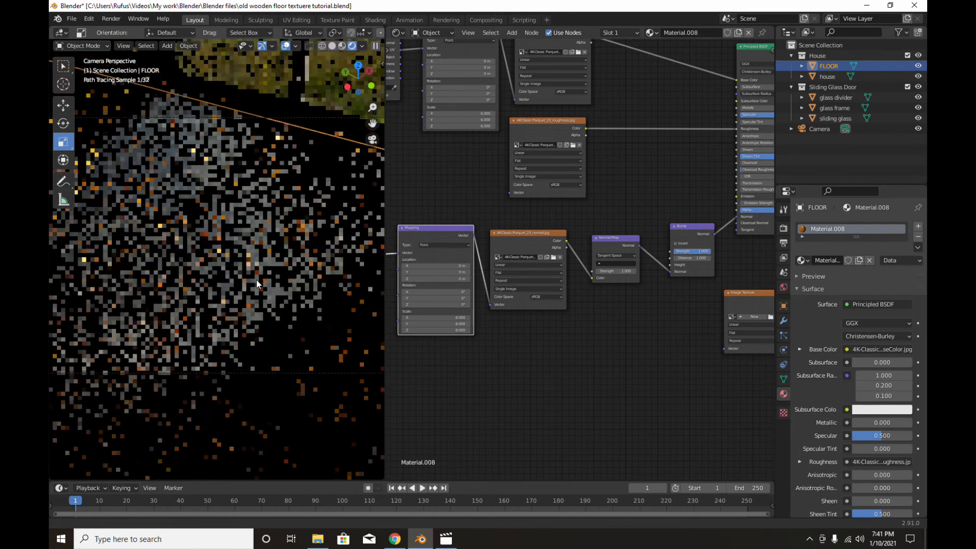
scroll(256, 280, down, 2)
scroll(528, 315, down, 4)
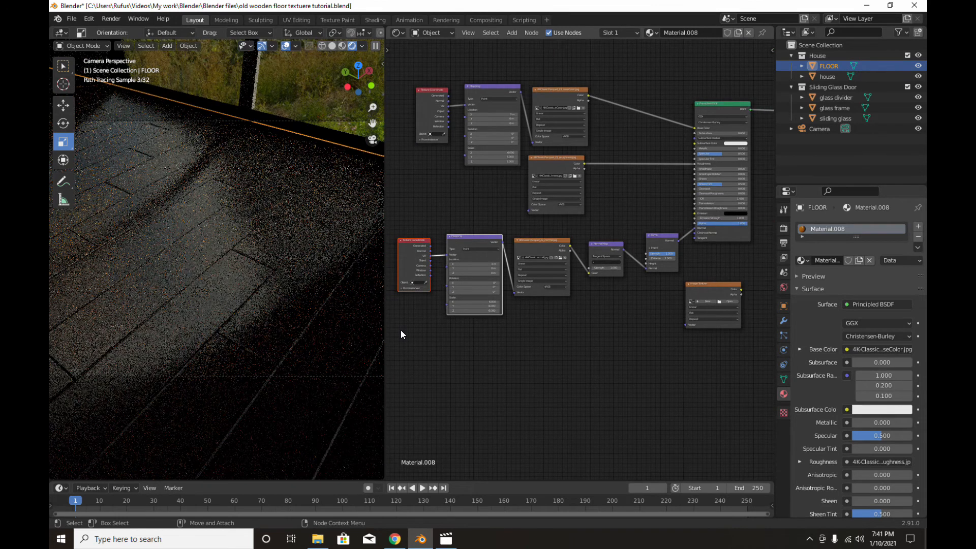
scroll(513, 188, up, 2)
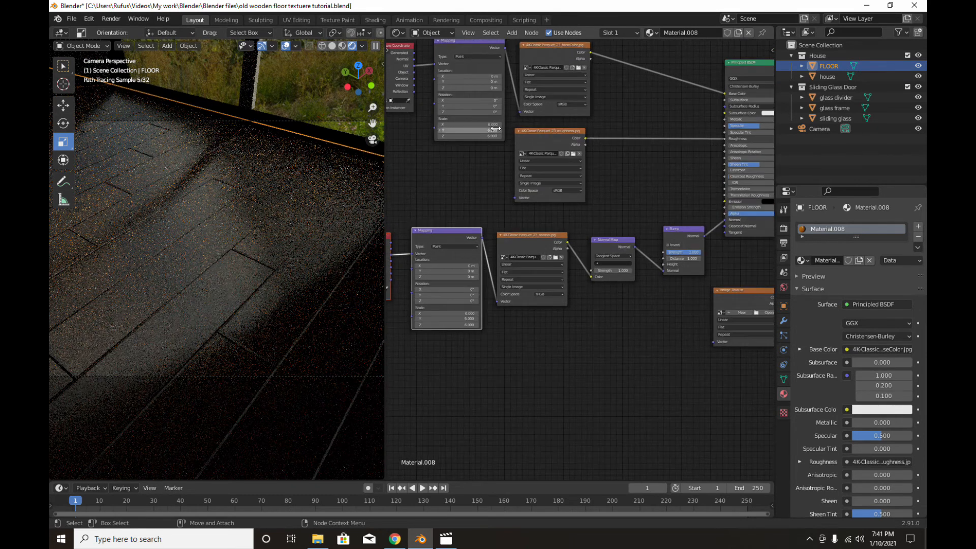
click(491, 124)
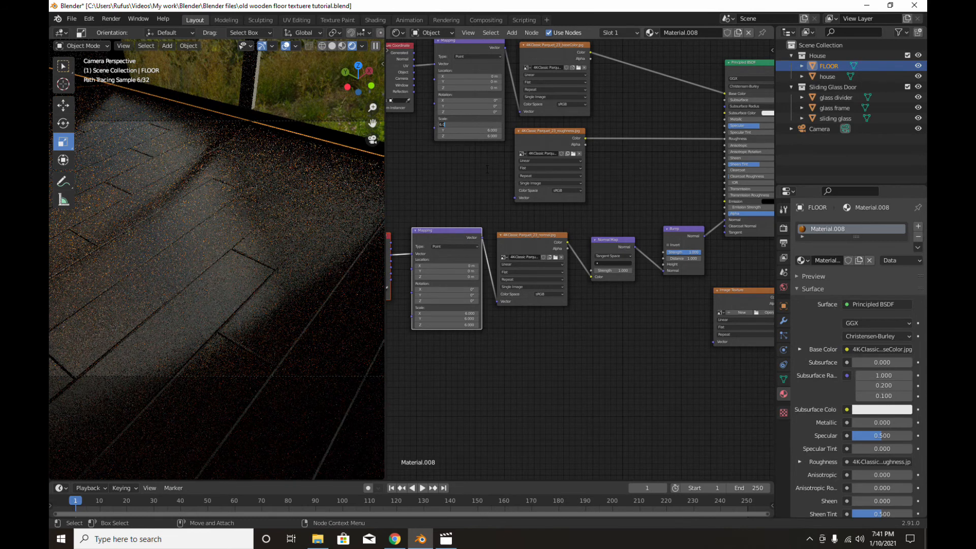
text(8)
key(Tab)
text(8)
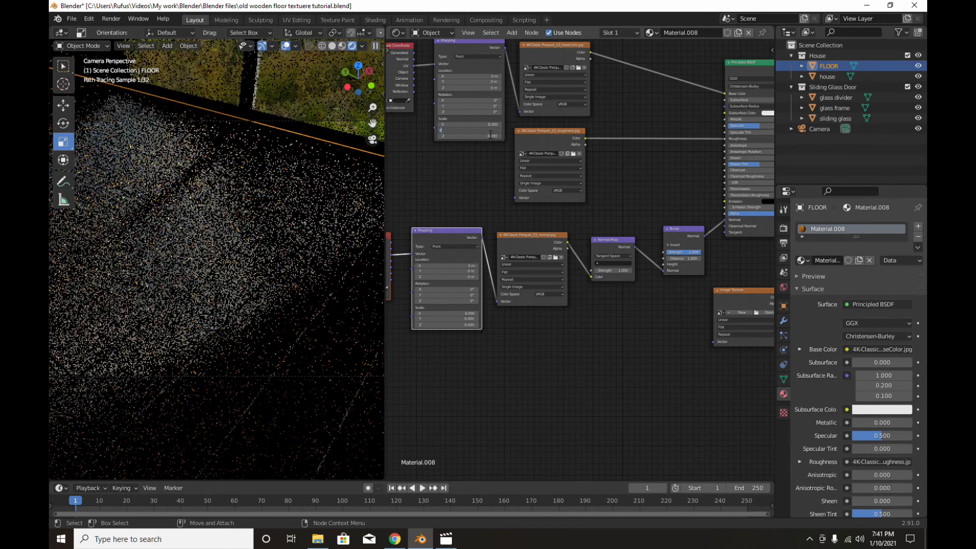
key(Tab)
text(8)
Set the normal texture's Mapping scale to 8 on X, Y and Z.
click(458, 313)
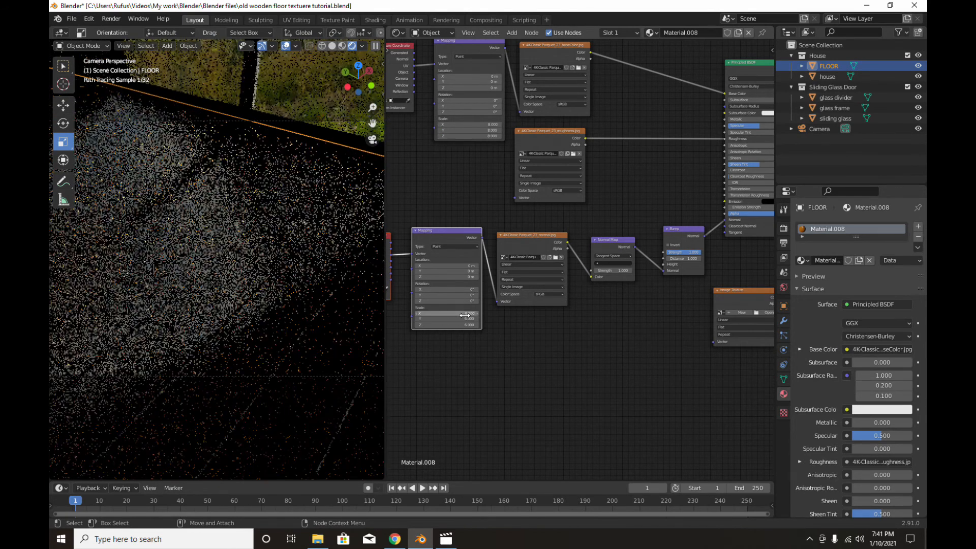
text(8)
key(Tab)
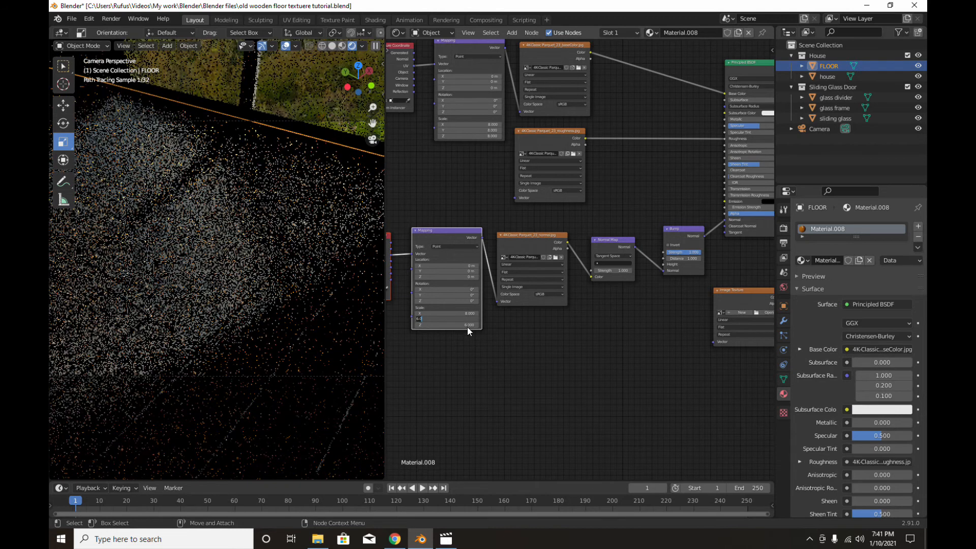
text(8)
key(Tab)
text(8)
key(Return)
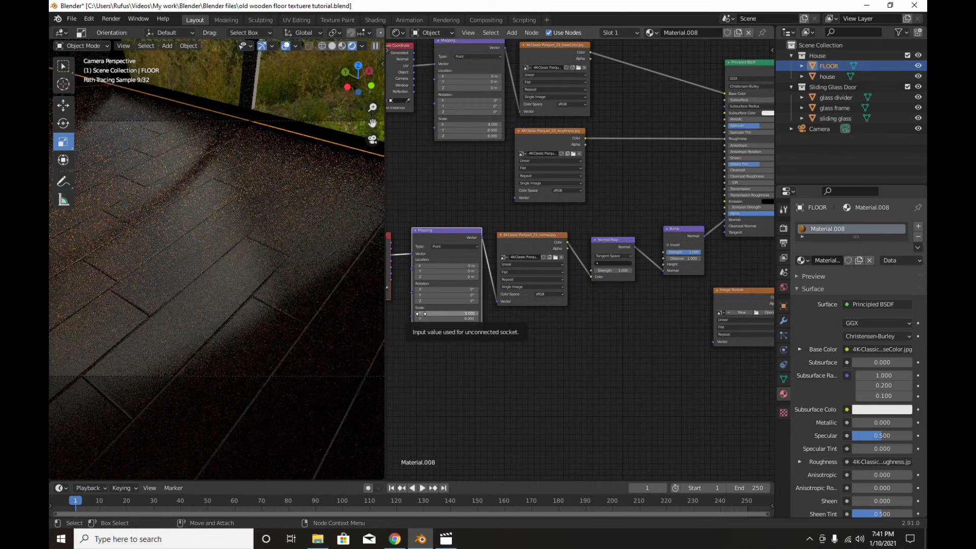
click(464, 320)
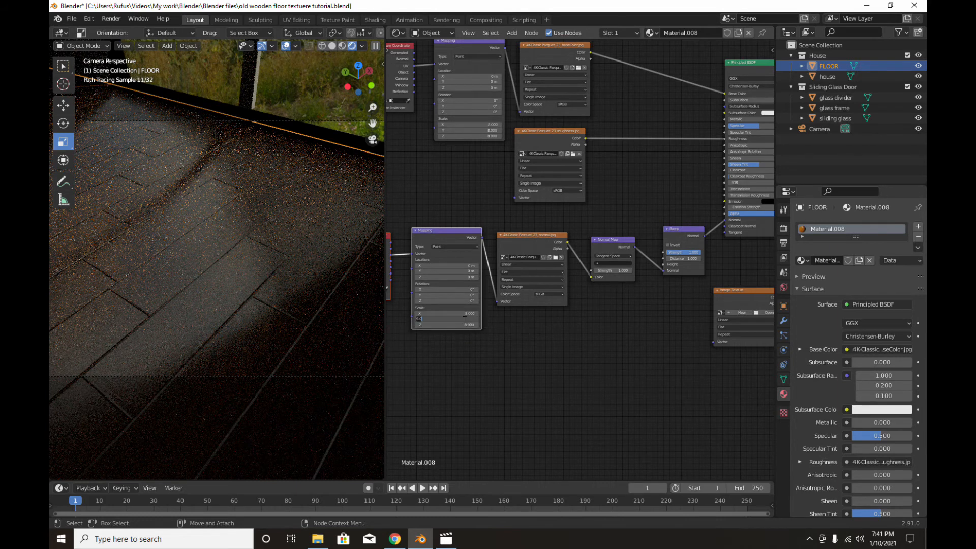
text(8)
key(Return)
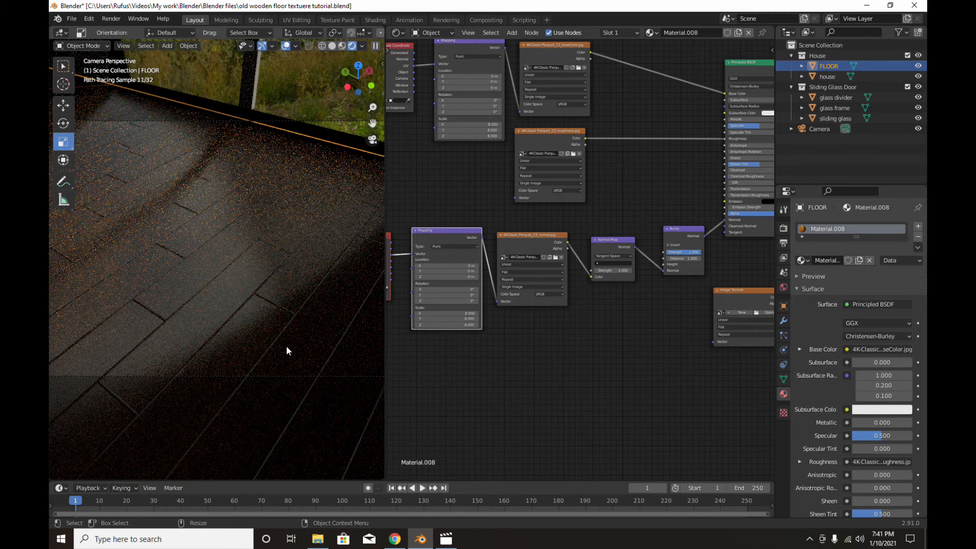
Move the Bump, Normal Map, normal texture, Mapping and Texture Coordinate nodes lower, making room below the roughness texture.
mouse_move(285, 346)
ctrl+middle_down()
mouse_move(339, 309)
mouse_move(273, 314)
ctrl+middle_up()
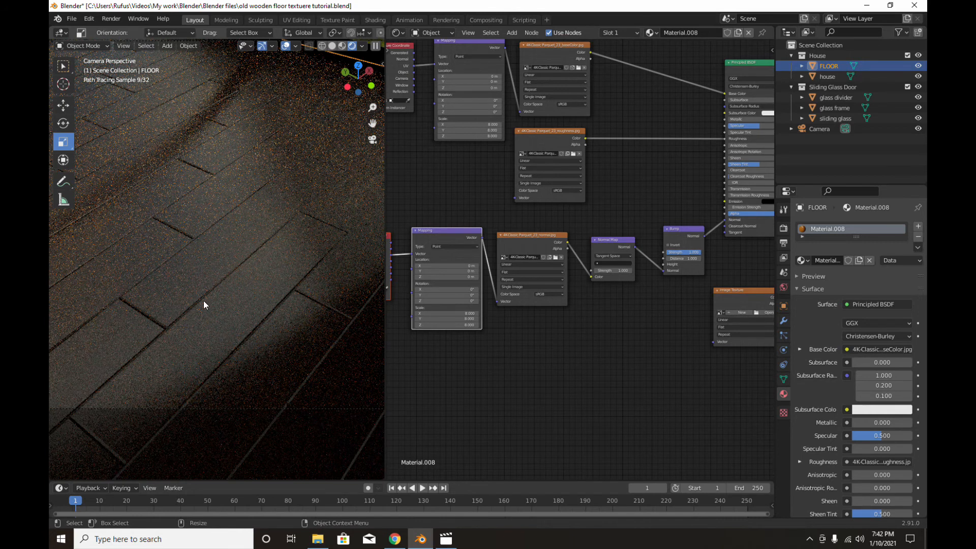
middle_drag(203, 300, 282, 300)
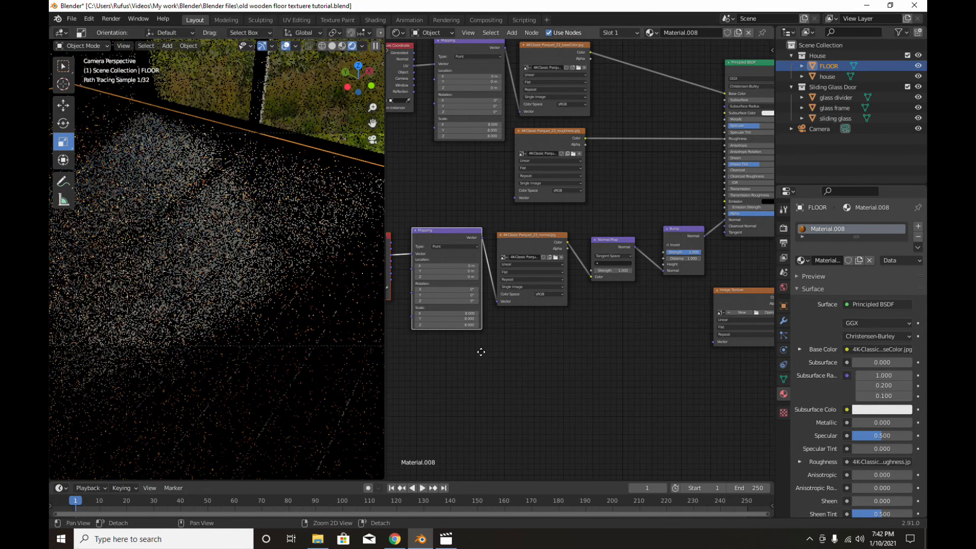
mouse_move(481, 352)
middle_down()
mouse_move(483, 388)
mouse_move(427, 351)
middle_up()
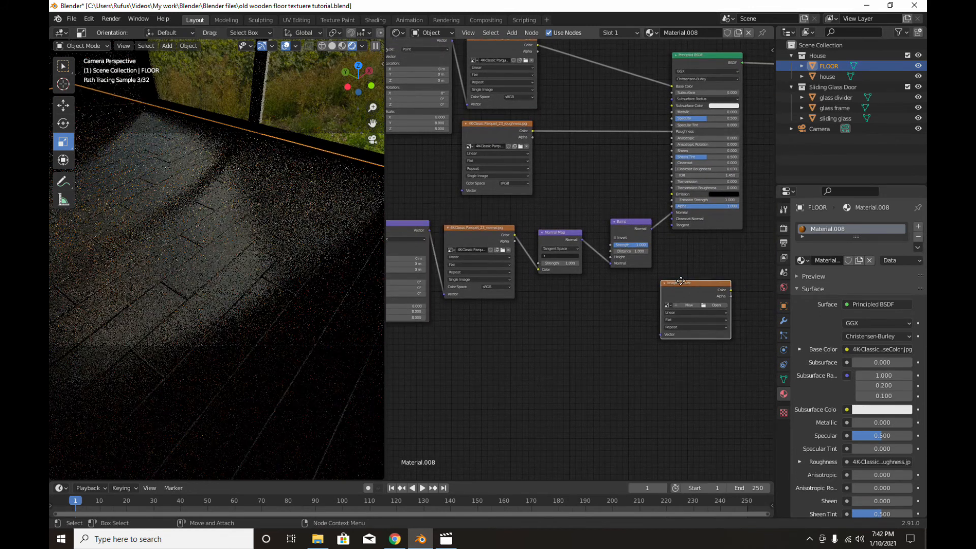
drag(680, 281, 707, 290)
drag(634, 221, 634, 281)
drag(556, 244, 555, 291)
drag(480, 227, 467, 279)
drag(413, 227, 402, 259)
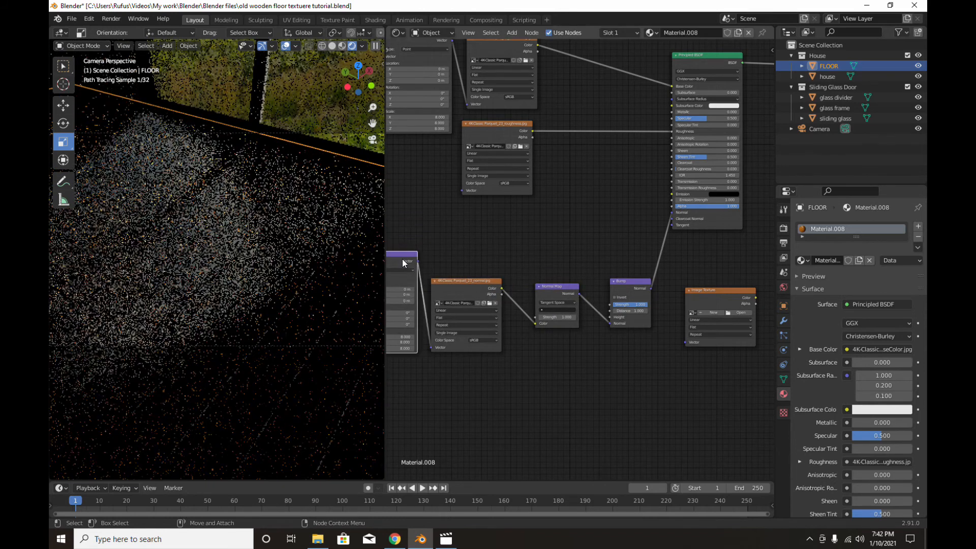
middle_drag(442, 243, 554, 218)
drag(434, 208, 397, 255)
Connect the empty Image Texture's Color to the Principled BSDF's Specular input and load 4K-Classic Parquet_23_specularLevel.jpg into it.
middle_drag(553, 213, 397, 246)
drag(665, 308, 628, 118)
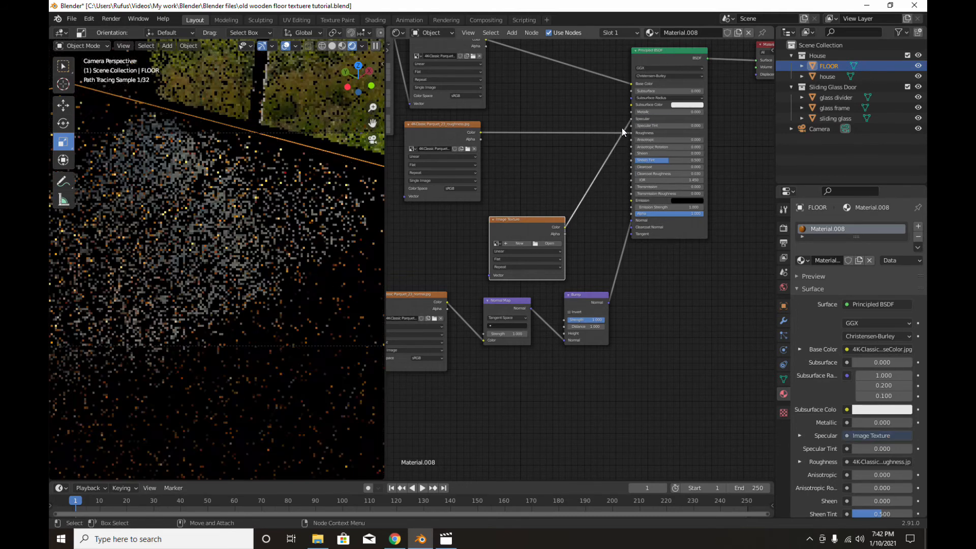
drag(532, 217, 524, 213)
click(538, 238)
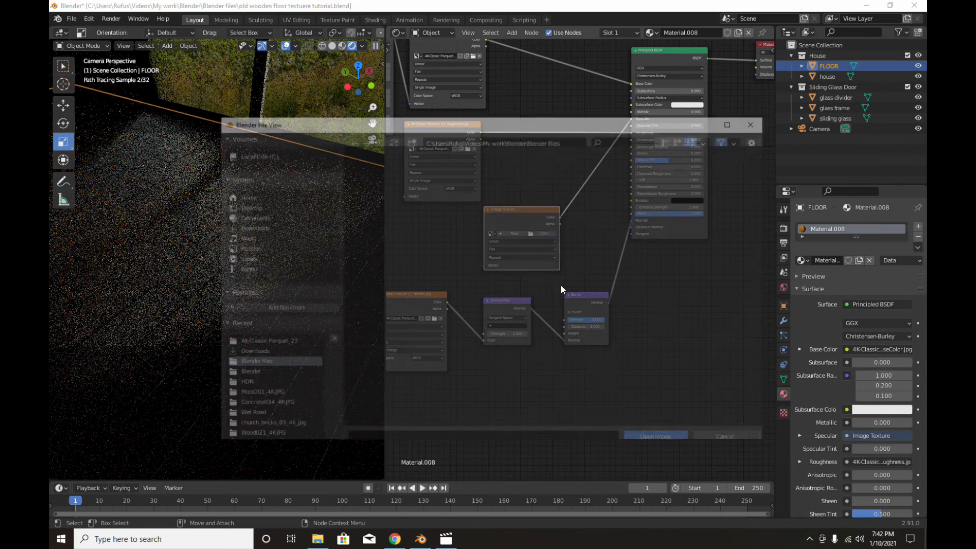
click(252, 343)
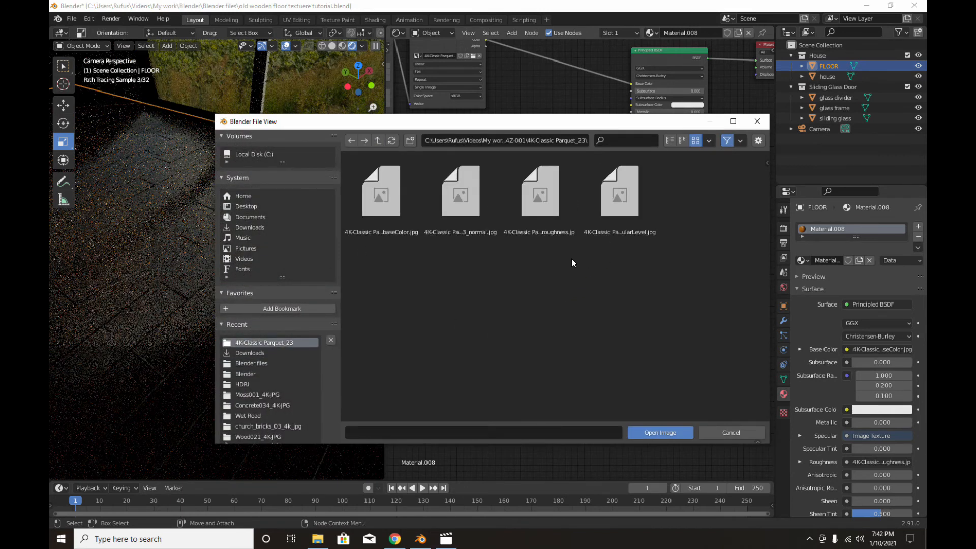
click(617, 209)
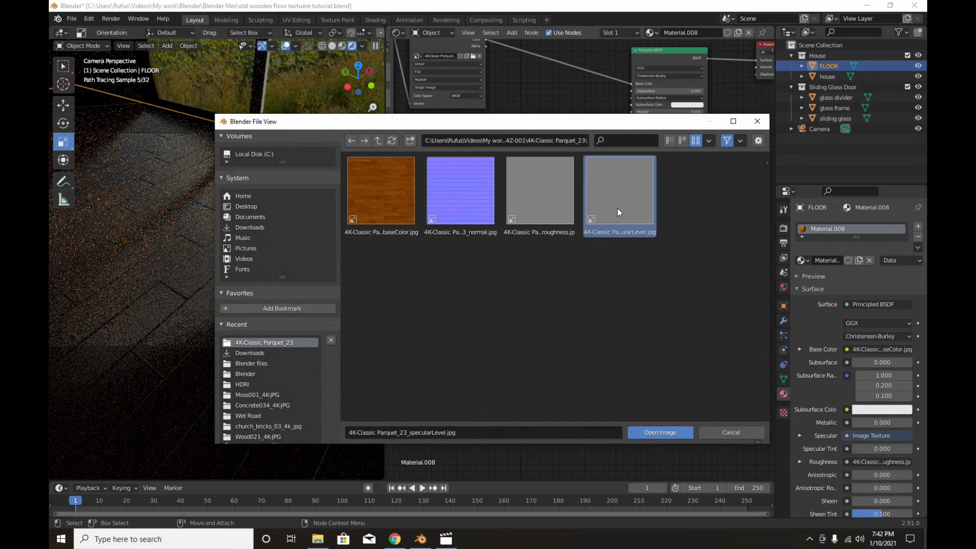
click(646, 432)
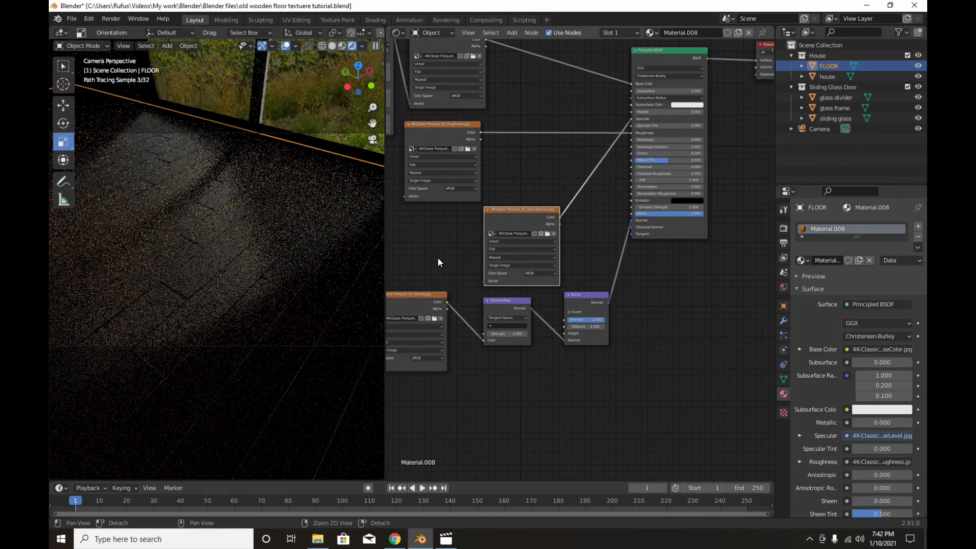
Set the color space of the roughness, specularLevel and normal textures to Non-Color.
middle_drag(438, 257, 496, 249)
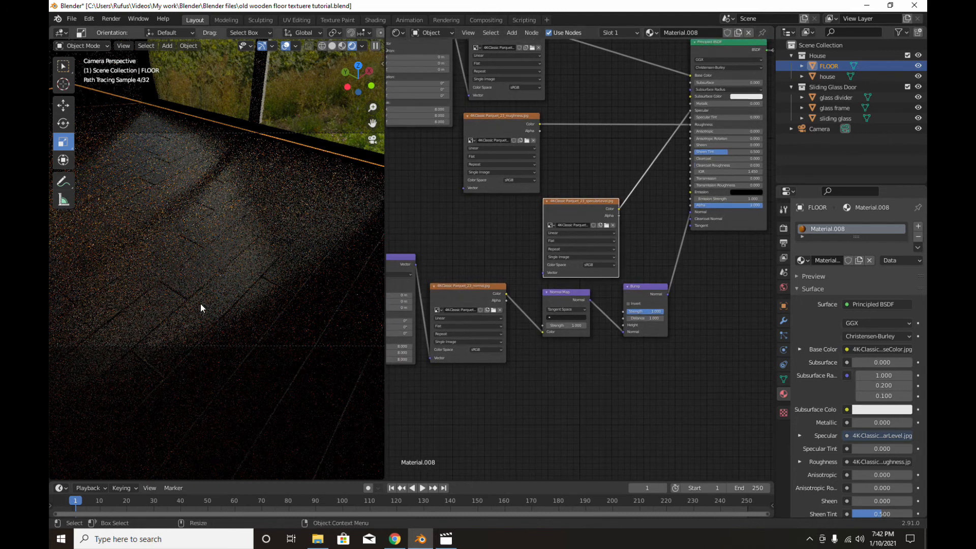
scroll(488, 159, up, 1)
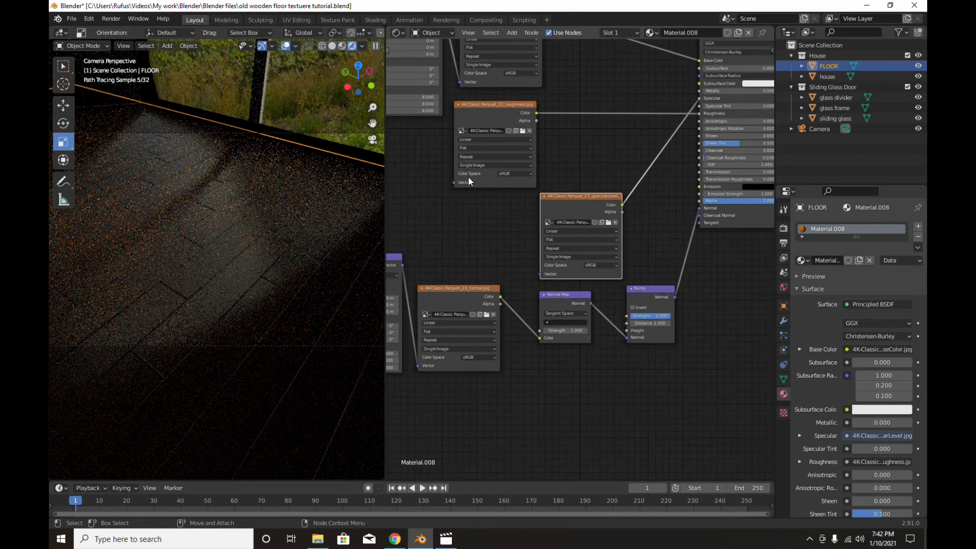
scroll(468, 177, down, 2)
middle_drag(478, 203, 480, 238)
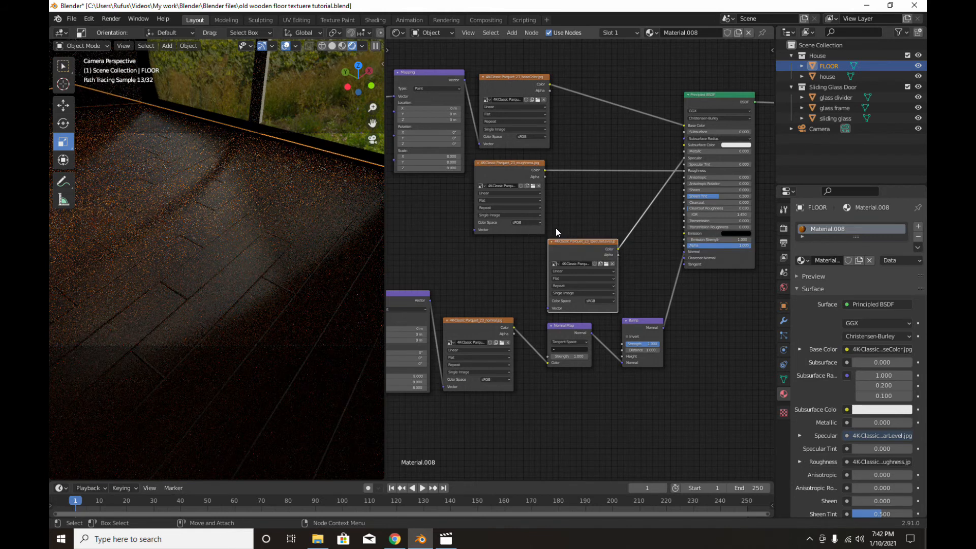
click(533, 223)
click(527, 248)
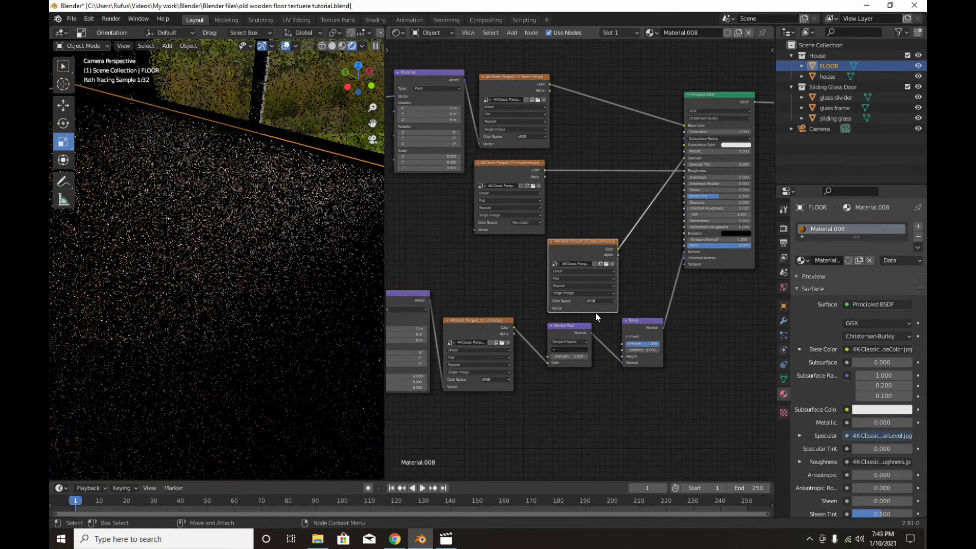
click(599, 301)
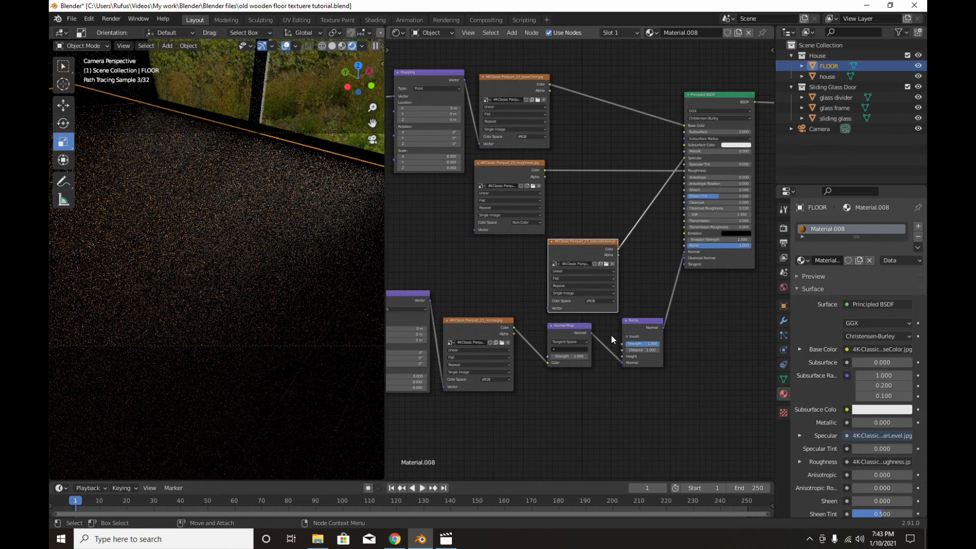
click(600, 301)
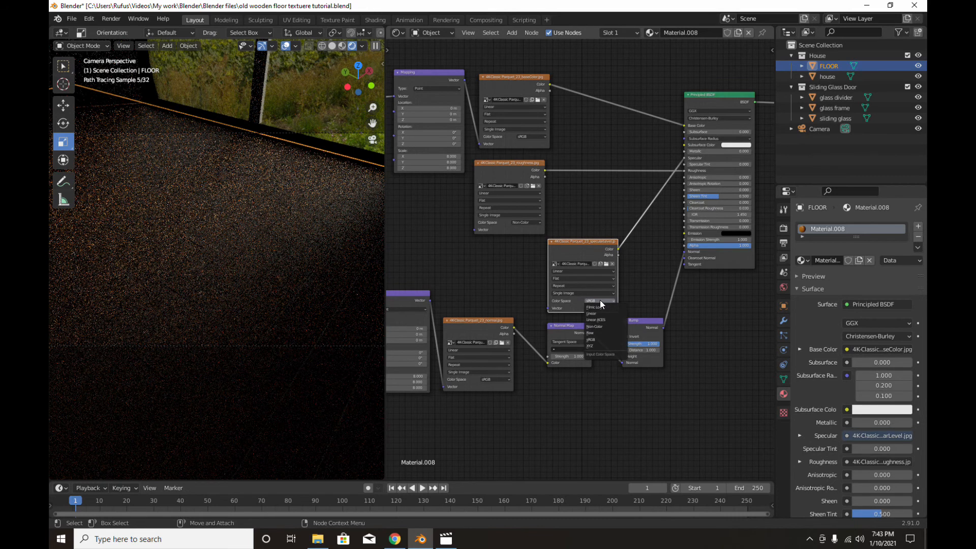
click(599, 326)
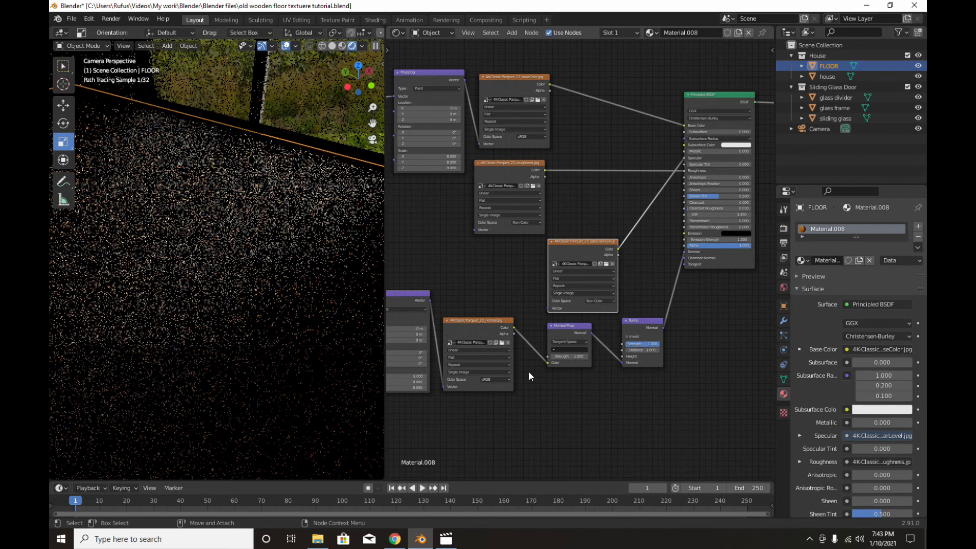
click(505, 378)
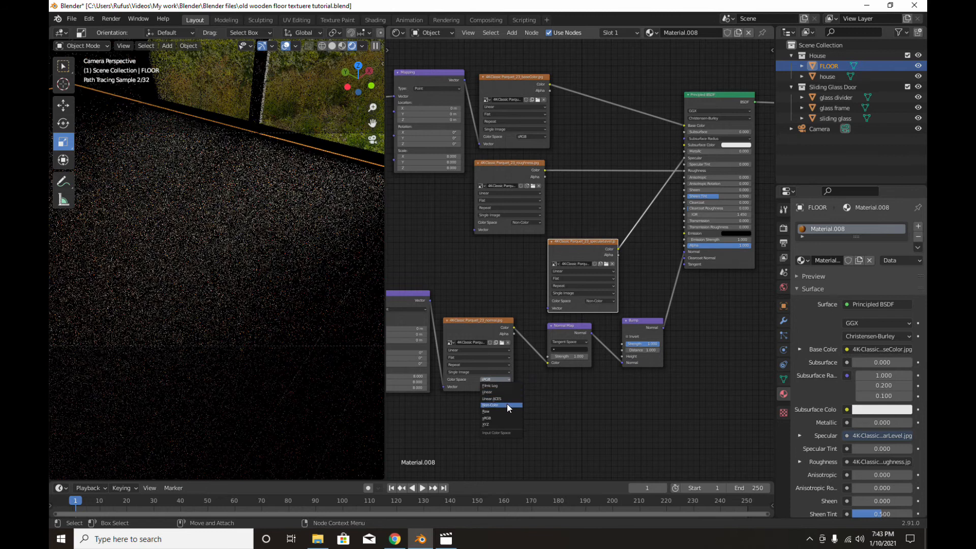
click(507, 405)
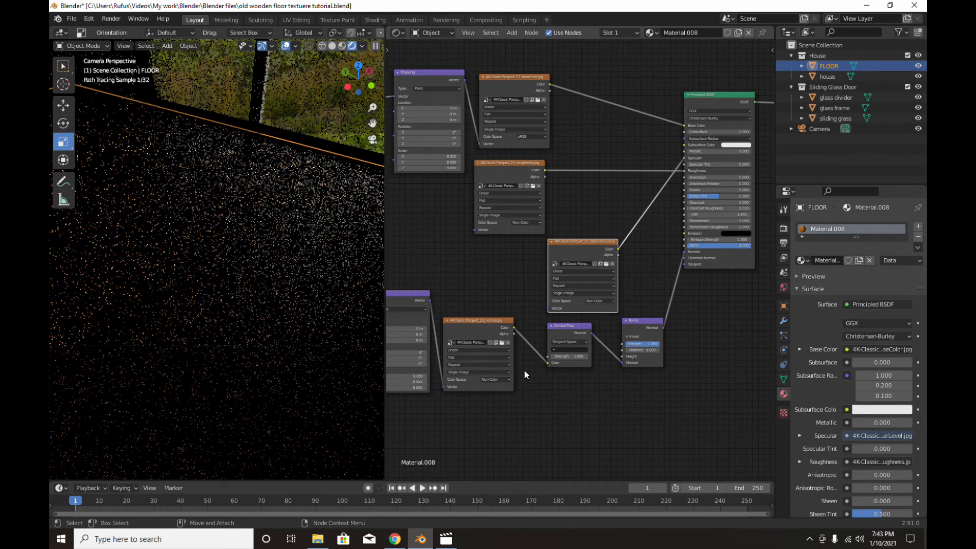
middle_drag(463, 260, 487, 239)
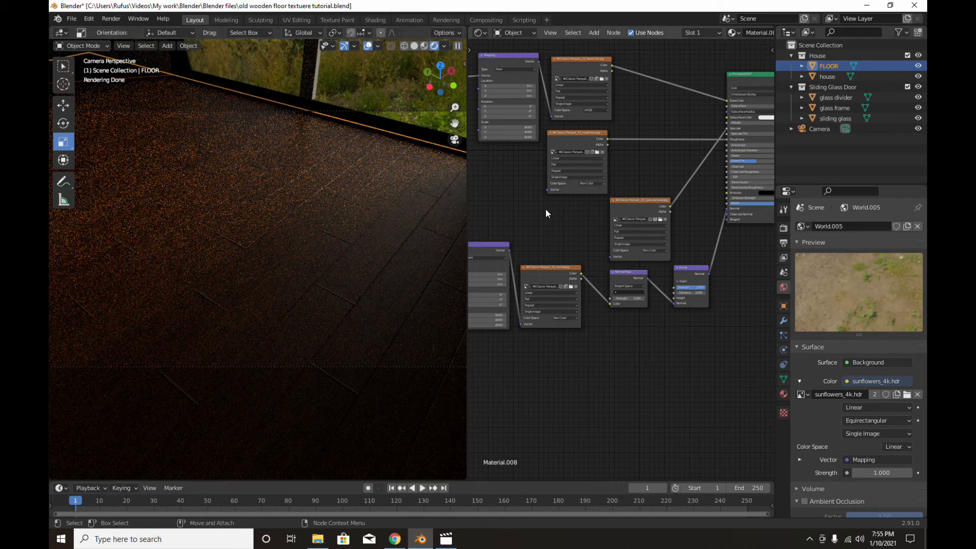
Set the color space of the 4K-Classic Parquet_23 roughness texture back to sRGB.
scroll(546, 212, up, 3)
middle_drag(599, 237, 608, 235)
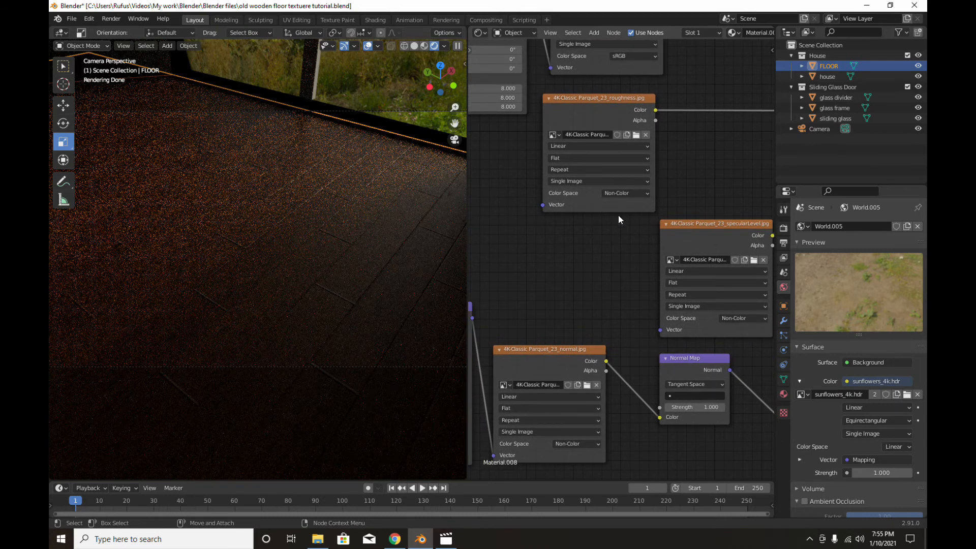
scroll(617, 220, down, 2)
middle_drag(601, 245, 556, 233)
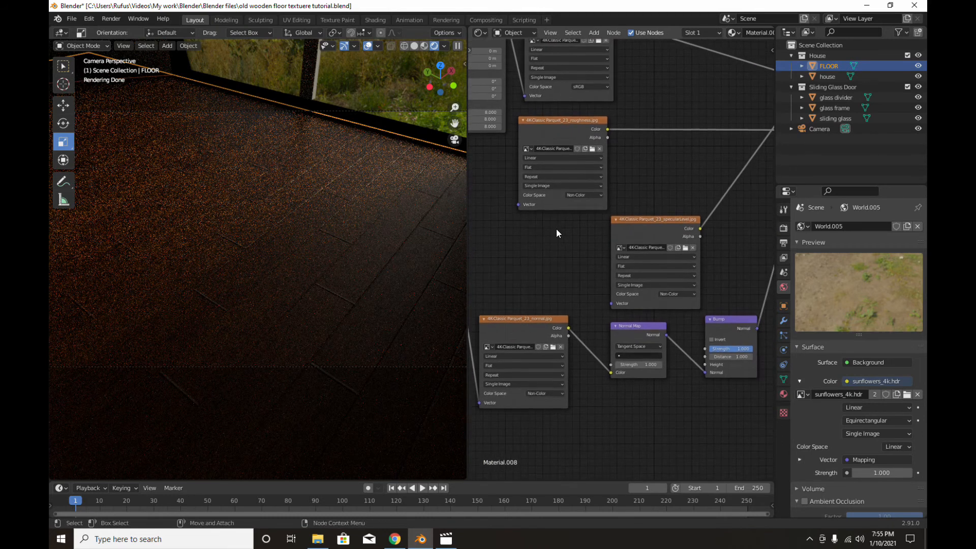
click(586, 195)
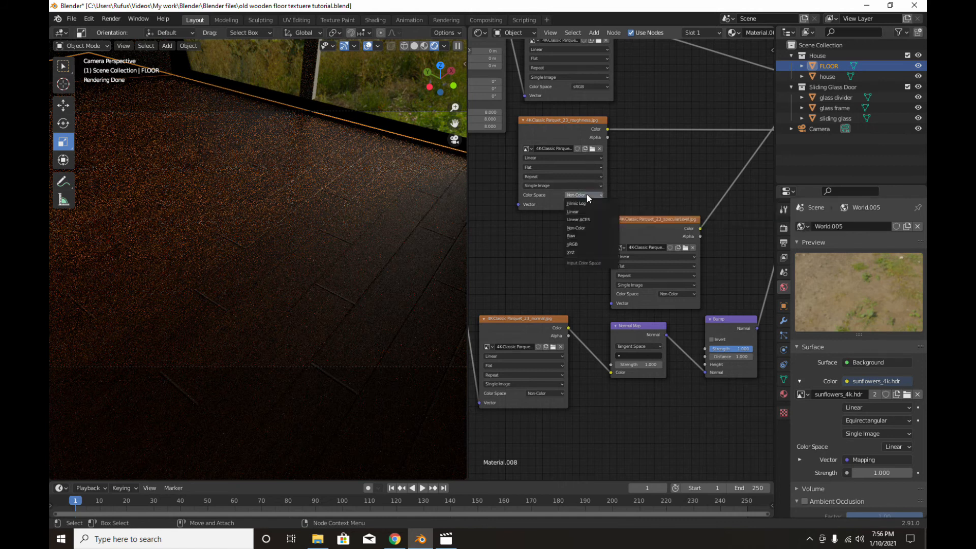
click(582, 196)
click(583, 244)
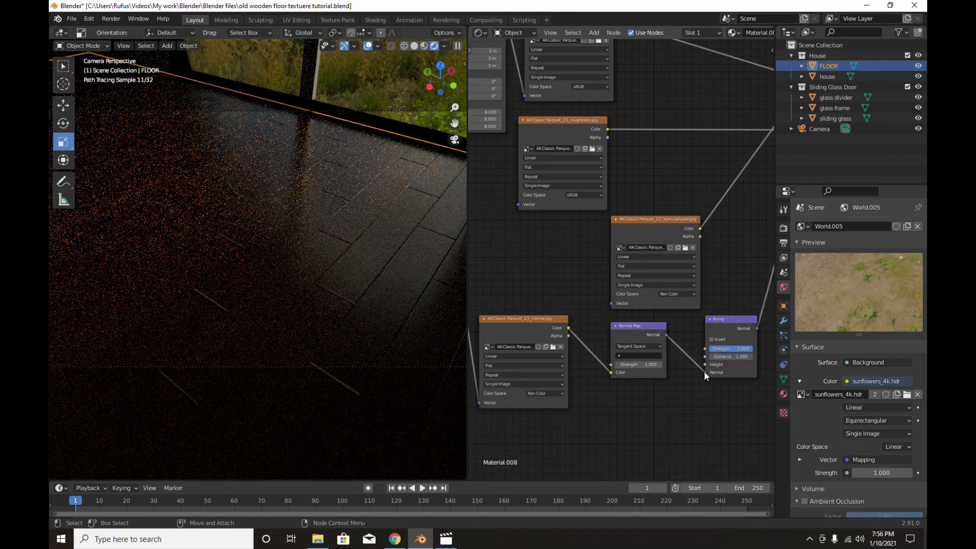
Reroute the Normal Map node's output from the Bump node's Normal input to its Height input.
drag(704, 373, 673, 379)
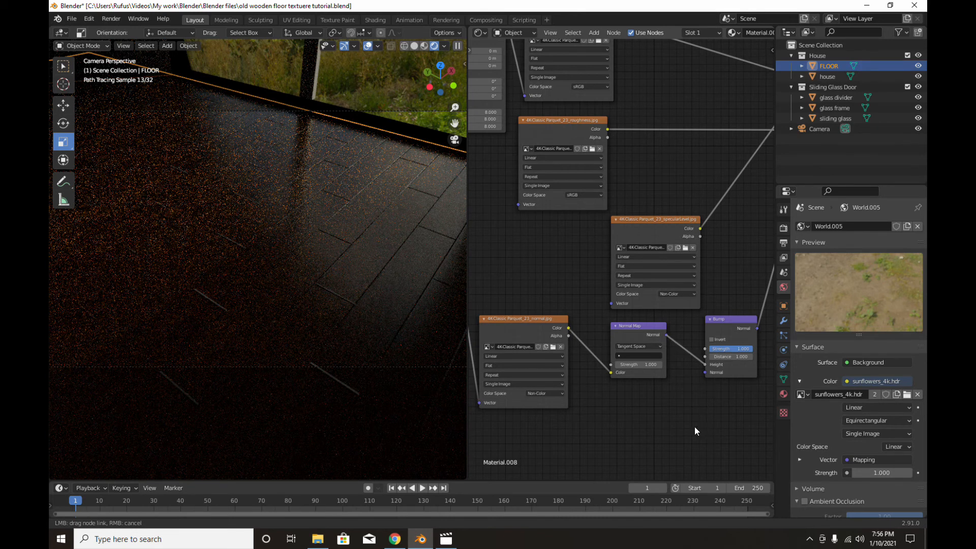
drag(694, 427, 694, 427)
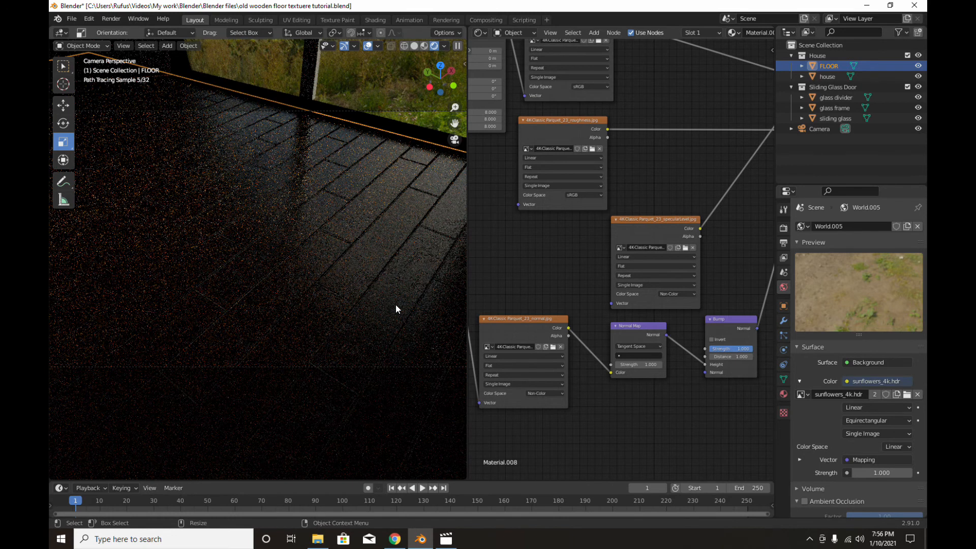
Examine the rendered floor planks up close and near the sliding door for surface detail and reflections.
scroll(410, 333, up, 4)
mouse_move(410, 333)
shift+middle_down()
mouse_move(328, 270)
mouse_move(274, 262)
shift+middle_up()
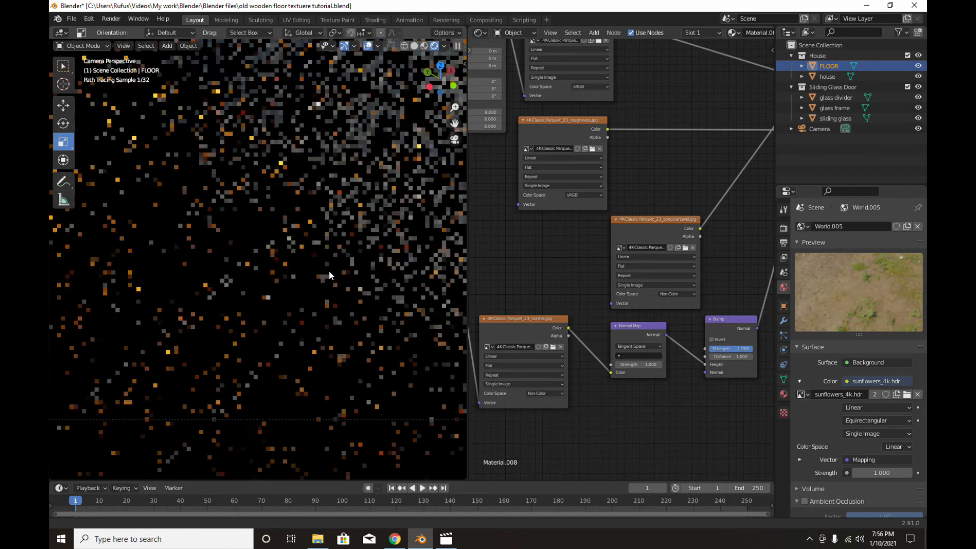
mouse_move(377, 285)
shift+middle_down()
mouse_move(352, 279)
mouse_move(364, 287)
shift+middle_up()
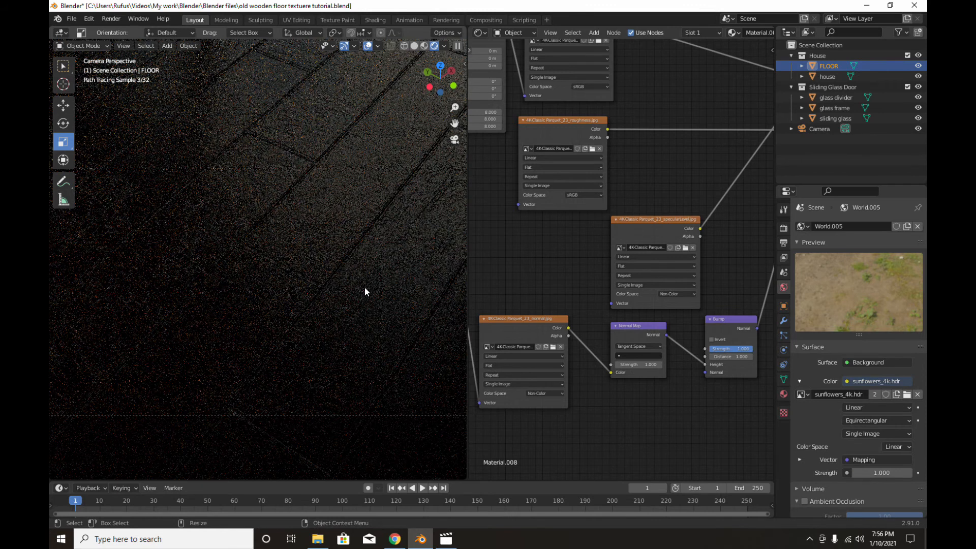
shift+middle_drag(364, 287, 301, 284)
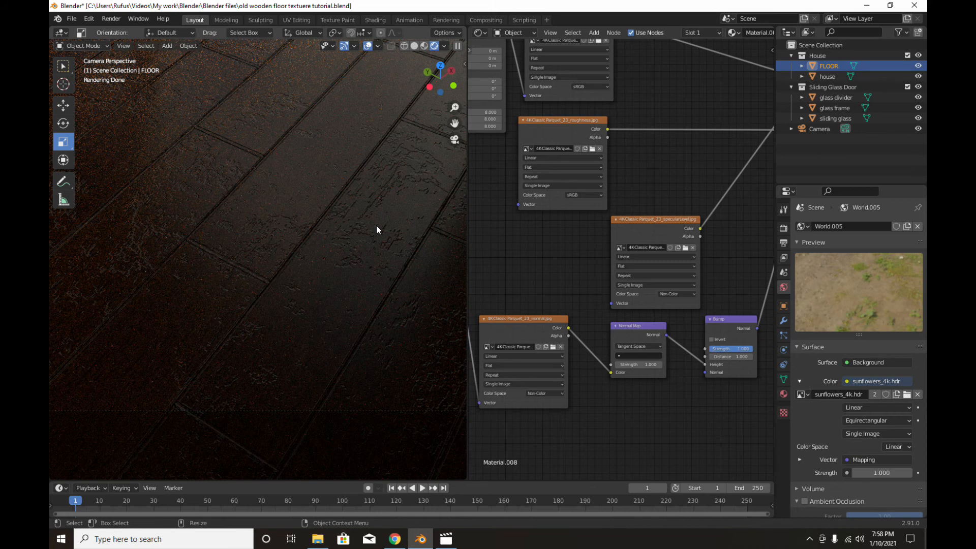
scroll(375, 232, down, 4)
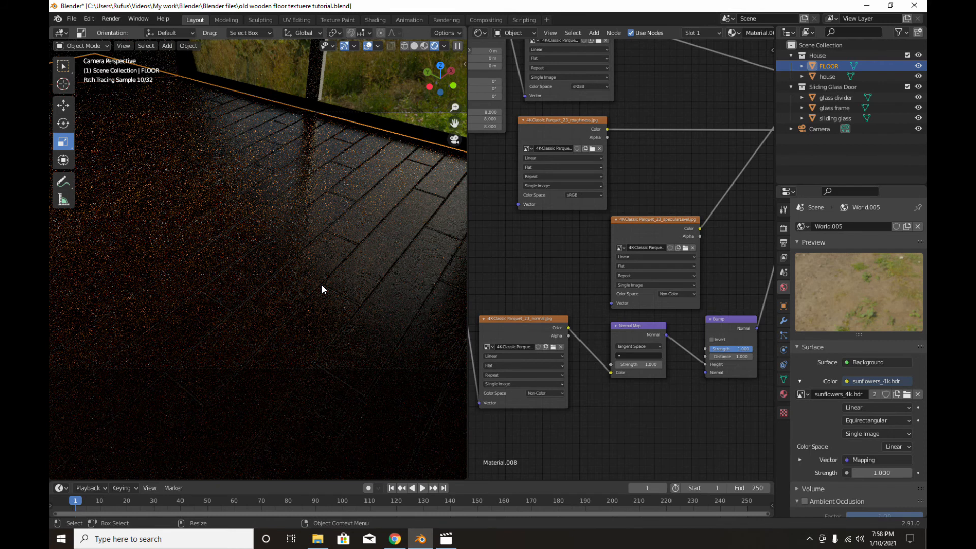
scroll(561, 294, down, 3)
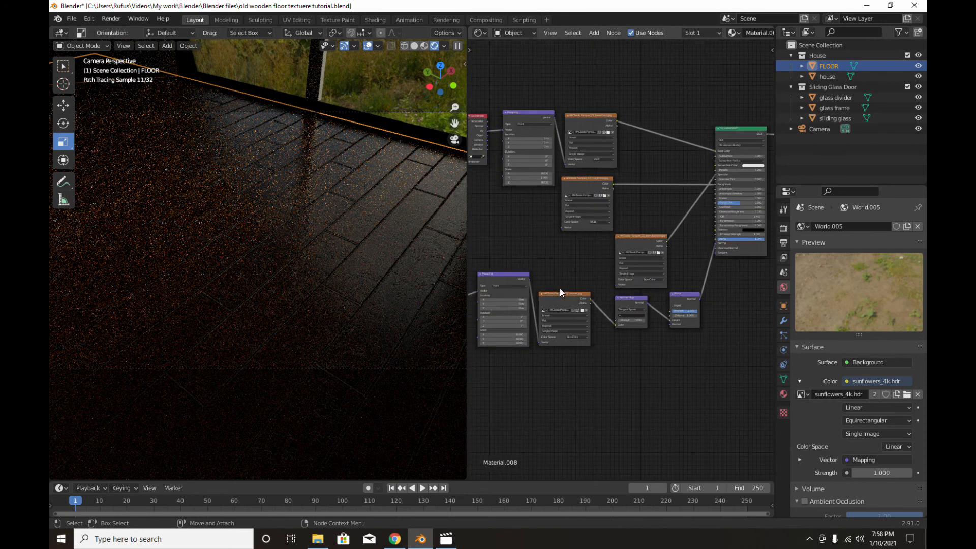
scroll(560, 288, down, 2)
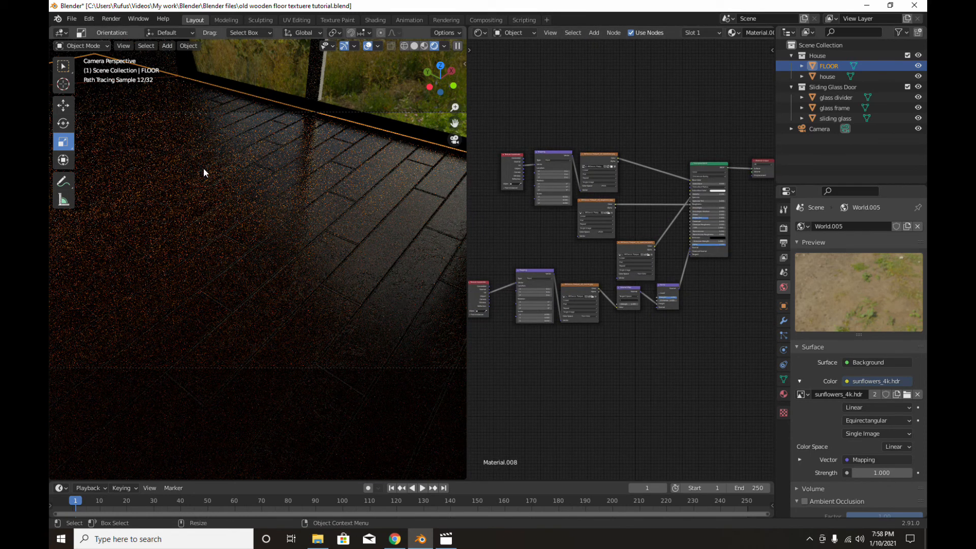
mouse_move(241, 208)
shift+middle_down()
mouse_move(226, 233)
mouse_move(214, 202)
mouse_move(266, 192)
mouse_move(206, 215)
mouse_move(243, 250)
shift+middle_up()
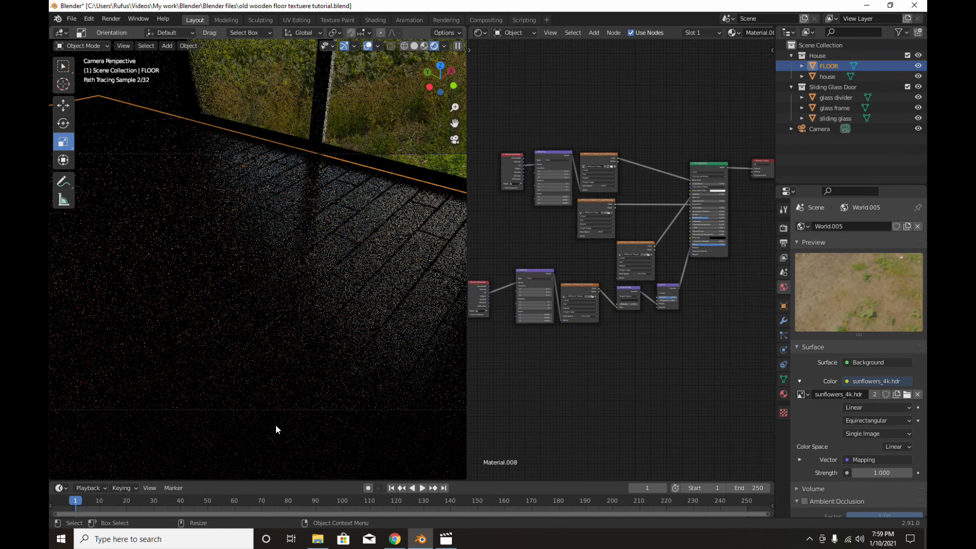
scroll(325, 305, up, 3)
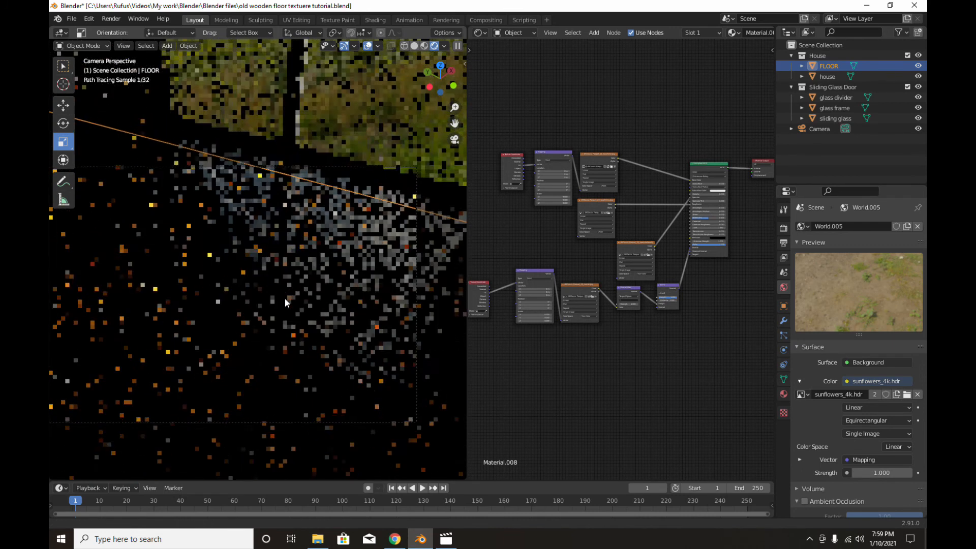
scroll(284, 184, down, 4)
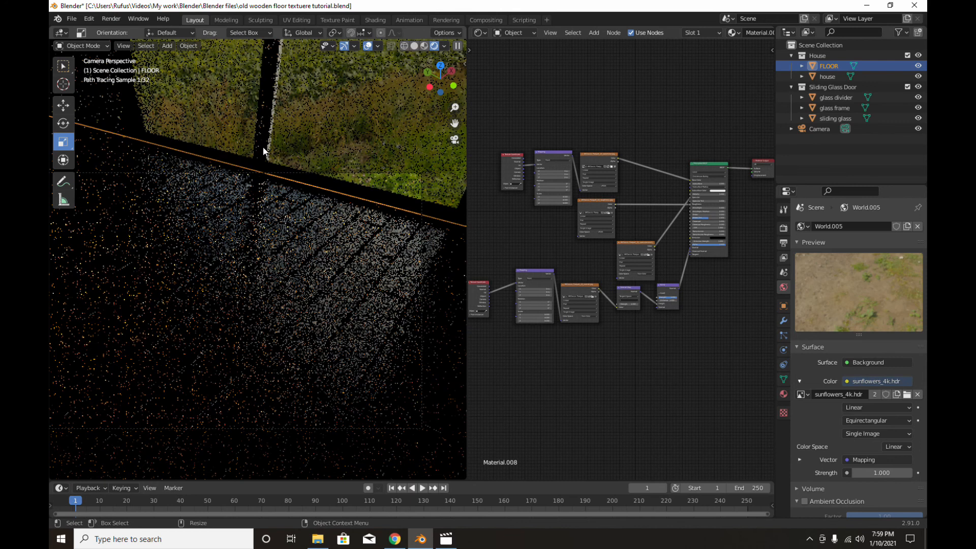
Select the glass frame of the sliding door and switch the viewport to solid shading.
click(263, 151)
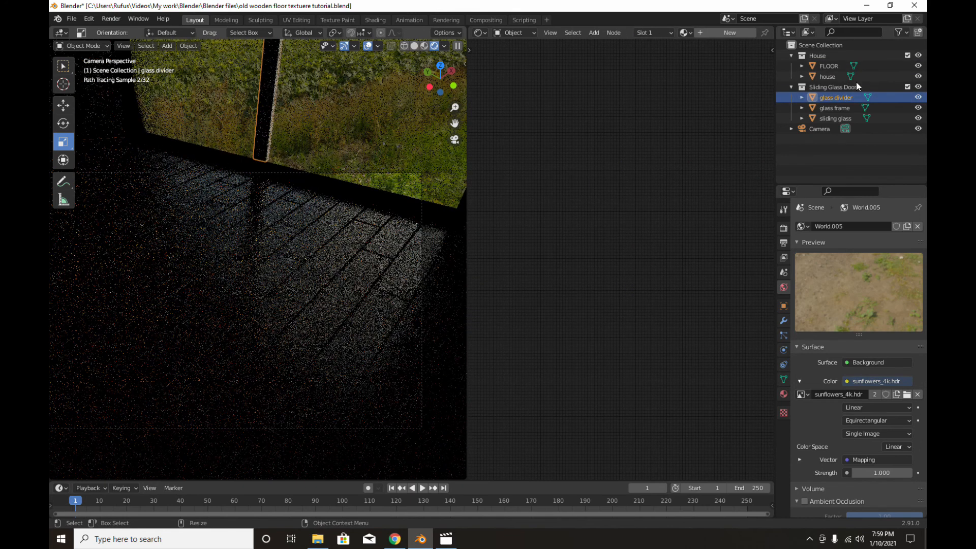
click(833, 108)
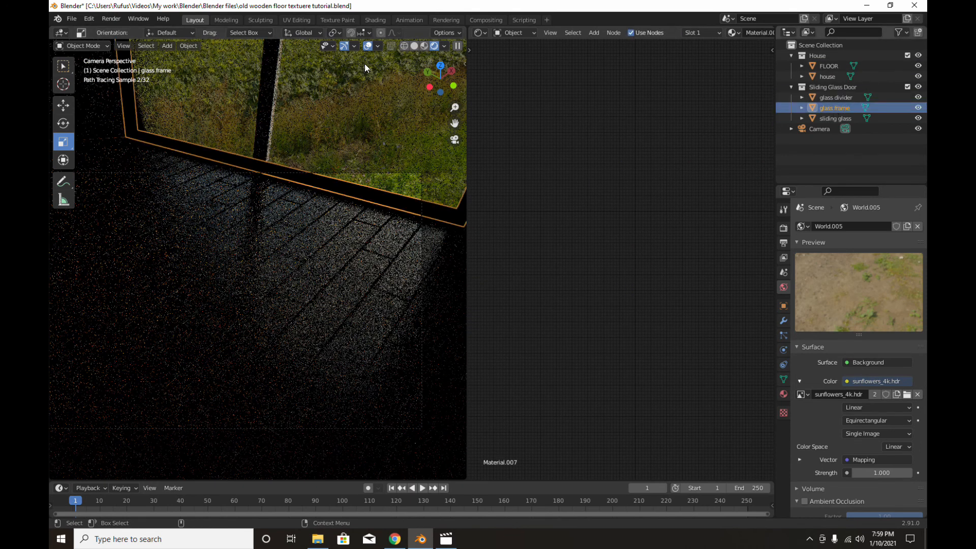
click(414, 47)
scroll(338, 267, down, 1)
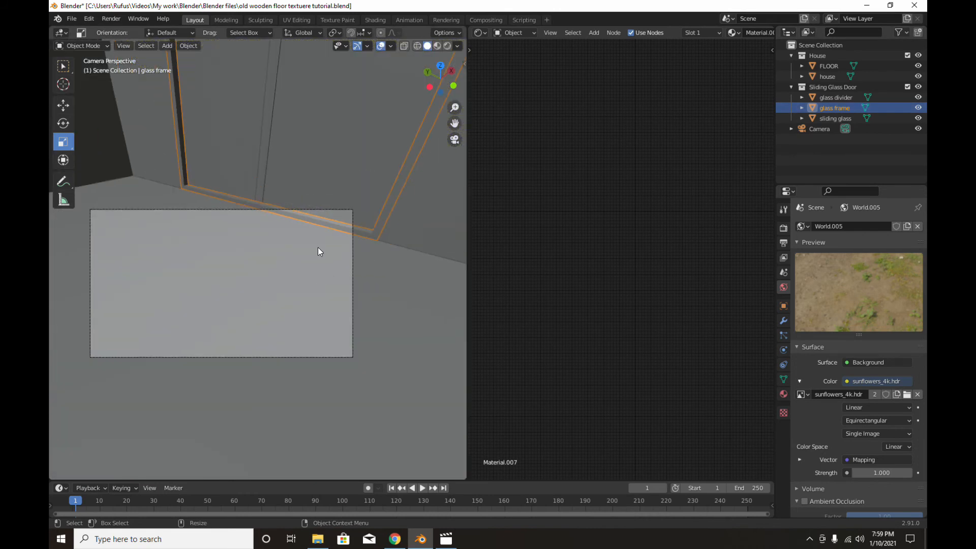
scroll(318, 247, up, 2)
shift+middle_drag(336, 230, 325, 230)
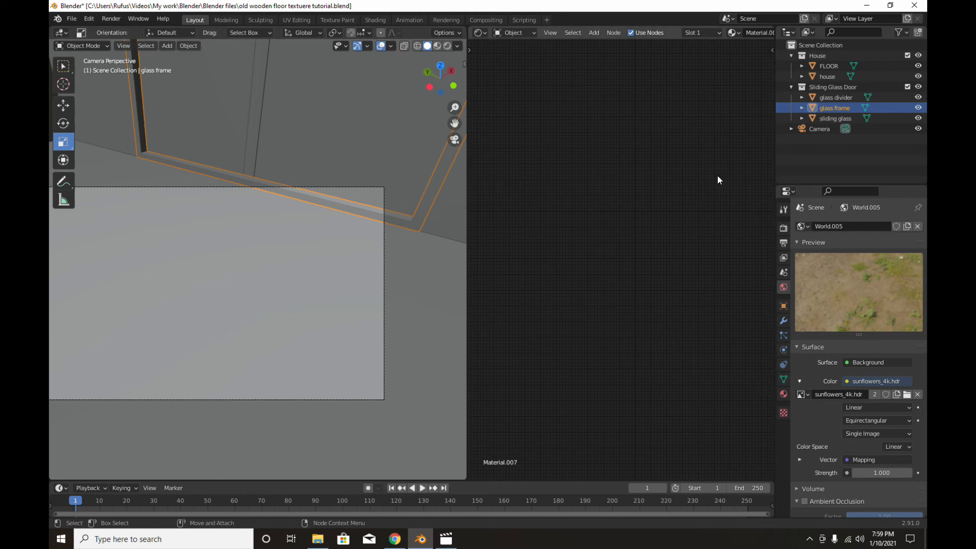
Widen the shader editor by narrowing the neighbouring outliner and properties areas and the 3D viewport.
drag(776, 157, 486, 123)
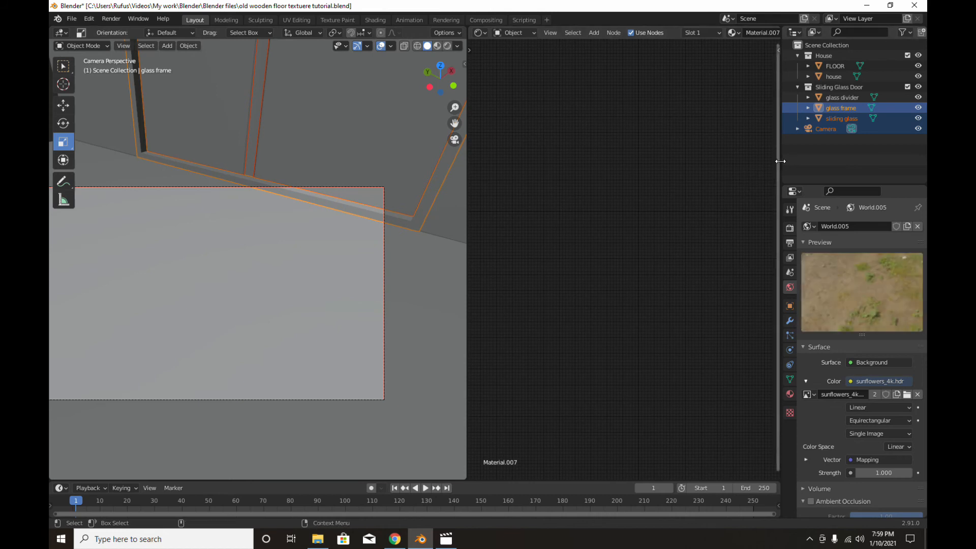
drag(779, 162, 466, 110)
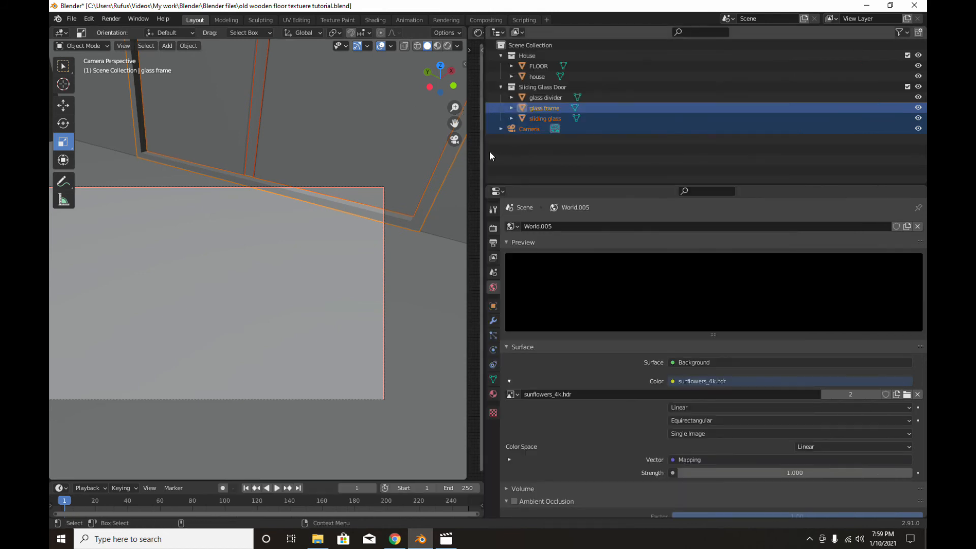
drag(481, 148, 827, 167)
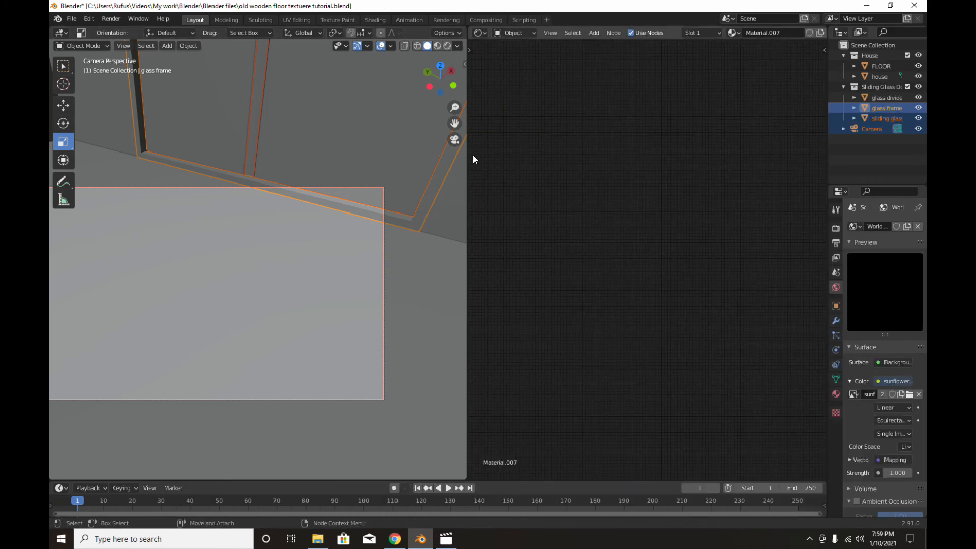
drag(466, 159, 392, 165)
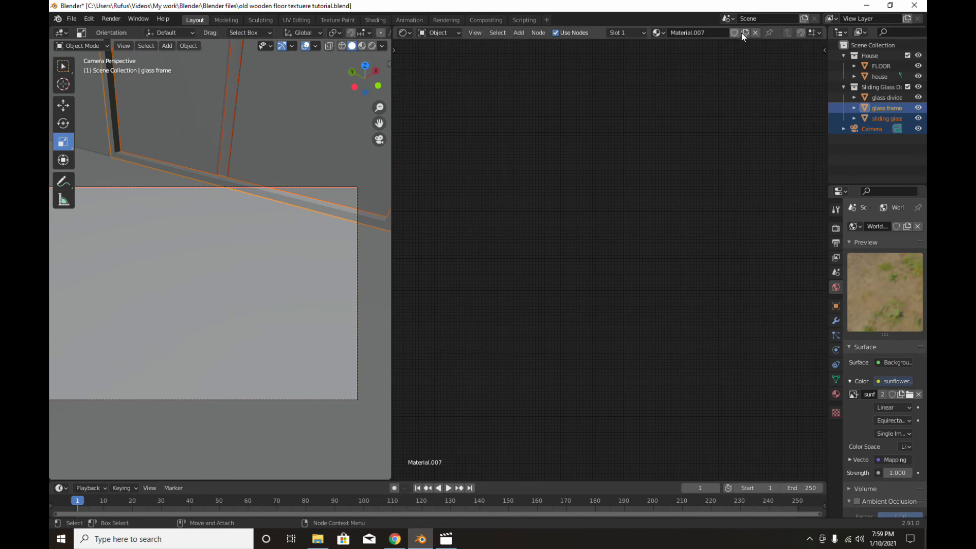
Replace the glass frame's material with a new default Principled BSDF material and keep the frame selected.
click(662, 35)
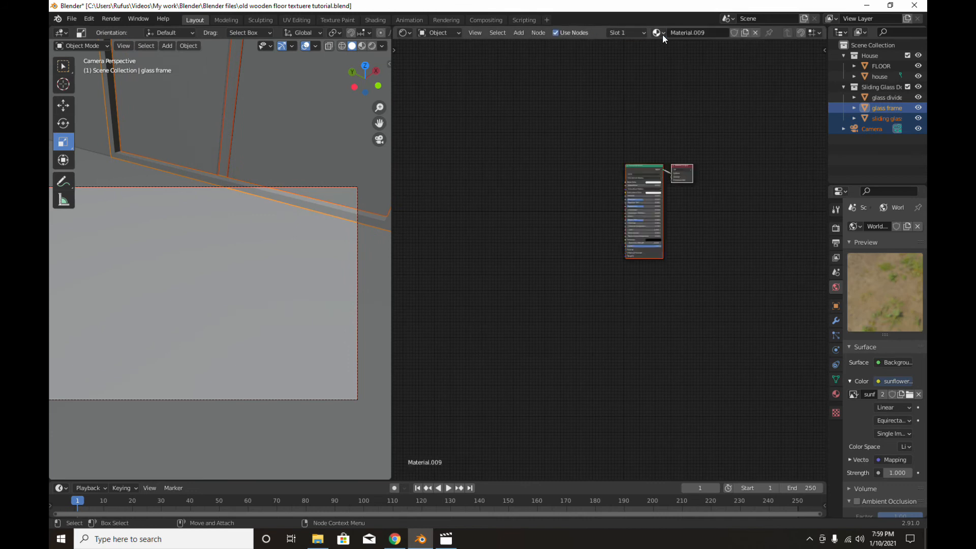
click(346, 218)
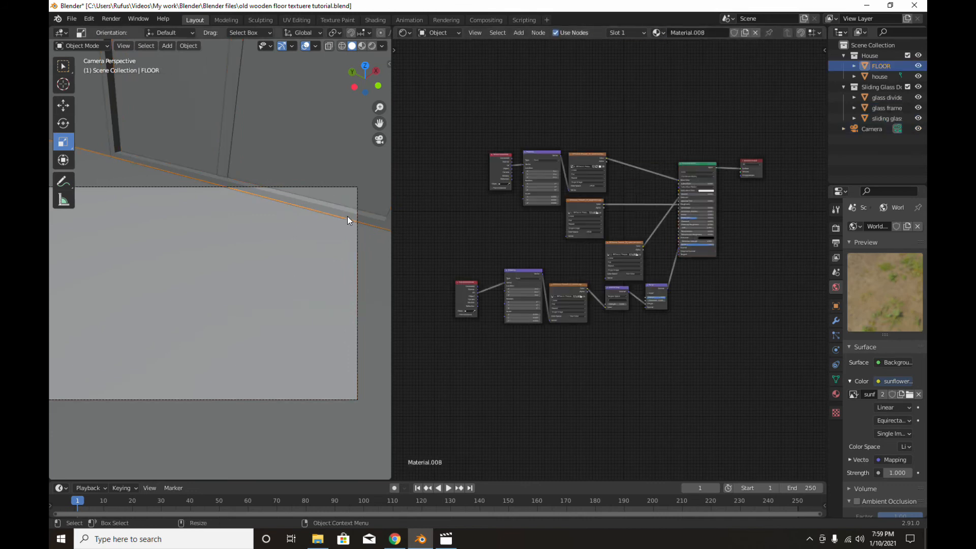
click(334, 208)
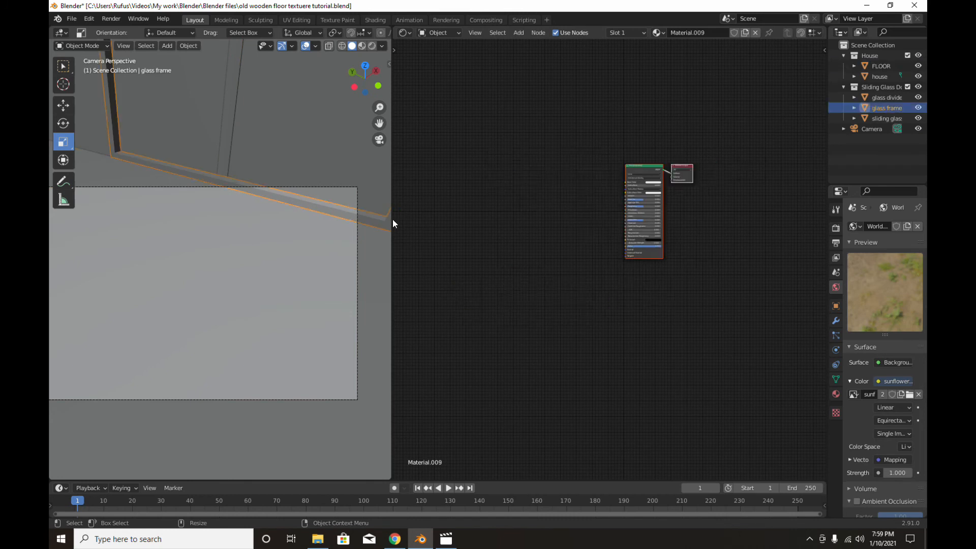
Bring up the choice of nodes to add to the glass frame's new material.
scroll(638, 158, up, 2)
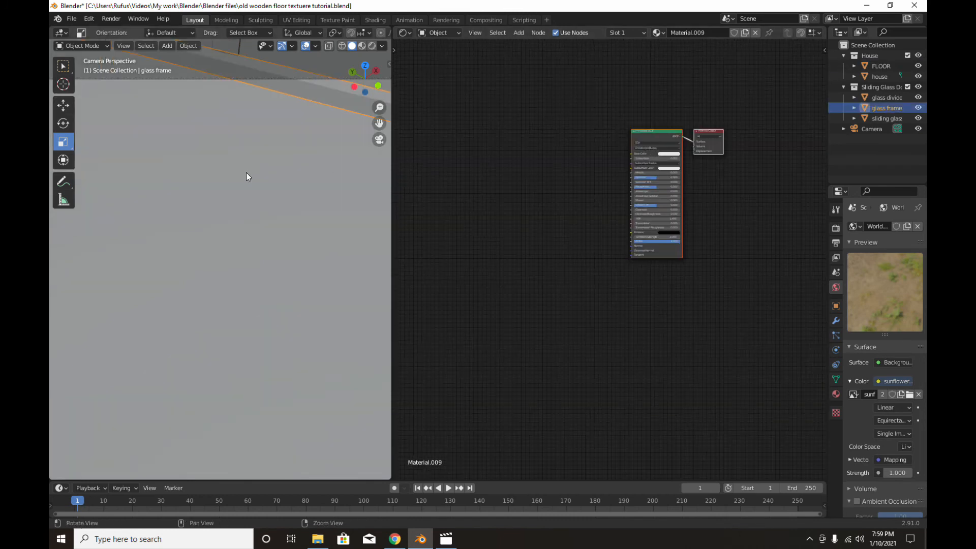
scroll(245, 178, up, 3)
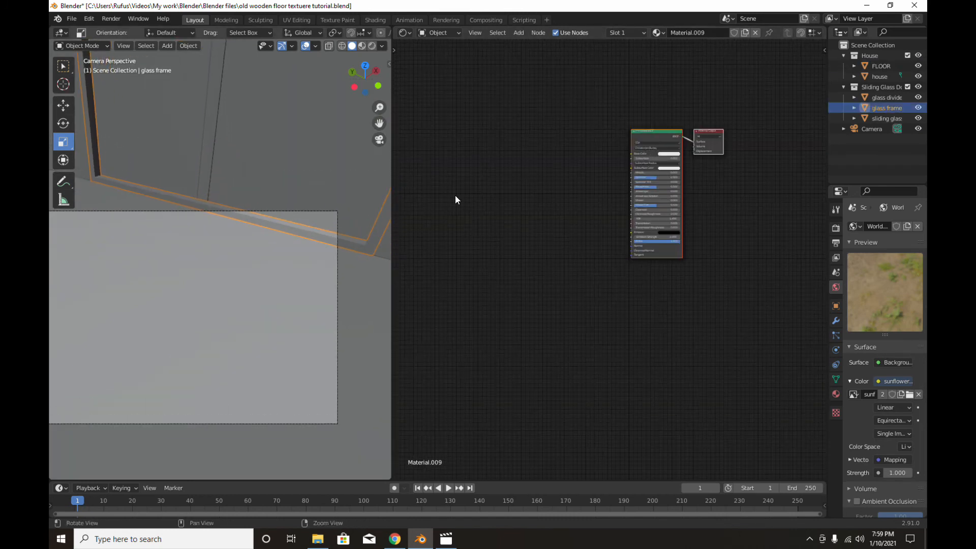
scroll(657, 123, up, 3)
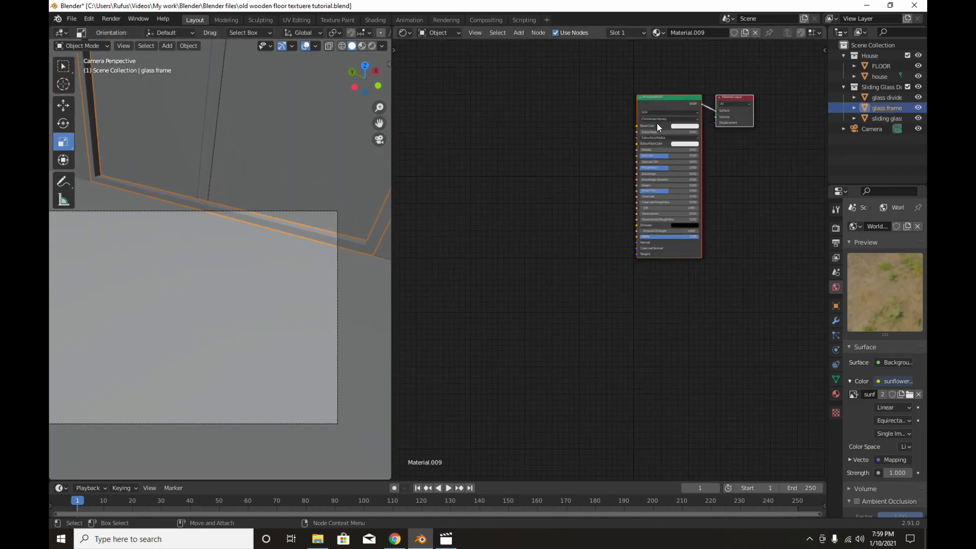
middle_drag(598, 128, 575, 163)
scroll(569, 177, up, 4)
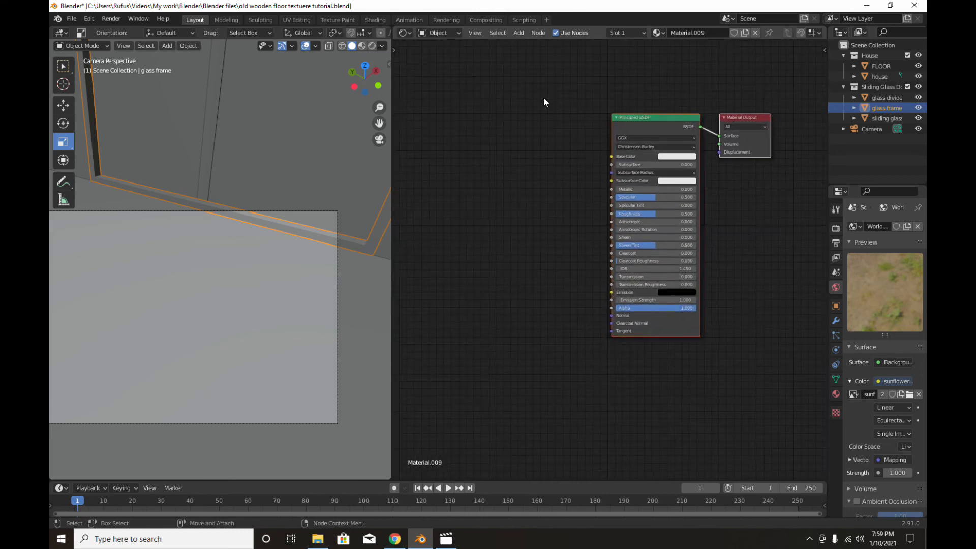
click(538, 33)
click(515, 34)
click(518, 33)
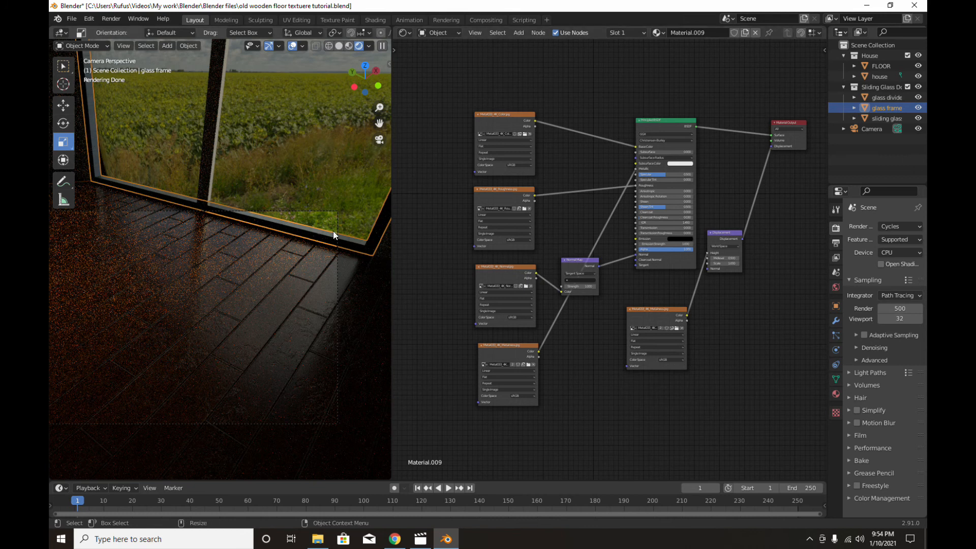
Select the floor, widen the outliner and properties areas, and join the 3D viewport over the shader editor.
click(355, 326)
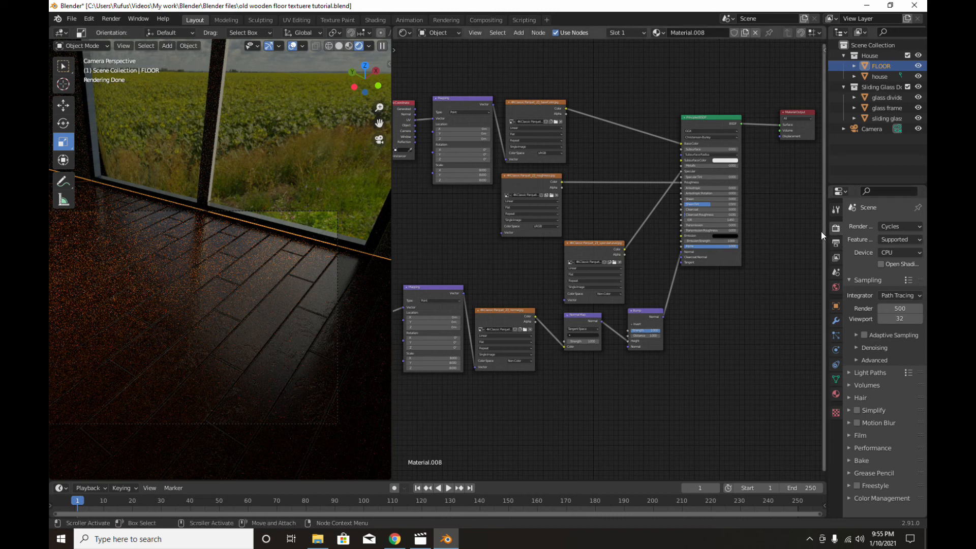
drag(827, 231, 729, 230)
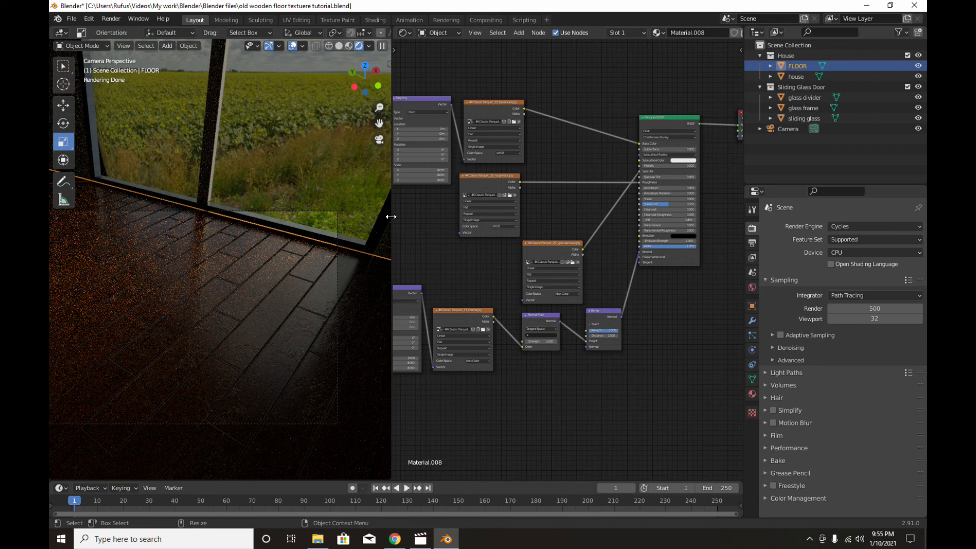
right_click(391, 217)
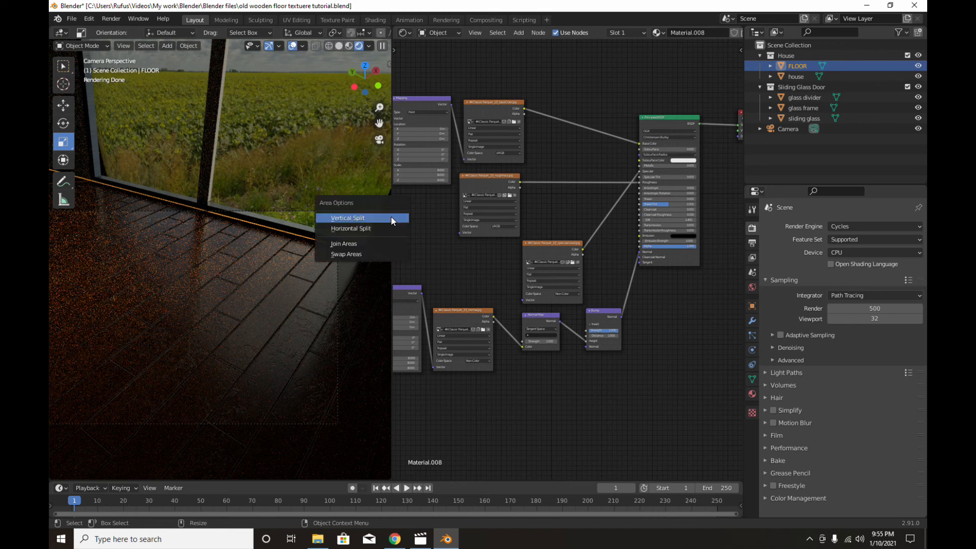
click(339, 245)
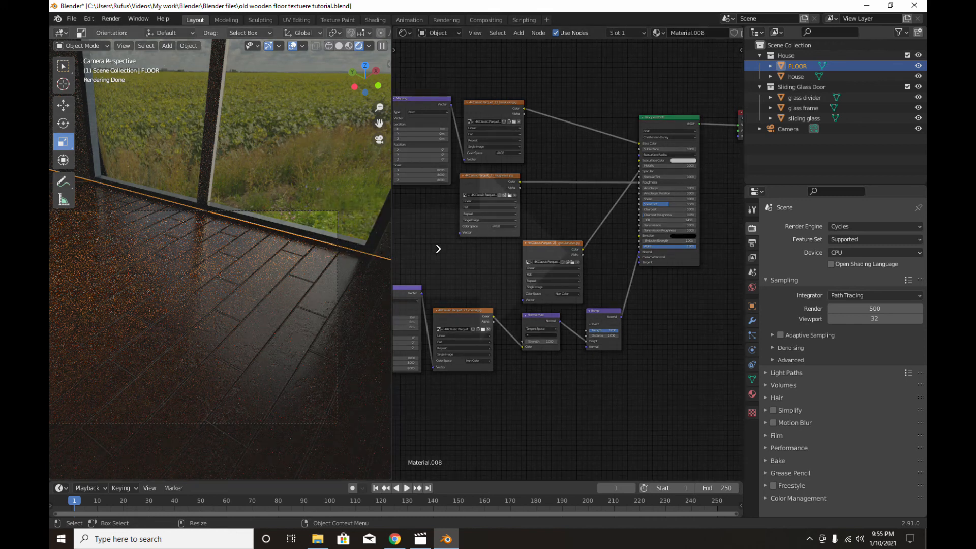
click(438, 249)
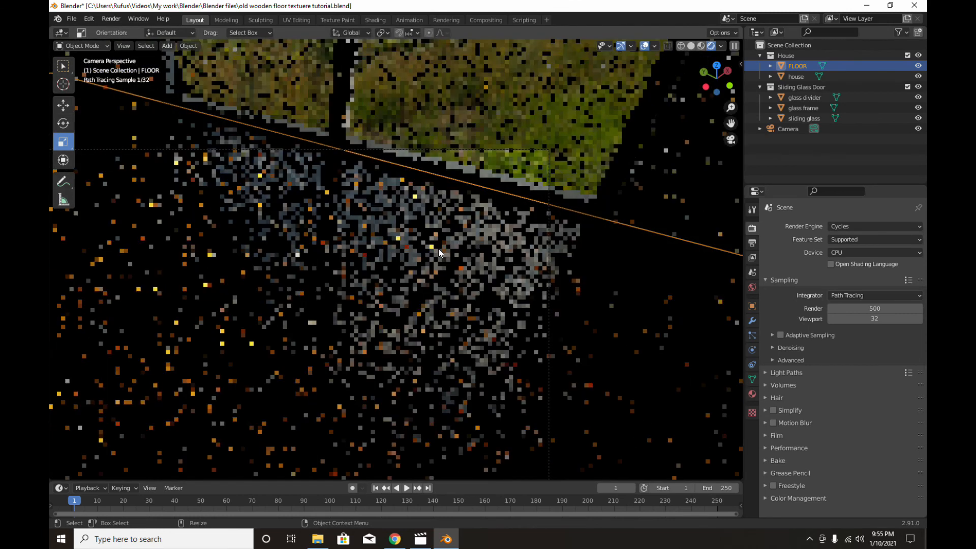
Bring the whole camera frame into view and switch the enlarged viewport to solid shading.
shift+middle_drag(419, 238, 521, 207)
scroll(517, 204, down, 1)
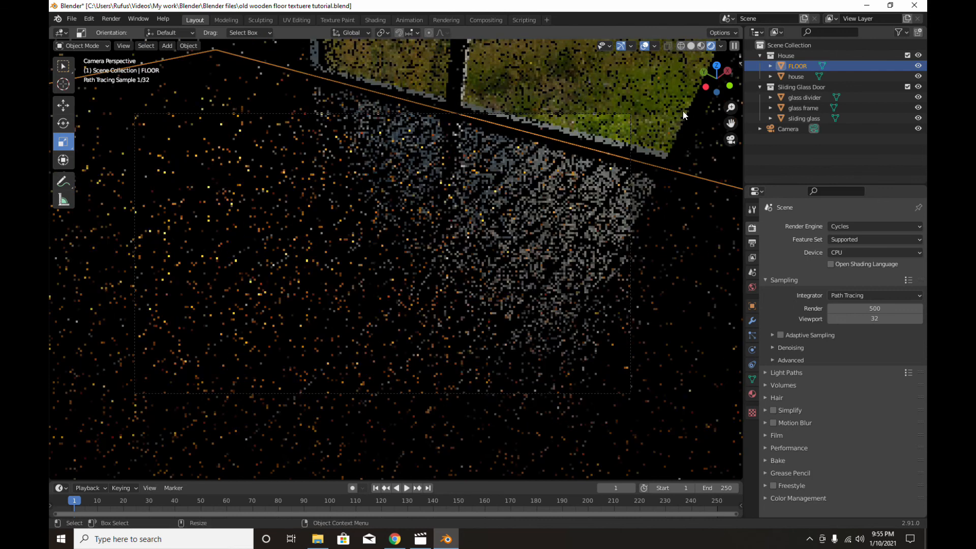
click(690, 47)
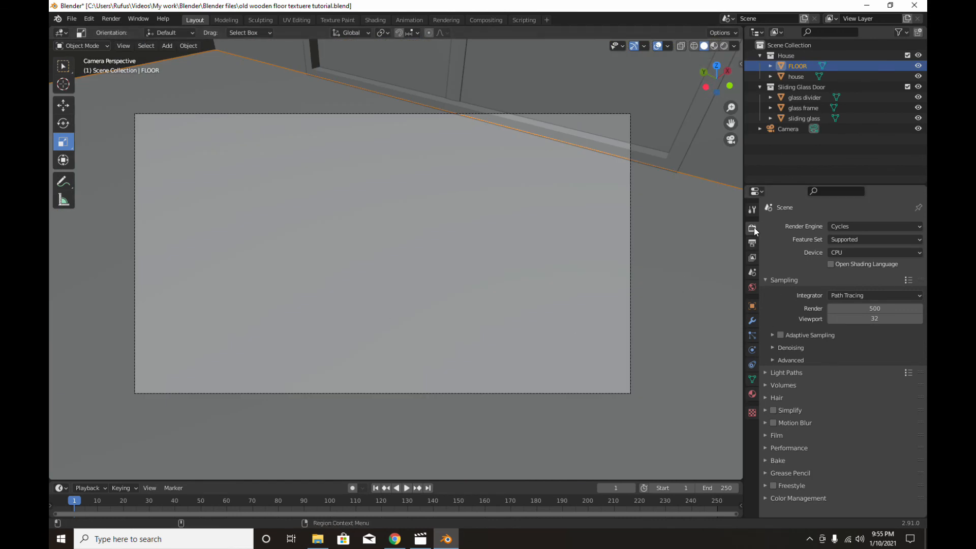
Keep the Cycles device on CPU and enable NLM denoising for final renders.
click(877, 252)
click(777, 348)
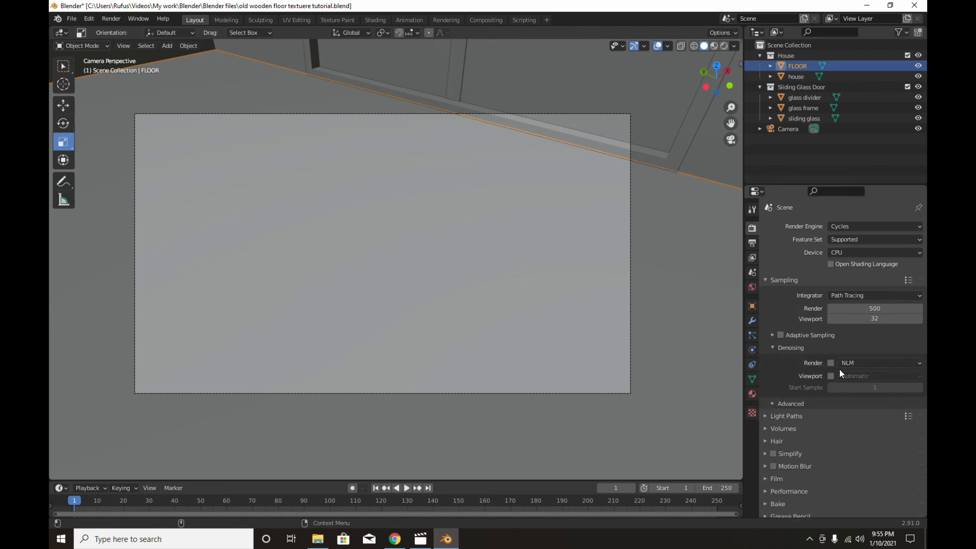
click(830, 363)
scroll(804, 425, down, 2)
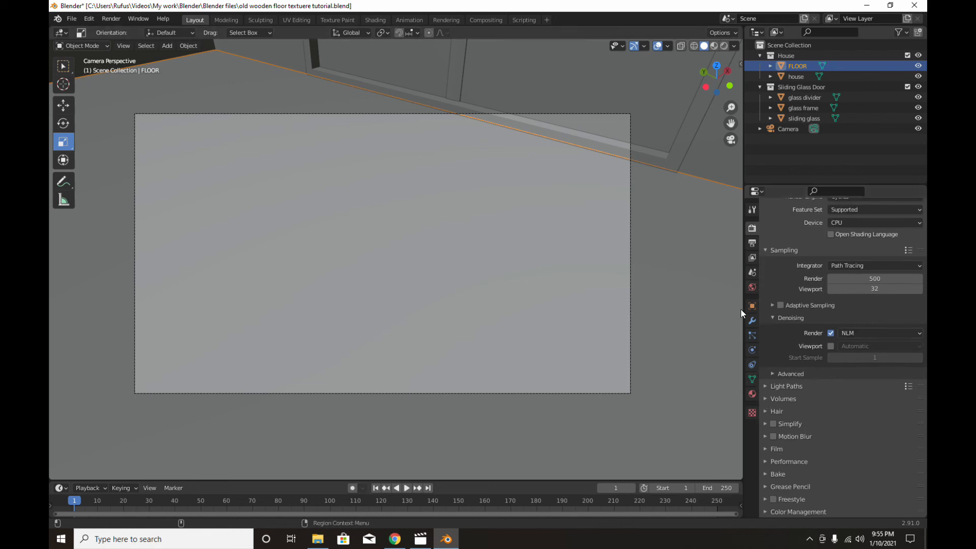
Review the view layer passes, the render sampling settings and the output dimensions before rendering.
click(752, 242)
click(753, 256)
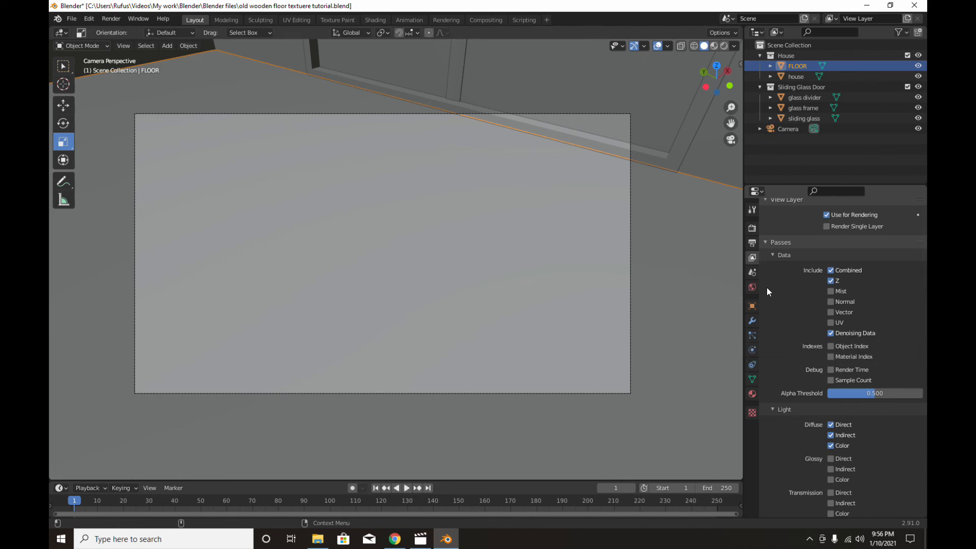
click(751, 229)
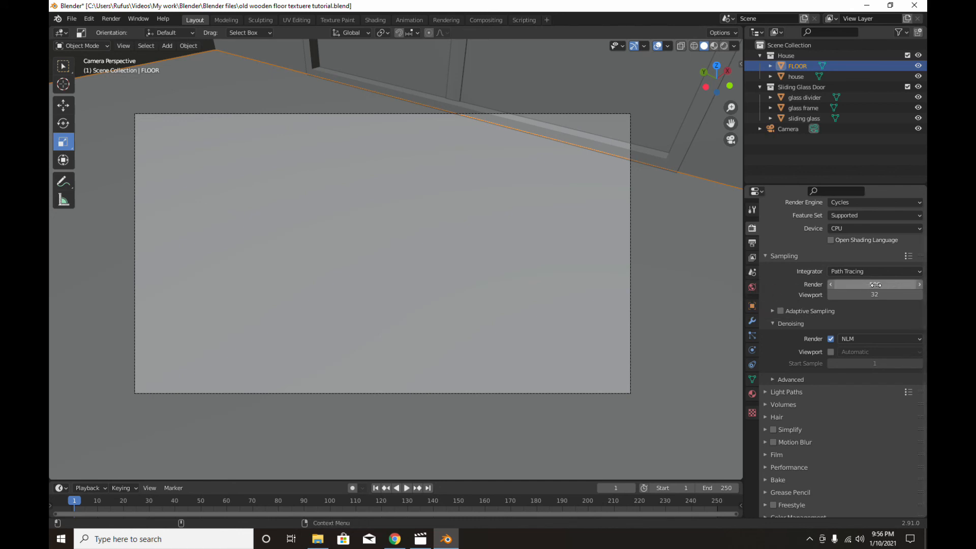
click(752, 272)
click(752, 257)
click(753, 242)
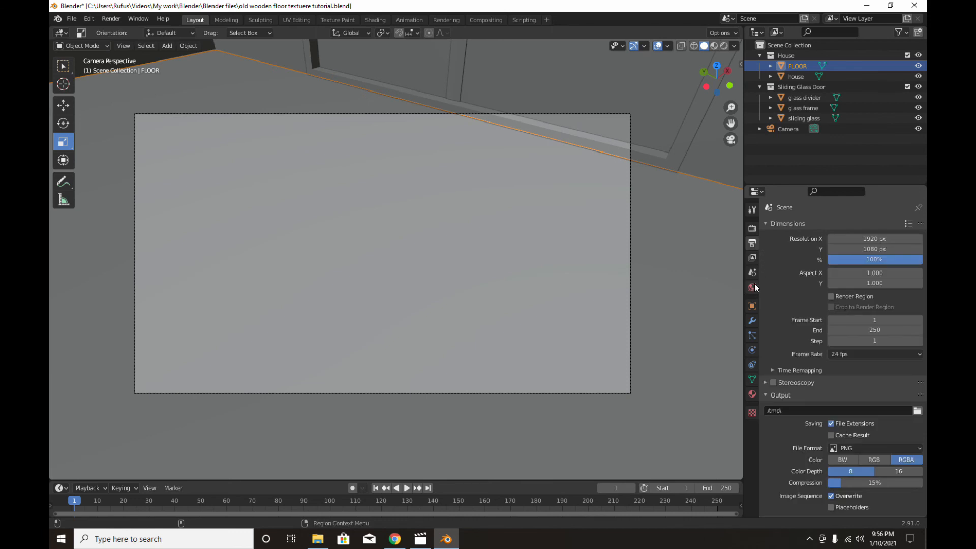
Try the render resolution scale at 200% and 1%, and return it to 100%.
click(873, 260)
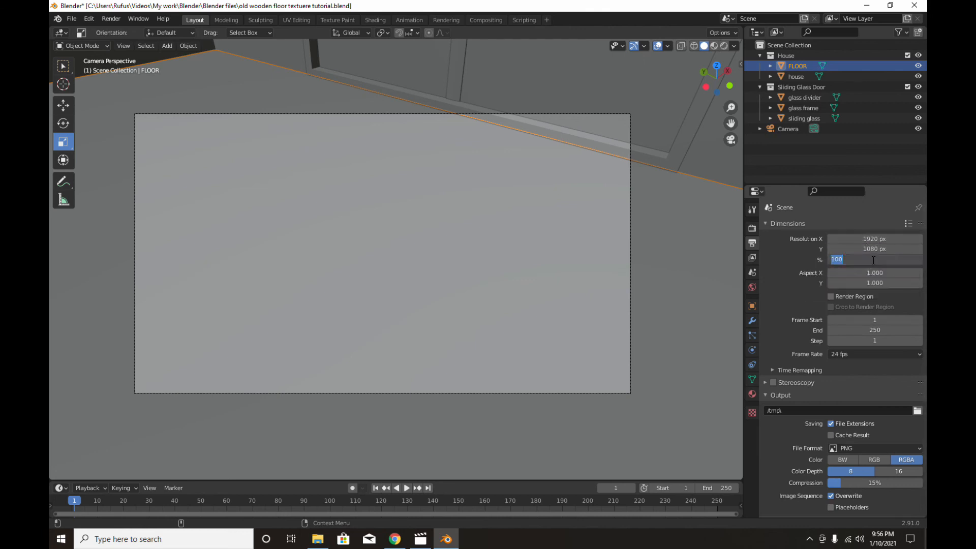
text(200)
key(Return)
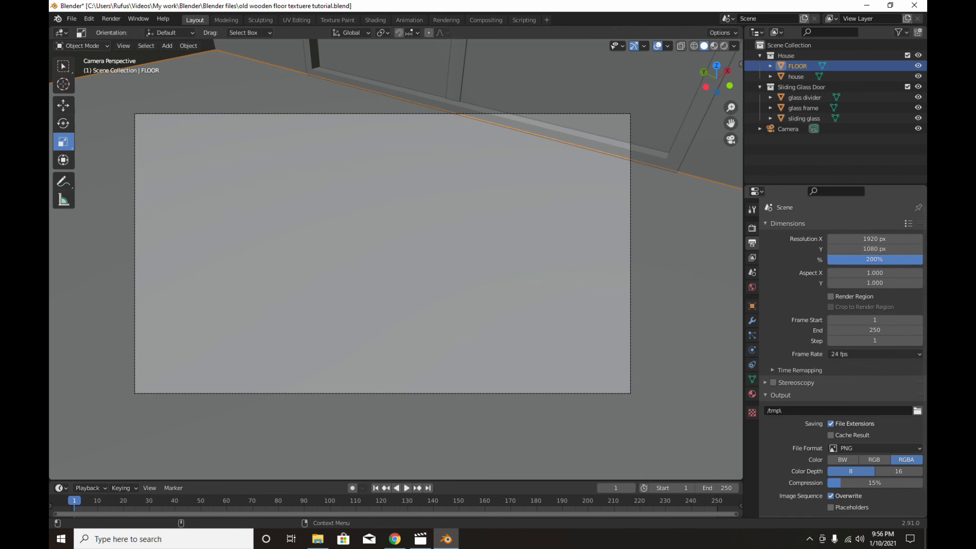
click(873, 259)
text(1)
click(789, 284)
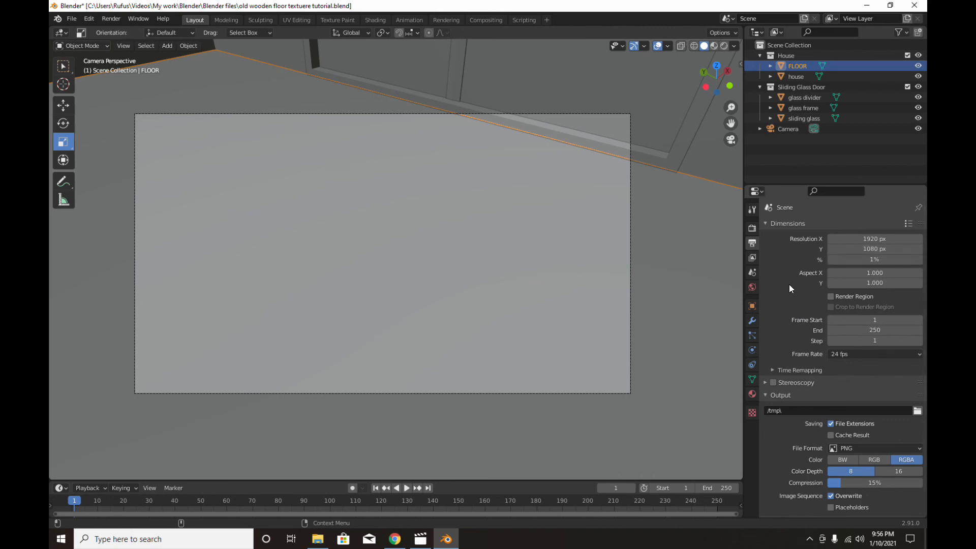
click(869, 258)
text(100)
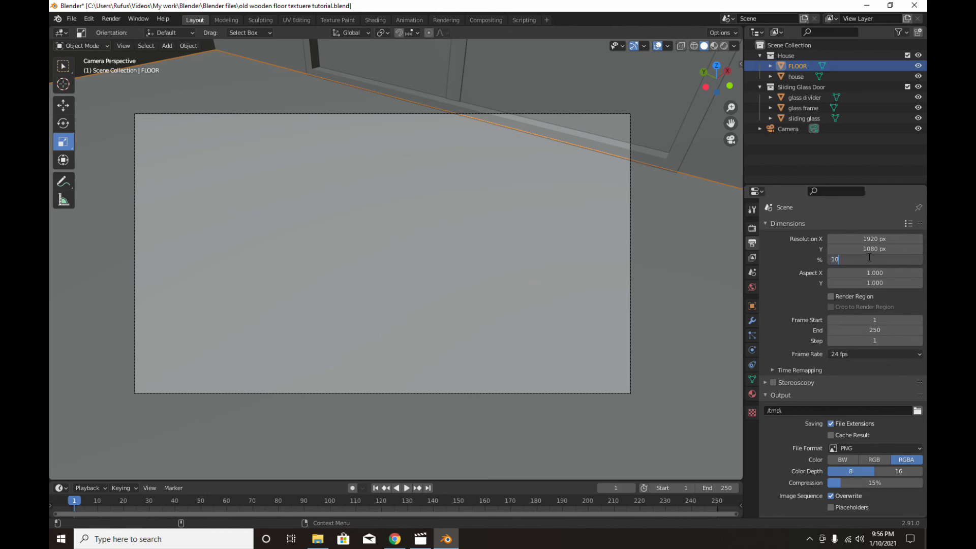
key(Return)
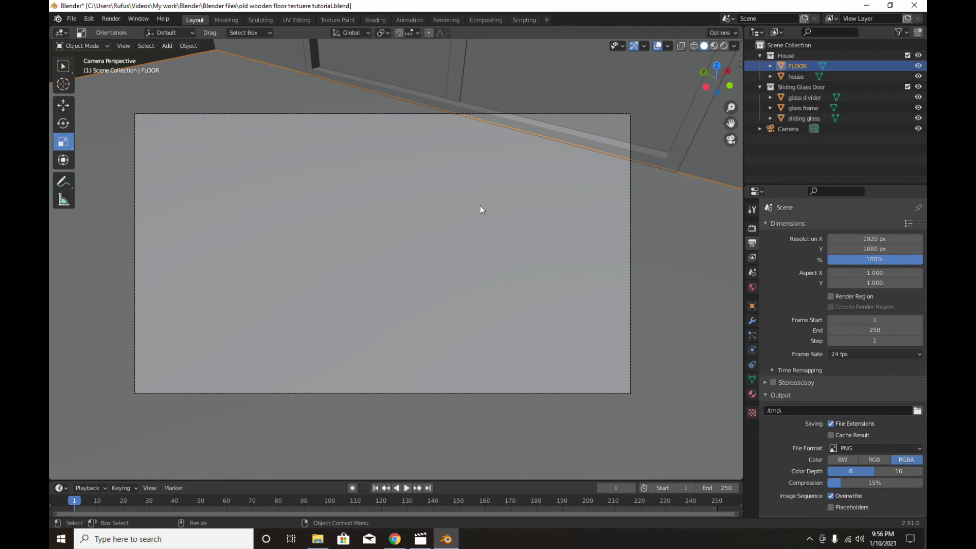
Enable Render Region and preview the camera view with rendered shading.
click(831, 296)
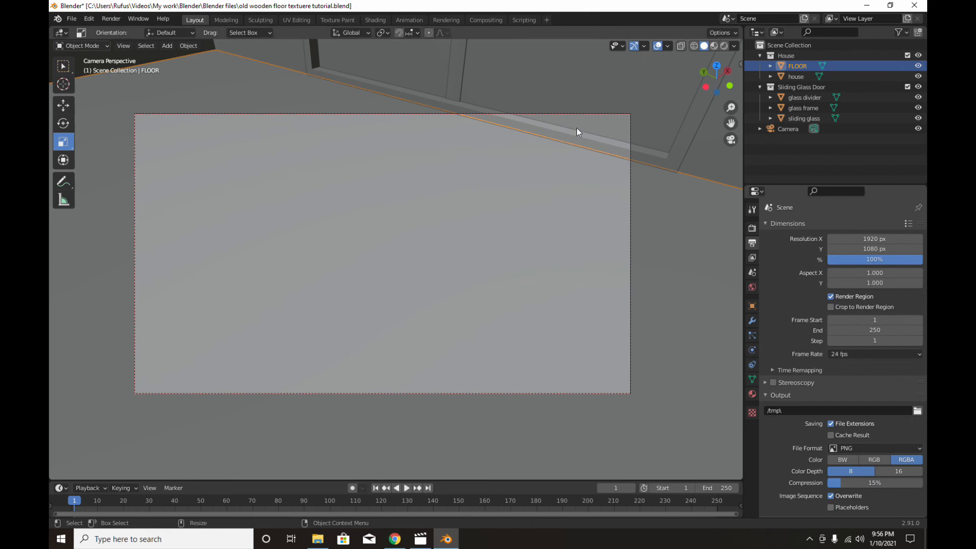
click(723, 46)
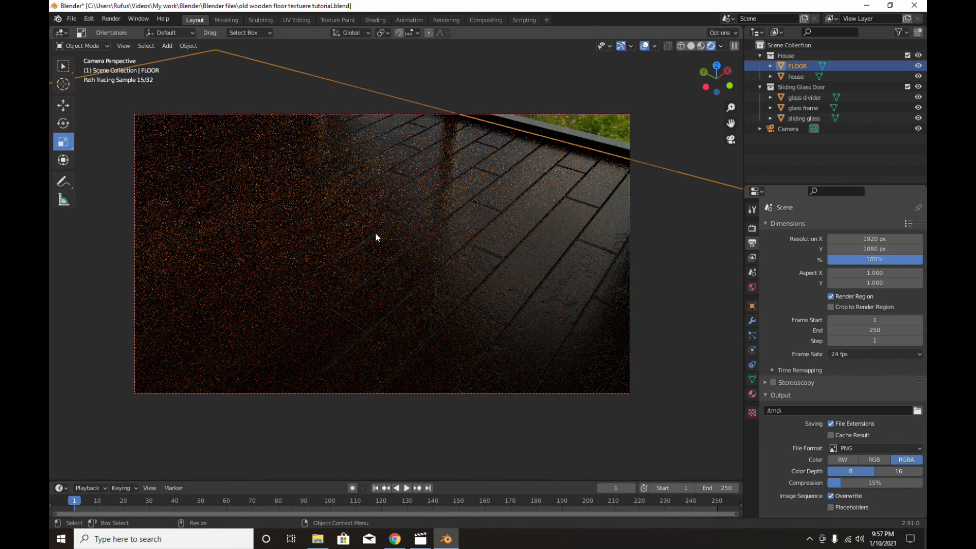
Render the camera view of the parquet floor as a still image.
click(110, 21)
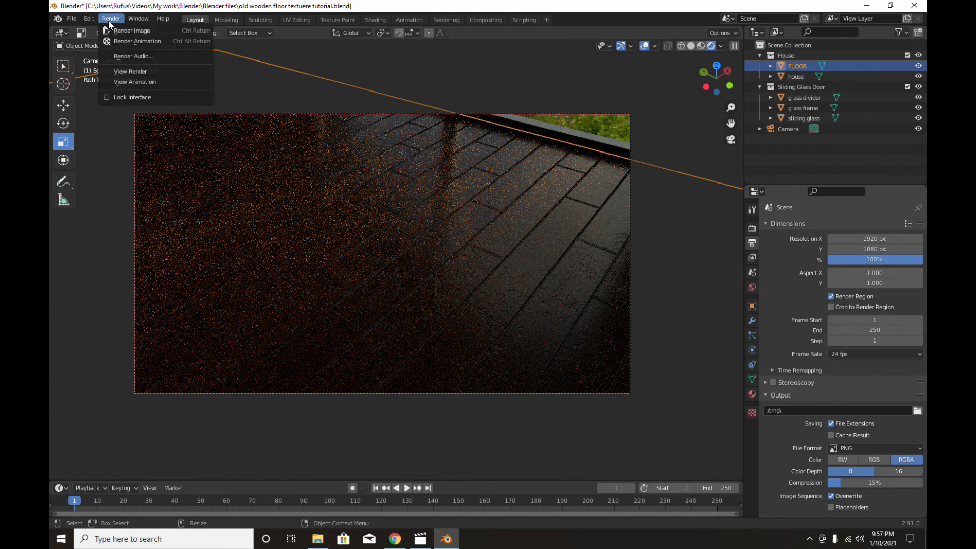
click(165, 31)
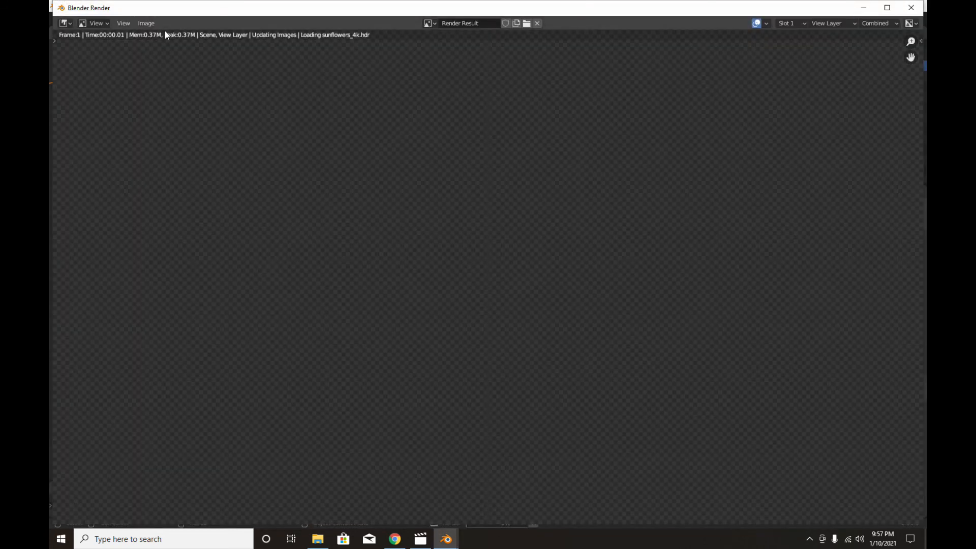